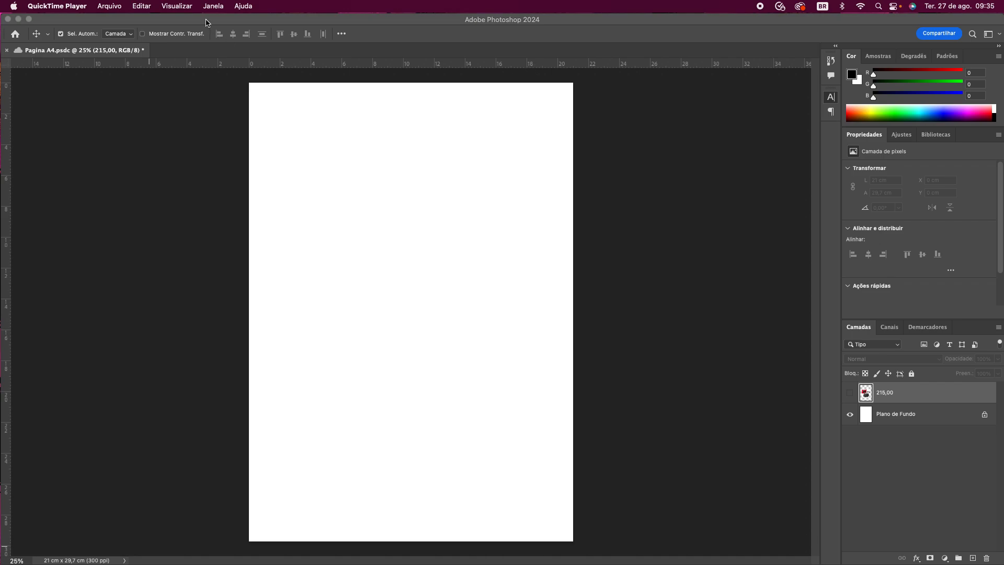
# - Check the dimensions and resolution of the Pagina A4.psdc page
pyautogui.click(226, 34)
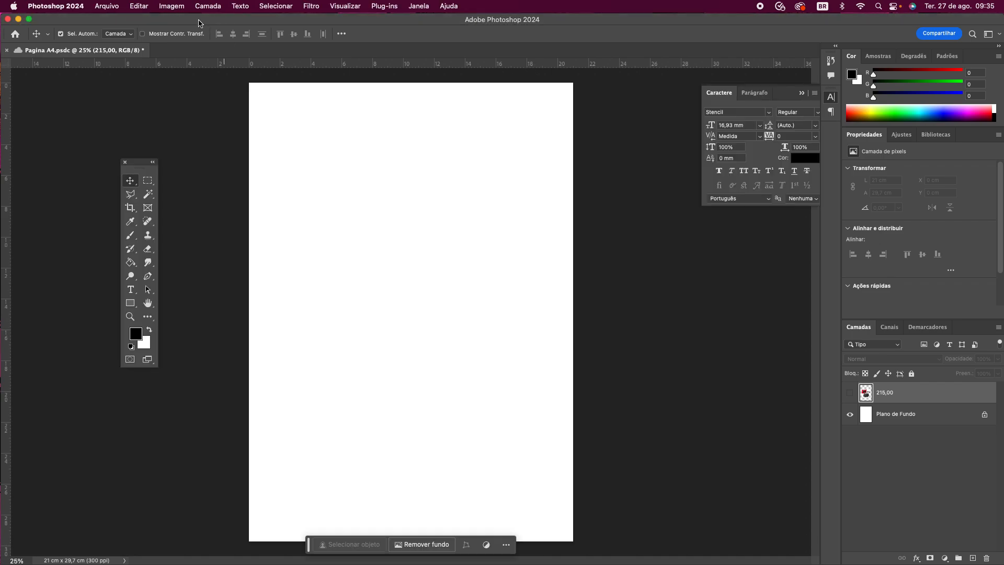
pyautogui.click(106, 6)
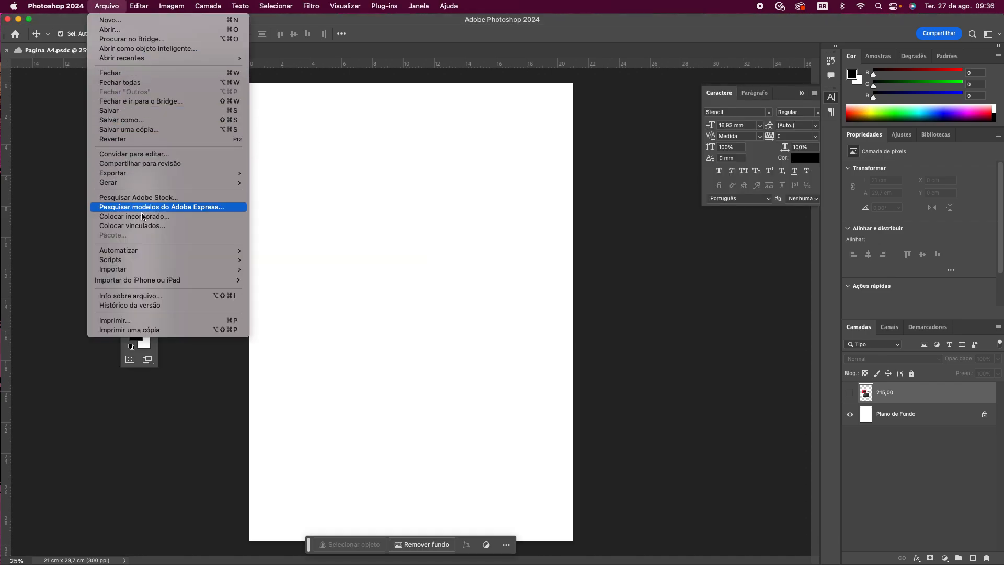
pyautogui.moveTo(171, 7)
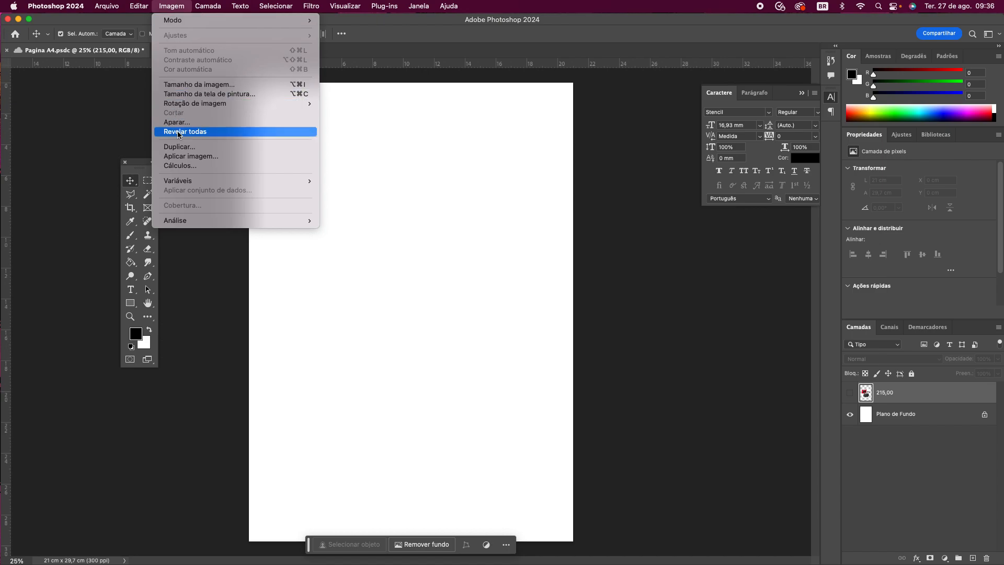
pyautogui.click(199, 84)
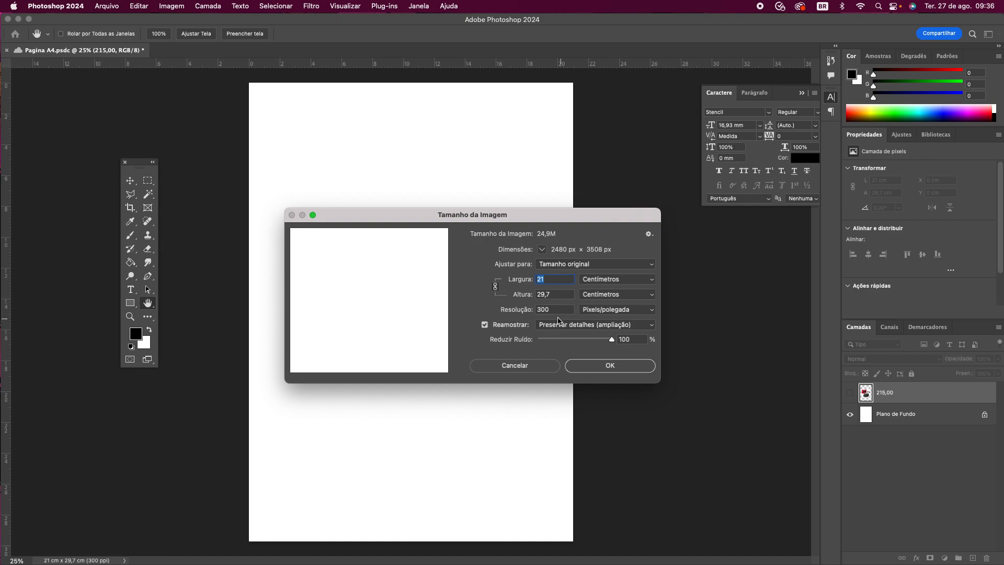
pyautogui.click(616, 365)
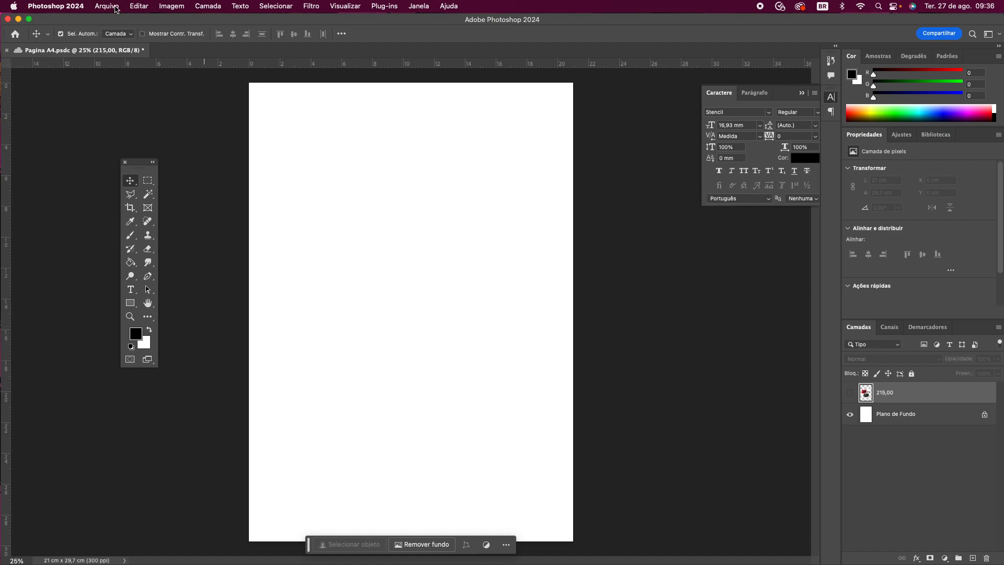
# - Open croqui feminino.jpg from the women's croquis folder in Mesa on the computer
pyautogui.click(107, 6)
pyautogui.click(111, 31)
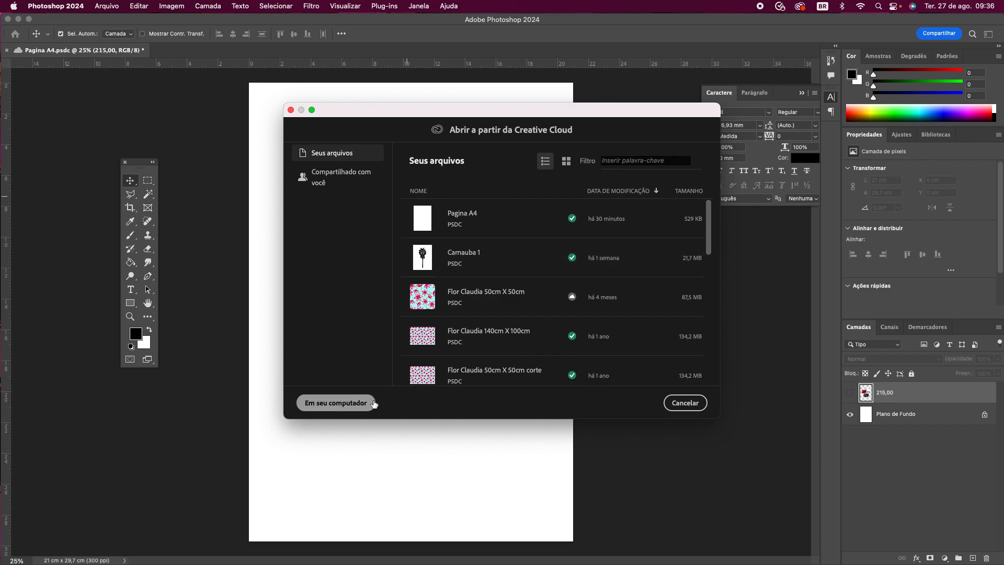
pyautogui.click(355, 406)
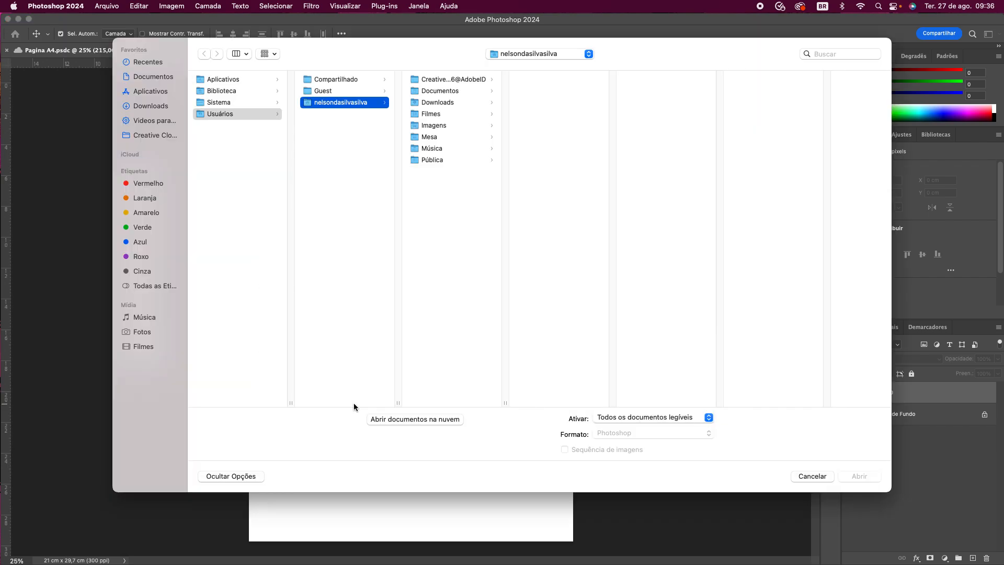
pyautogui.click(589, 54)
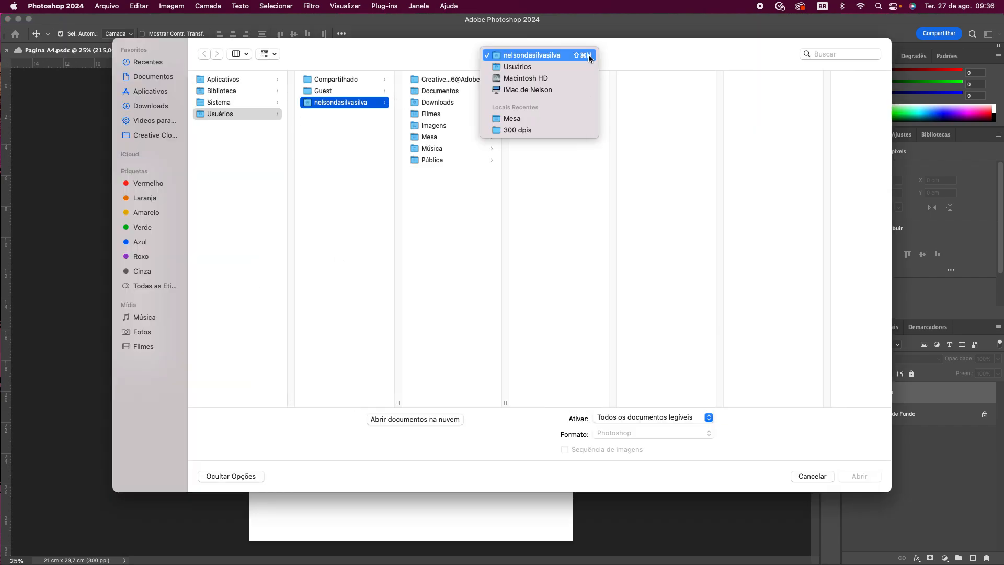
pyautogui.click(511, 119)
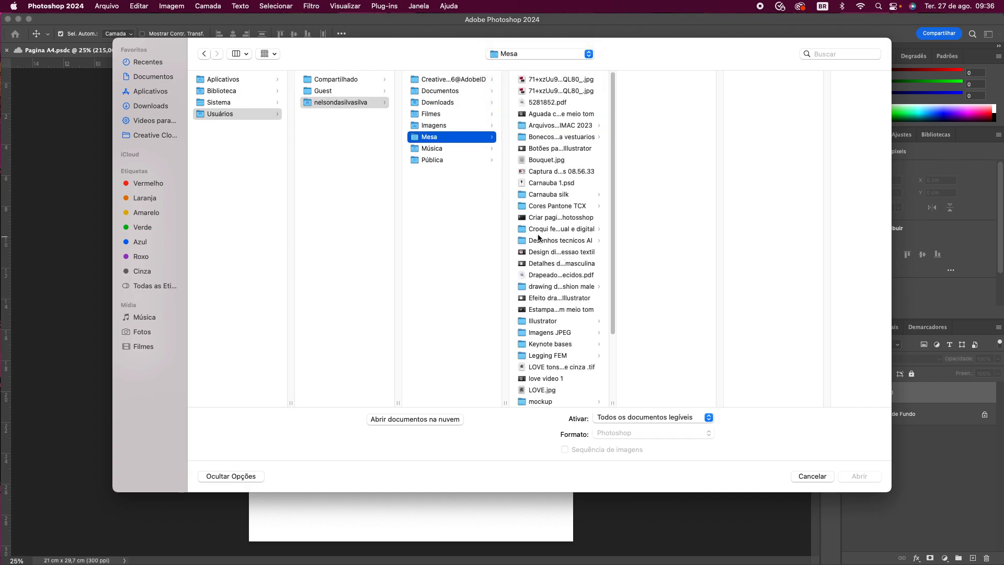
pyautogui.click(541, 230)
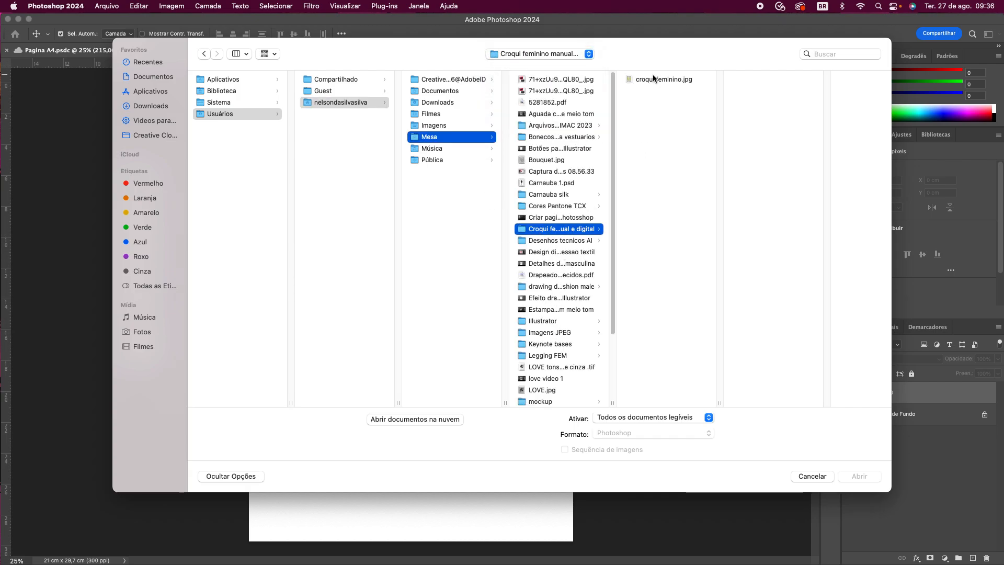
pyautogui.click(653, 78)
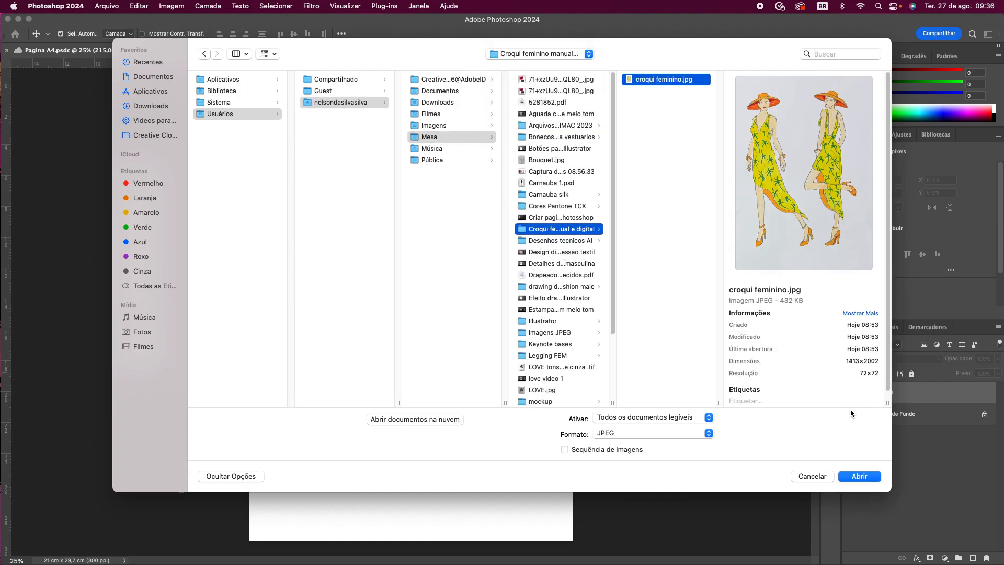
pyautogui.click(859, 477)
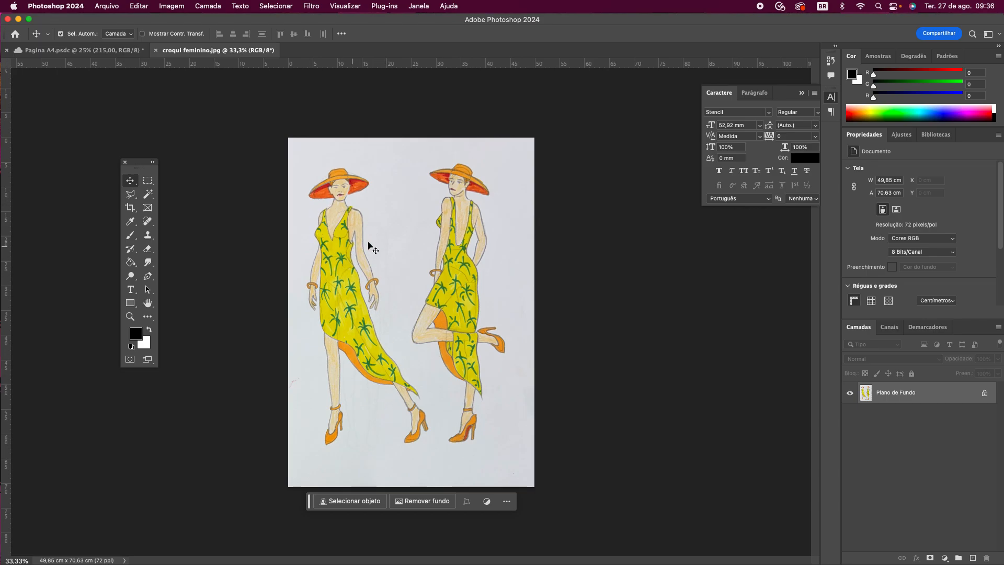
# - Check the image size and resolution of croqui feminino.jpg and compare the sketch with the A4 page
pyautogui.click(86, 51)
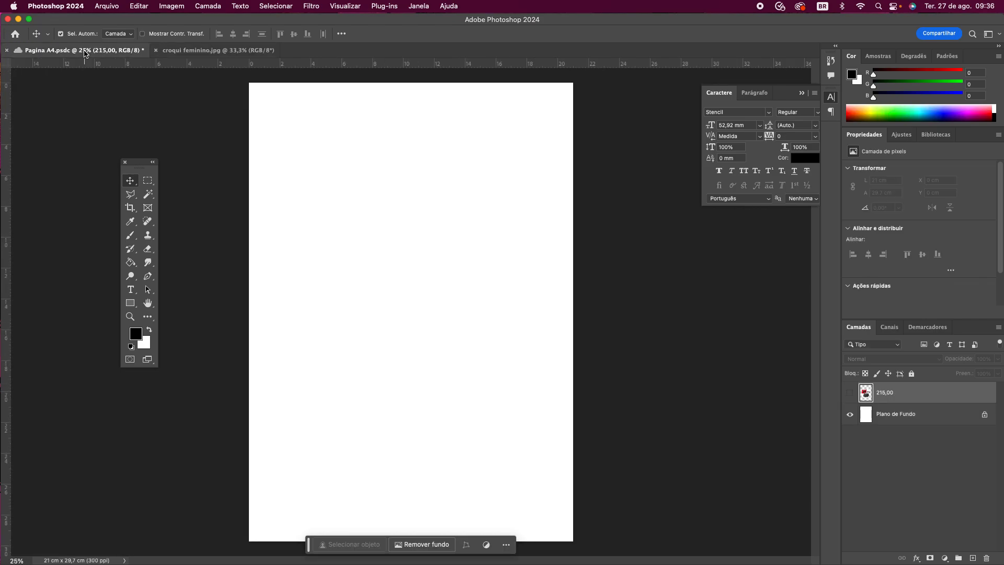
pyautogui.click(204, 51)
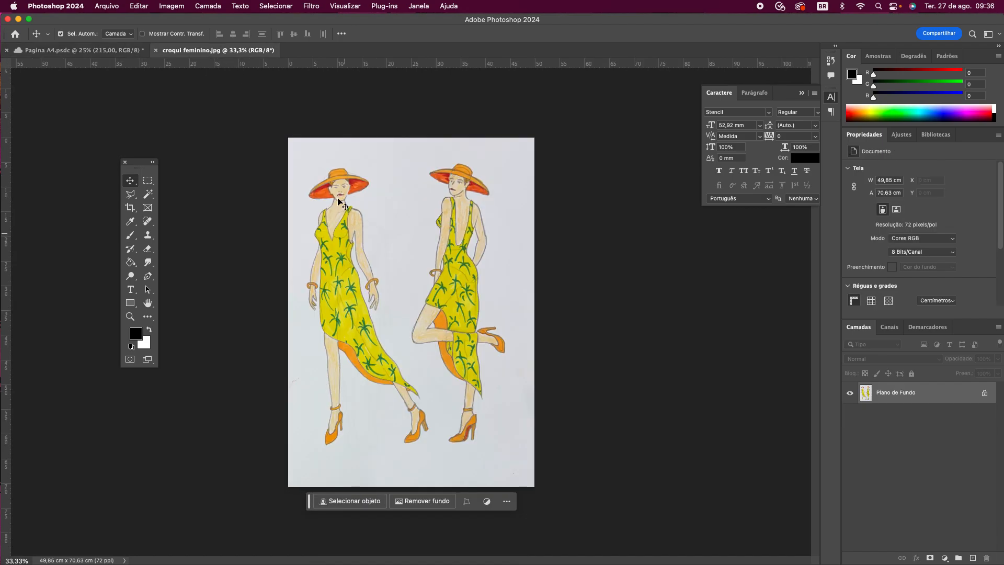
pyautogui.click(173, 7)
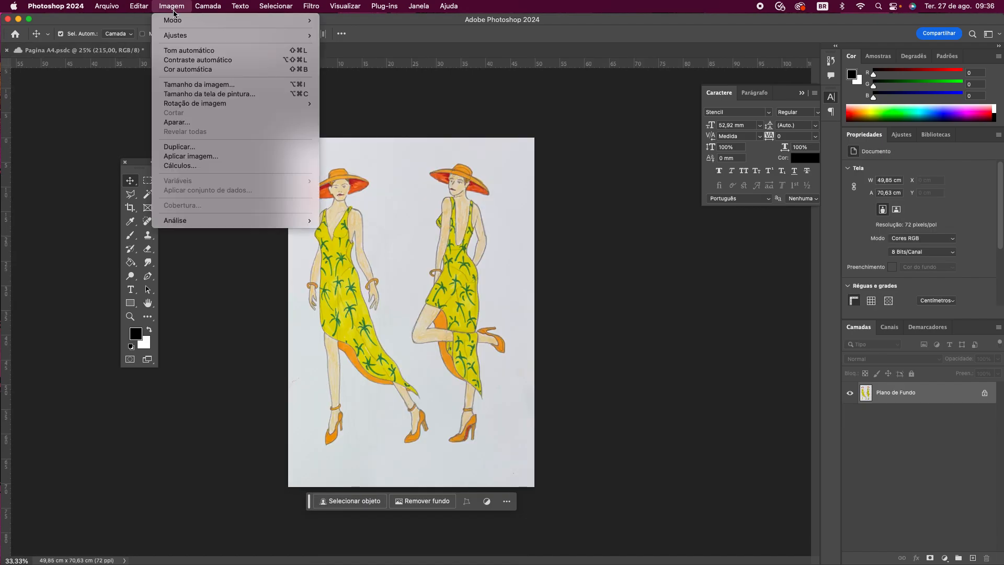
pyautogui.click(193, 86)
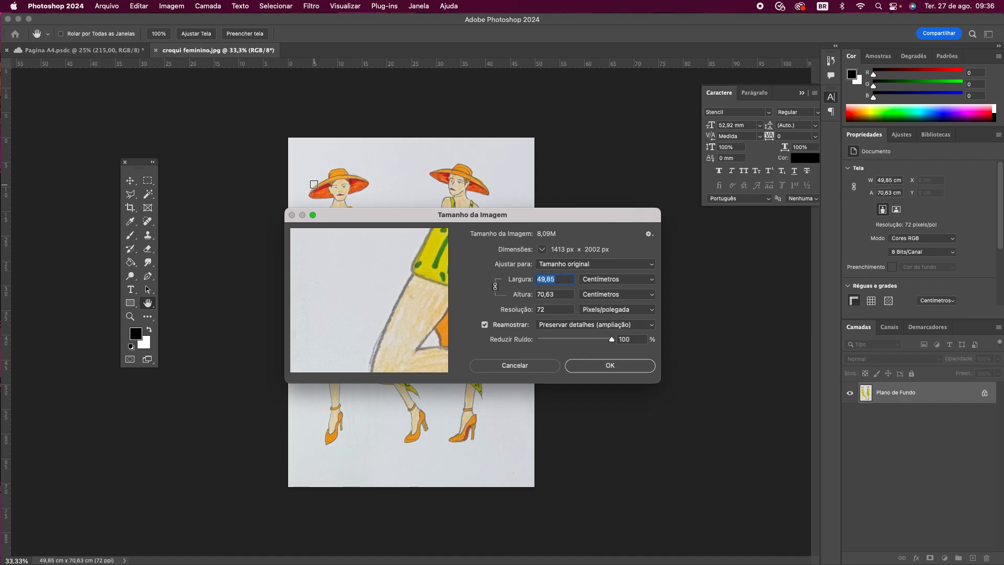
pyautogui.click(596, 366)
pyautogui.press('v')
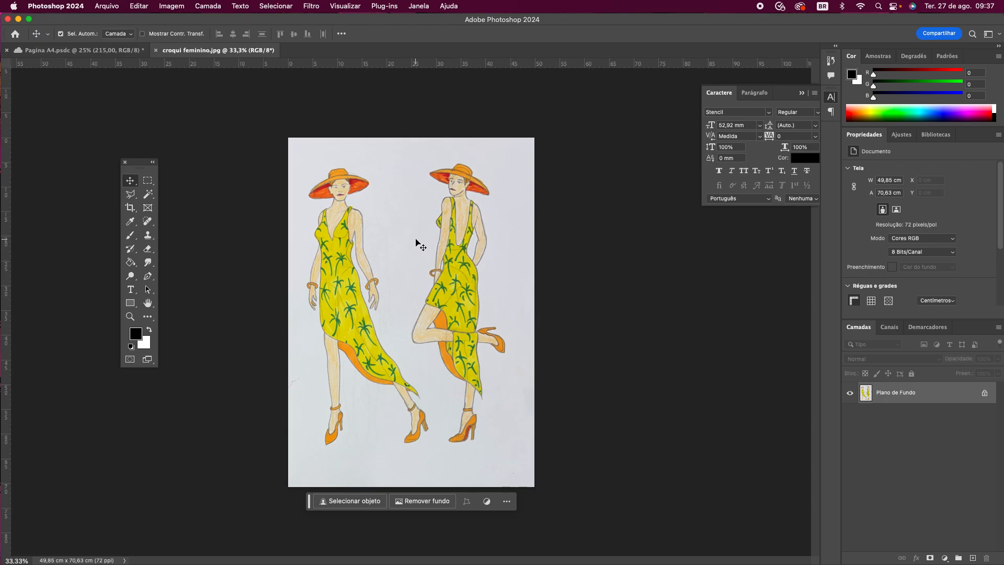
pyautogui.click(89, 50)
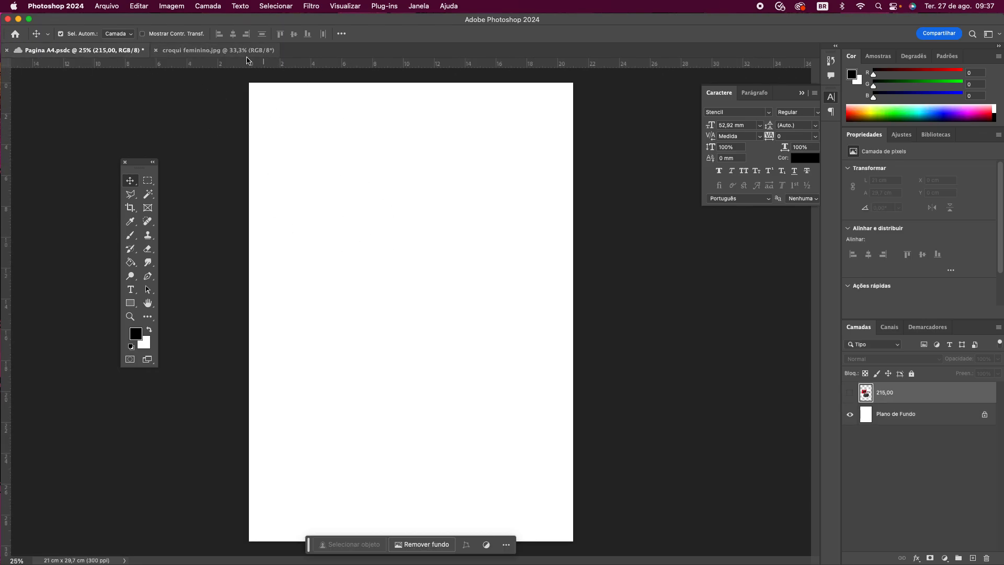
pyautogui.click(219, 50)
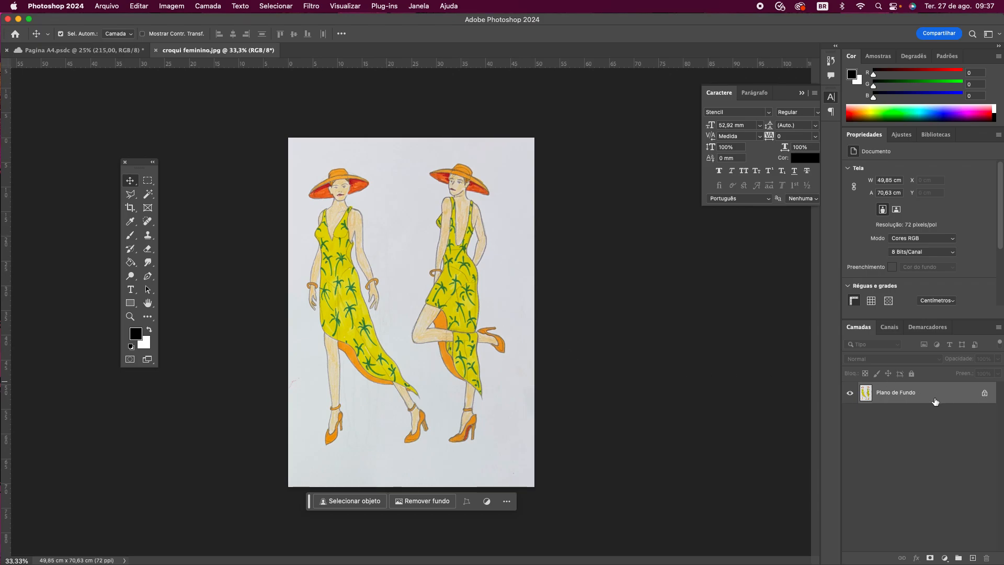
# - Unlock the background layer of croqui feminino.jpg and copy the sketch into Pagina A4.psdc
pyautogui.click(982, 397)
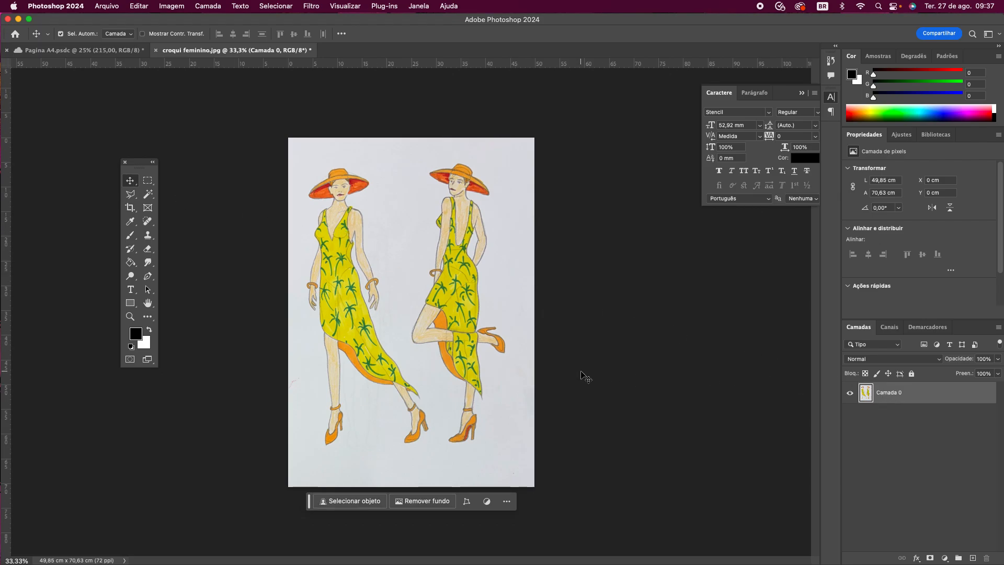
pyautogui.click(84, 50)
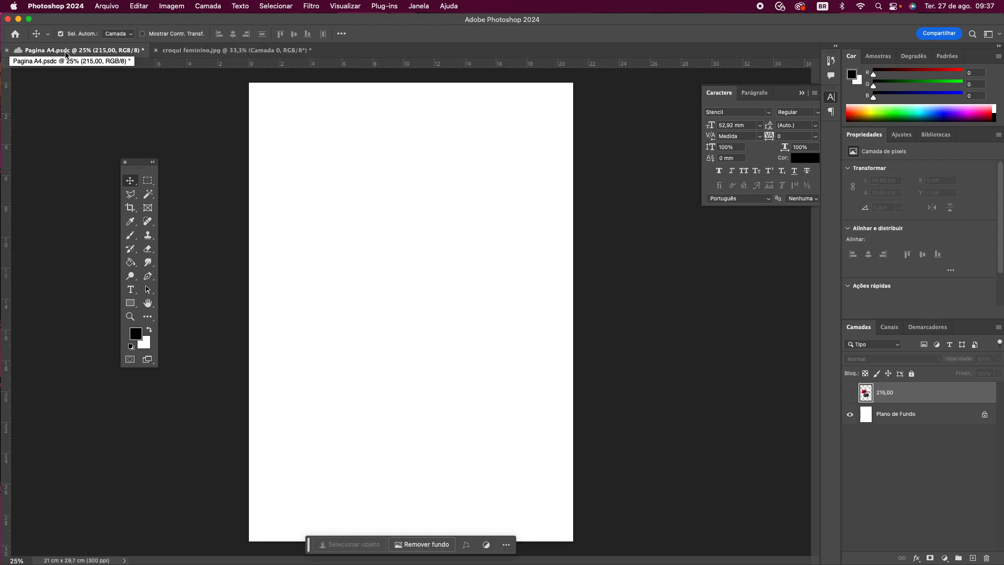
pyautogui.press('cmd+v')
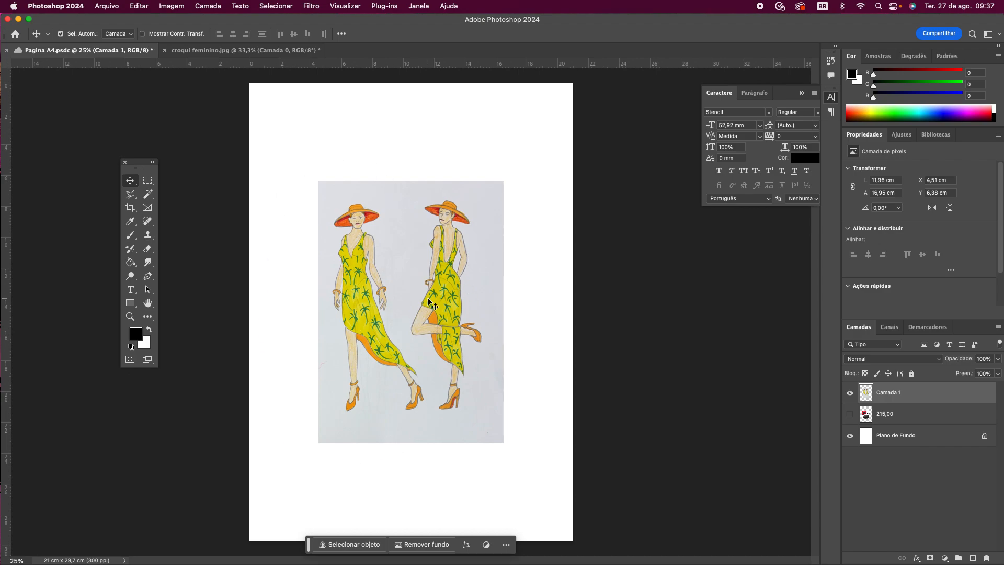
# - Save the A4 document and rename the pasted sketch's layer as "desenho feito a mao"
pyautogui.press('cmd+s')
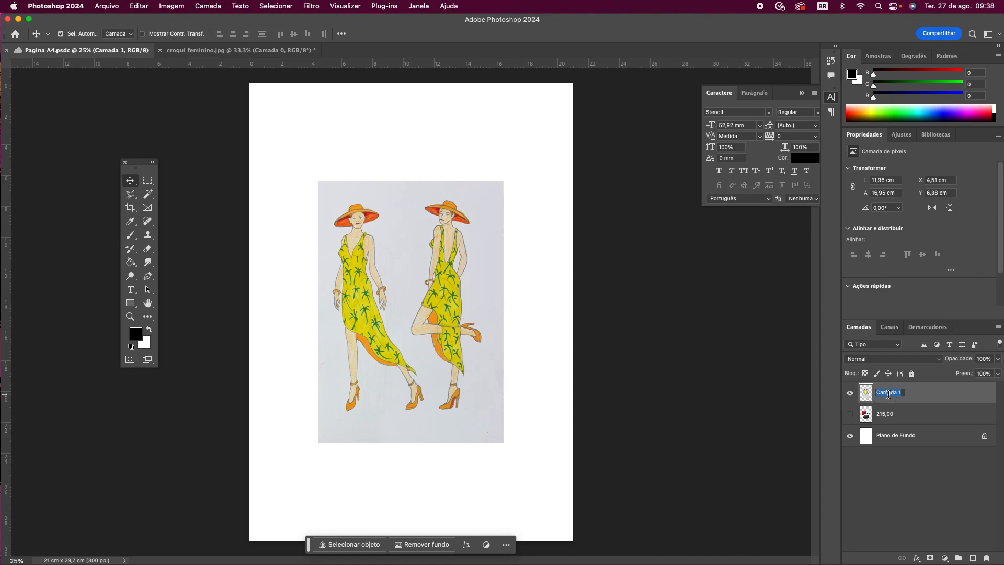
pyautogui.write('desenho feito a mao')
pyautogui.press('Return')
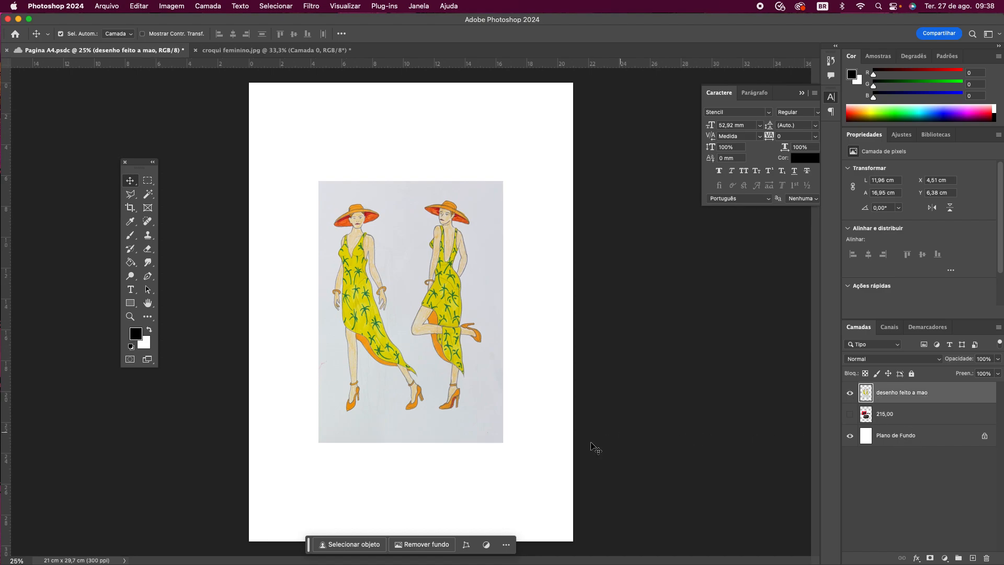
# - Unlock the A4 page's background layer and rename it as "fumdo da imagem"
pyautogui.click(985, 437)
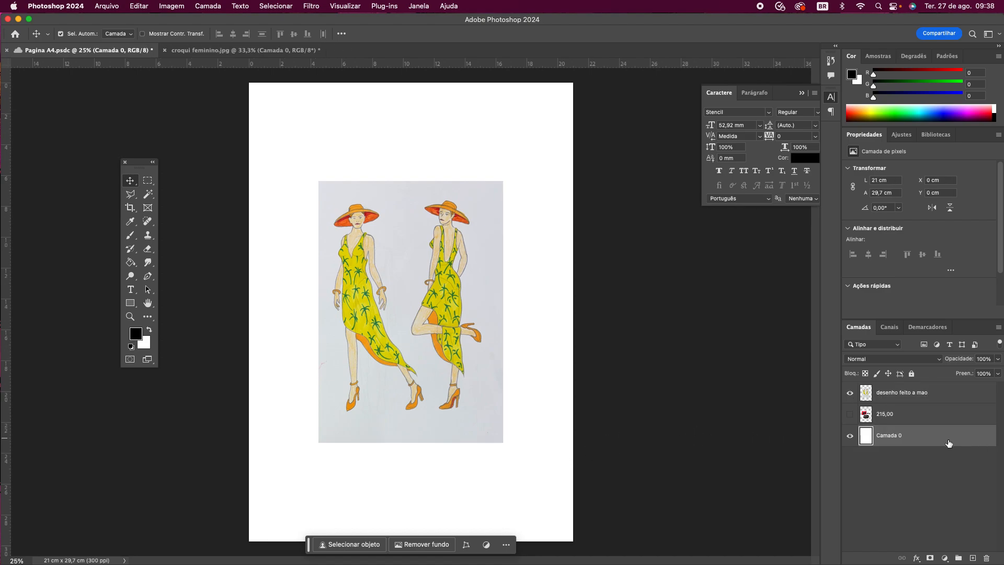
pyautogui.doubleClick(890, 435)
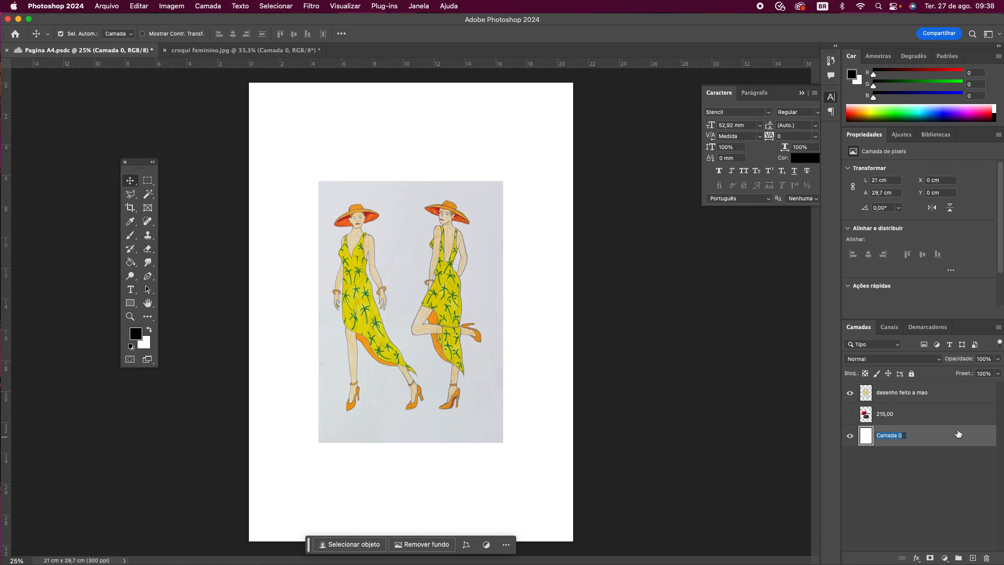
pyautogui.write('f')
pyautogui.press('Return')
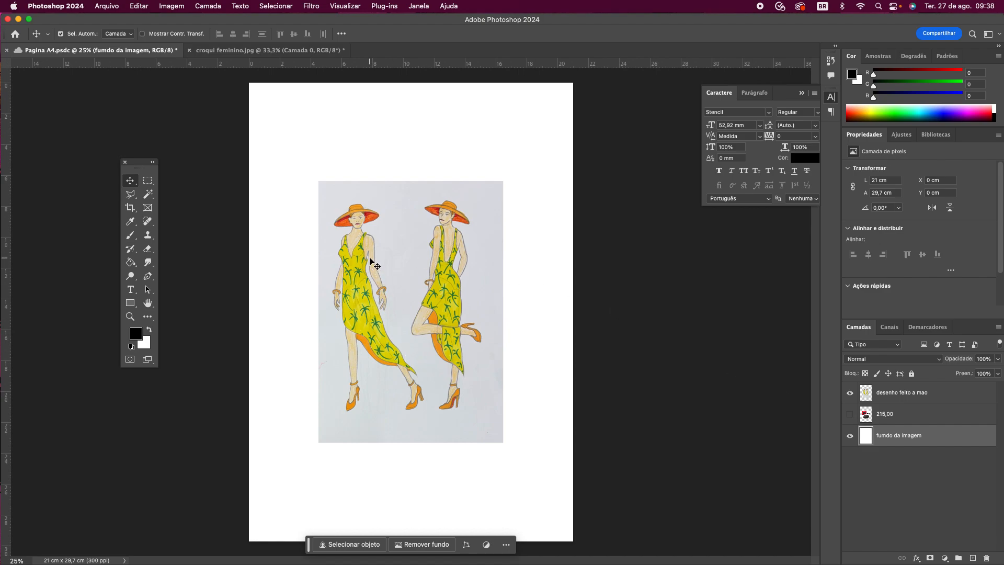
# - Toggle the visibility of the "desenho feito a mao" layer to compare the page with and without the sketch
pyautogui.click(903, 400)
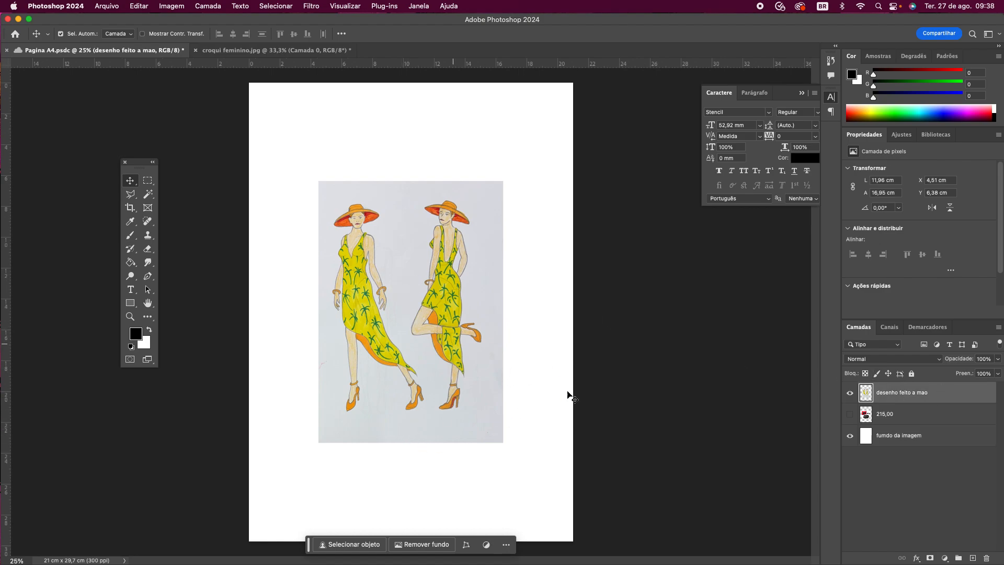
pyautogui.click(850, 394)
pyautogui.click(850, 395)
pyautogui.click(850, 395)
pyautogui.click(850, 396)
pyautogui.click(850, 396)
pyautogui.click(850, 396)
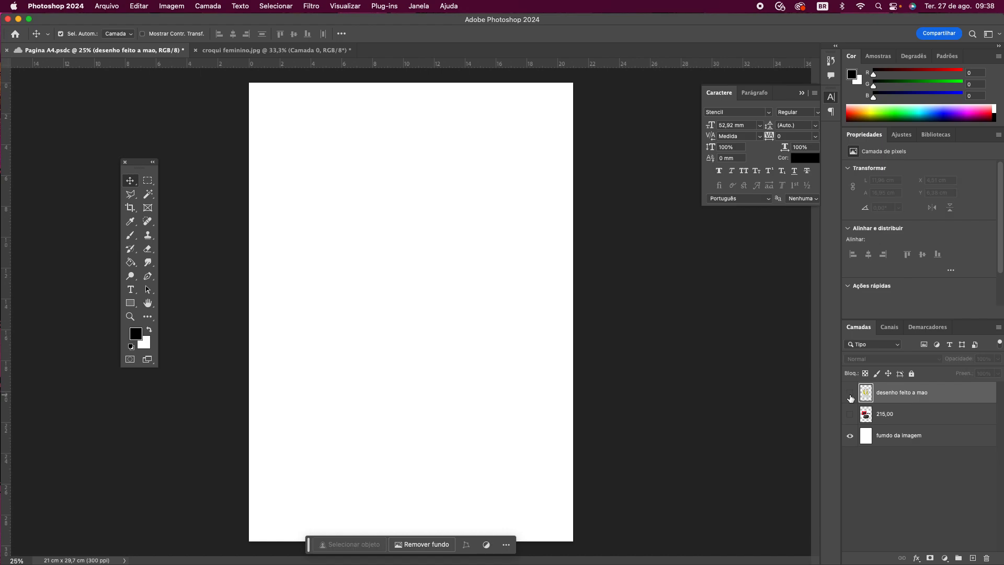
pyautogui.click(849, 396)
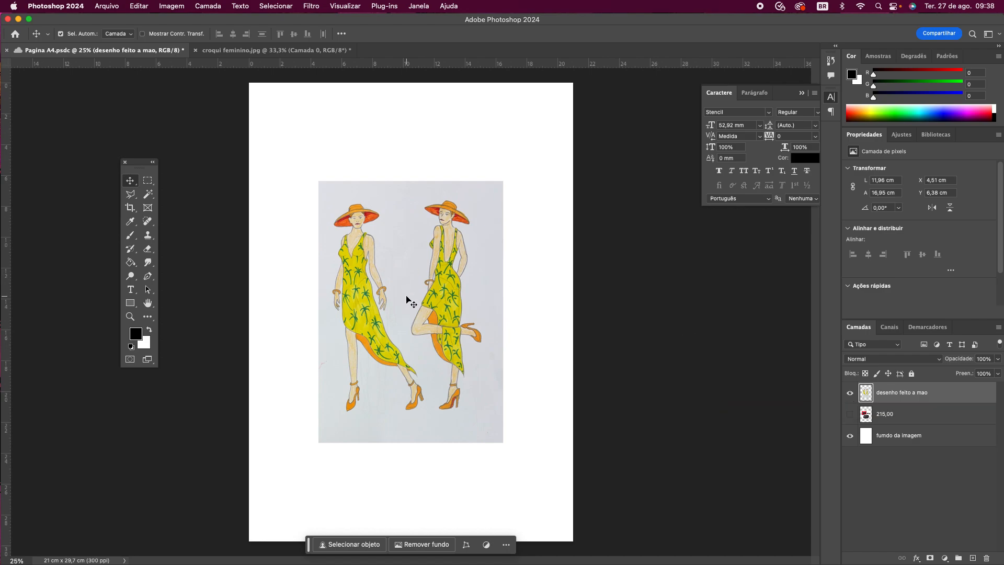
pyautogui.click(925, 412)
pyautogui.click(933, 449)
pyautogui.click(928, 396)
pyautogui.click(930, 413)
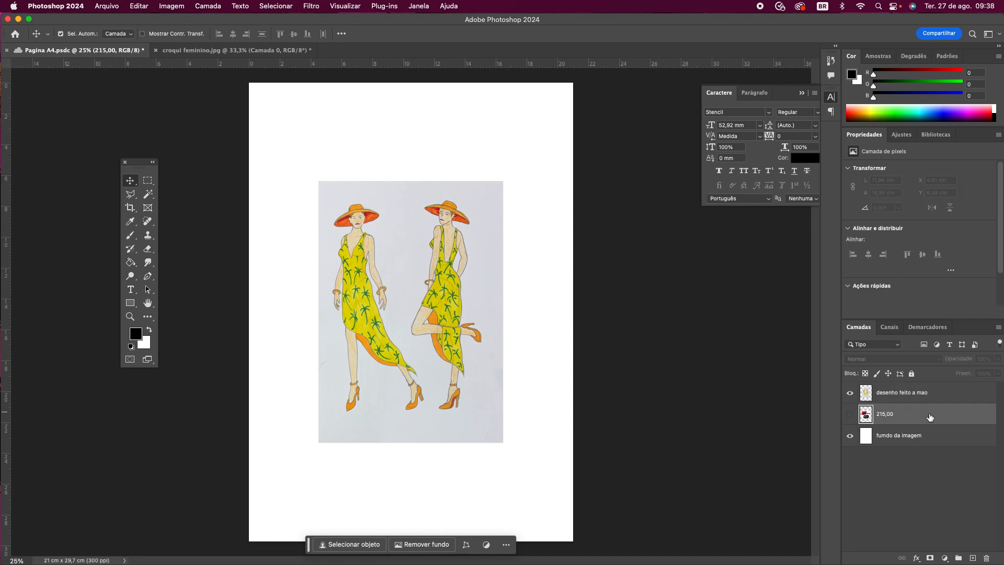
pyautogui.click(931, 396)
pyautogui.click(931, 410)
pyautogui.click(929, 440)
# - Scale the "desenho feito a mao" layer to 146% with Free Transform and place it centrally on the A4 page
pyautogui.click(918, 396)
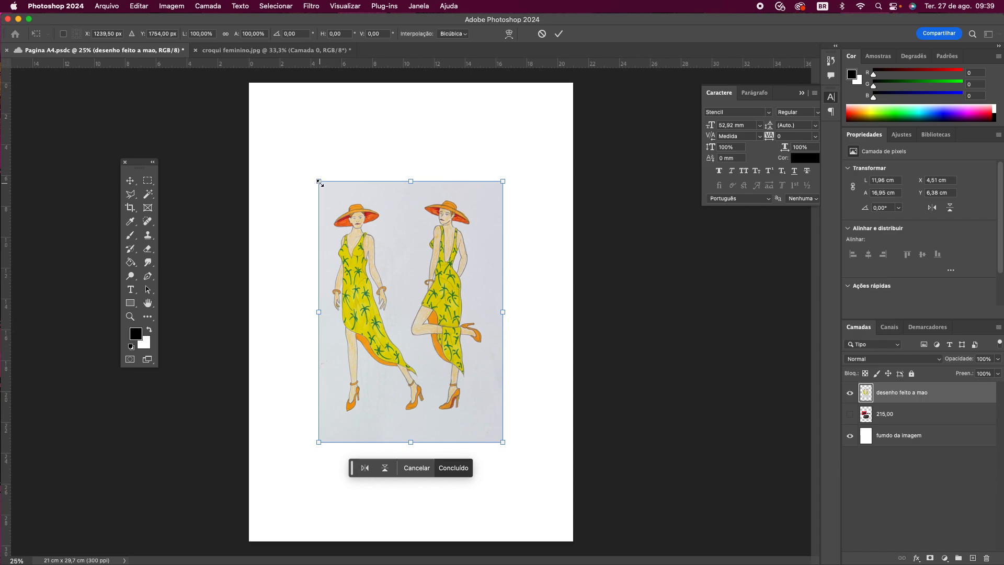
pyautogui.moveTo(318, 182); pyautogui.dragTo(281, 128)
pyautogui.moveTo(505, 447); pyautogui.dragTo(554, 510)
pyautogui.moveTo(458, 356)
pyautogui.mouseDown()
pyautogui.moveTo(451, 346)
pyautogui.moveTo(460, 336)
pyautogui.moveTo(446, 359)
pyautogui.mouseUp()
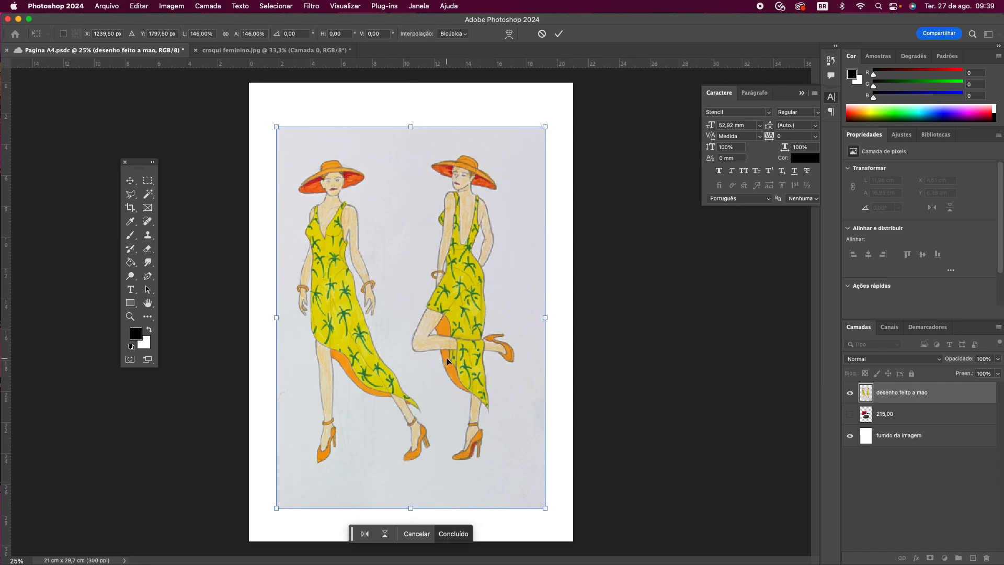
pyautogui.click(559, 34)
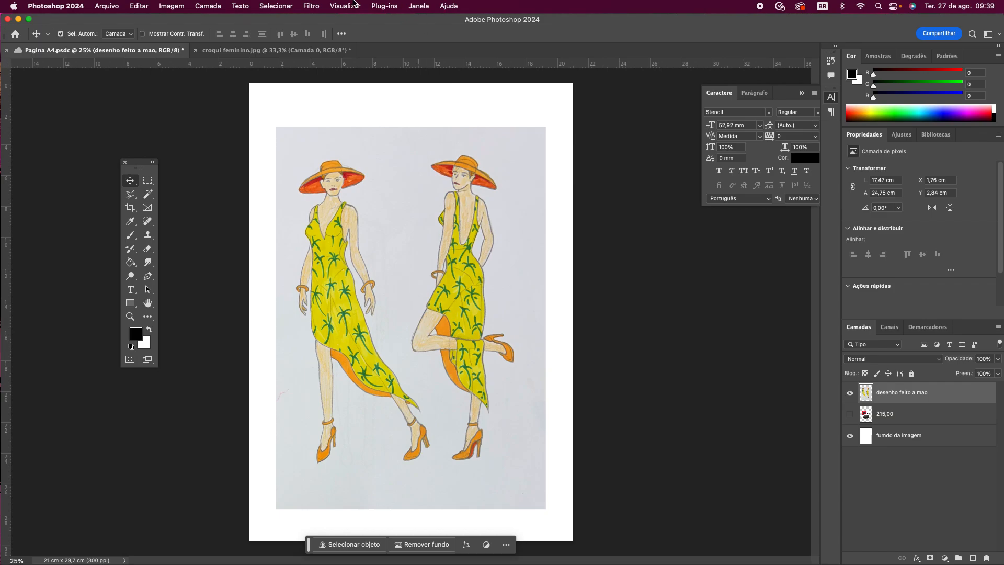
# - Save the A4 document on the computer as "Croqui feminino digital" in Photoshop format, inside the "Croqui feminino manual e digital" folder
pyautogui.click(108, 7)
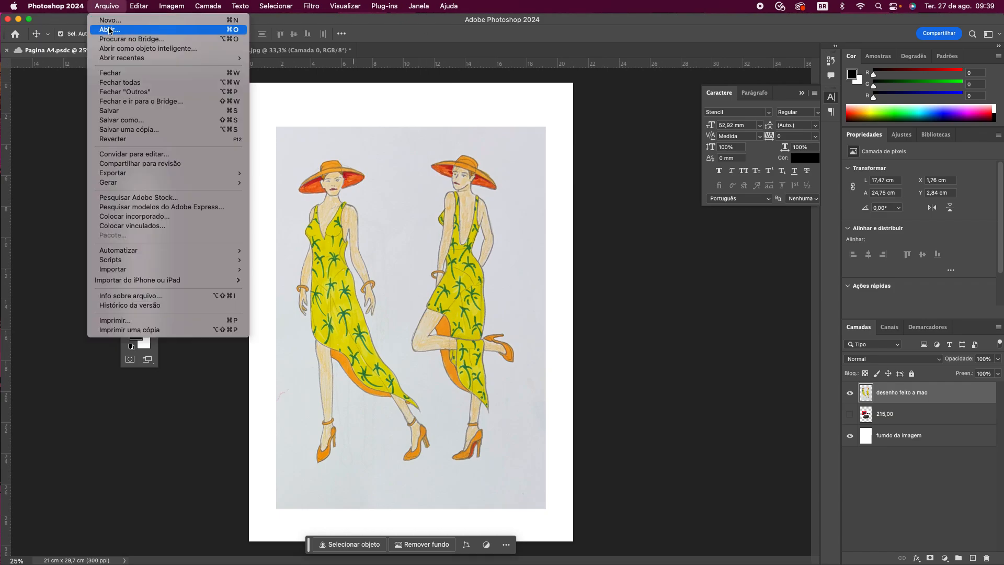
pyautogui.click(109, 121)
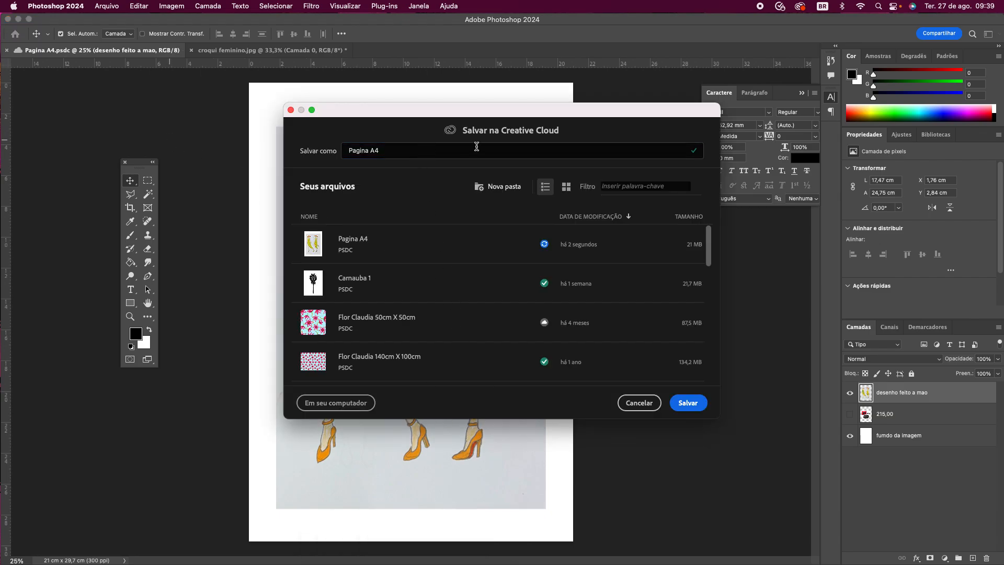
pyautogui.click(355, 404)
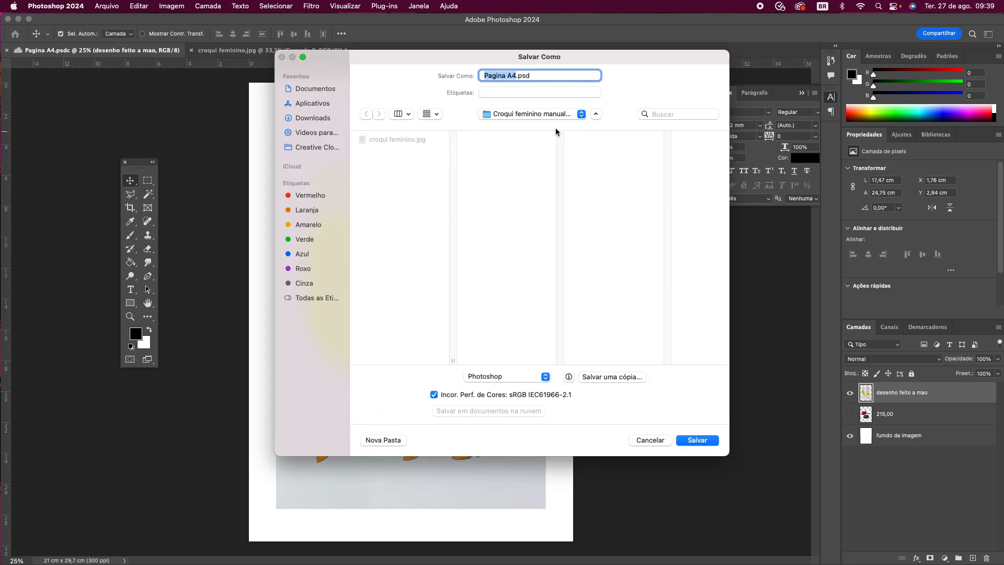
pyautogui.click(581, 114)
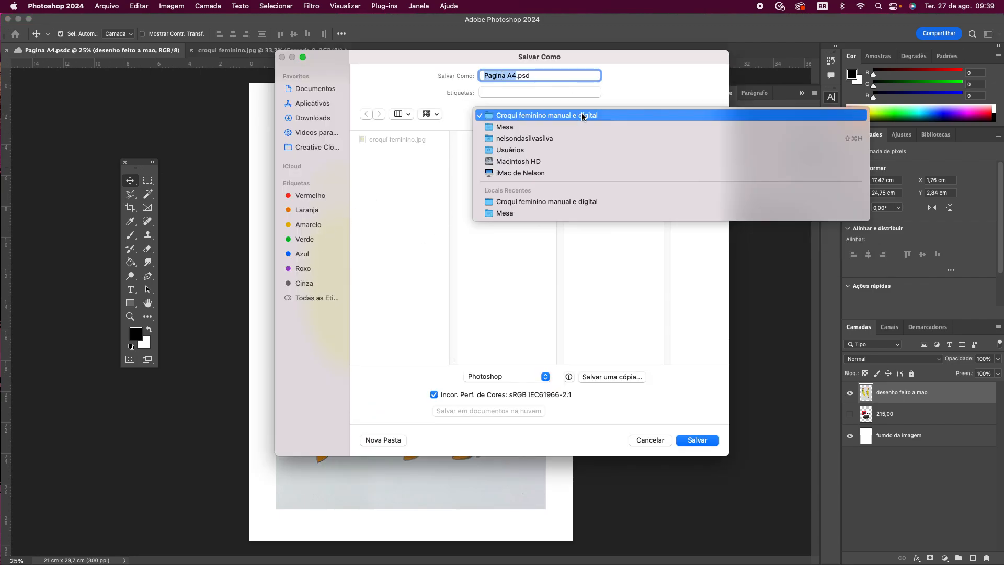
pyautogui.click(553, 117)
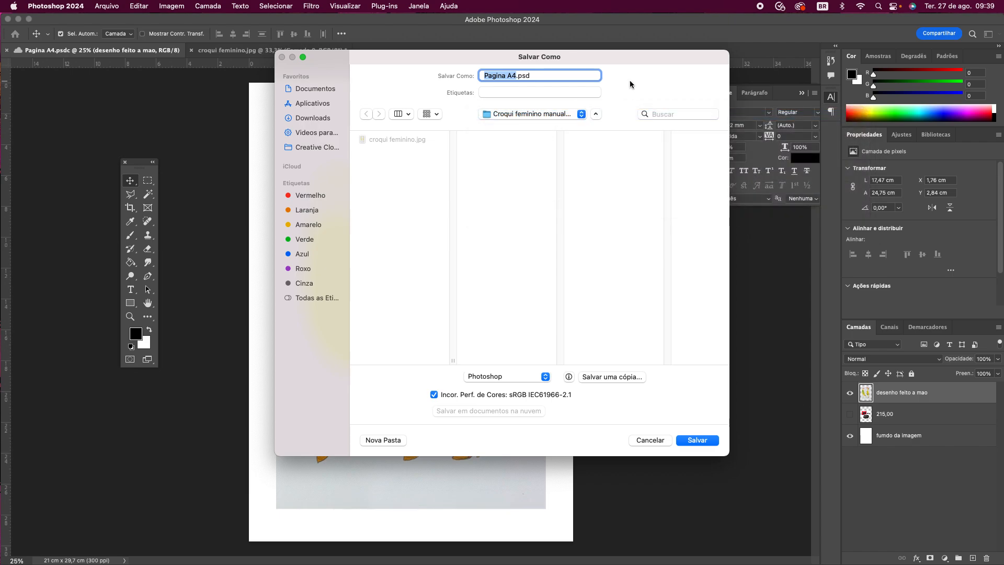
pyautogui.click(542, 72)
pyautogui.moveTo(542, 77); pyautogui.dragTo(485, 78)
pyautogui.write('Croqui feminino digital')
pyautogui.click(702, 440)
pyautogui.click(665, 235)
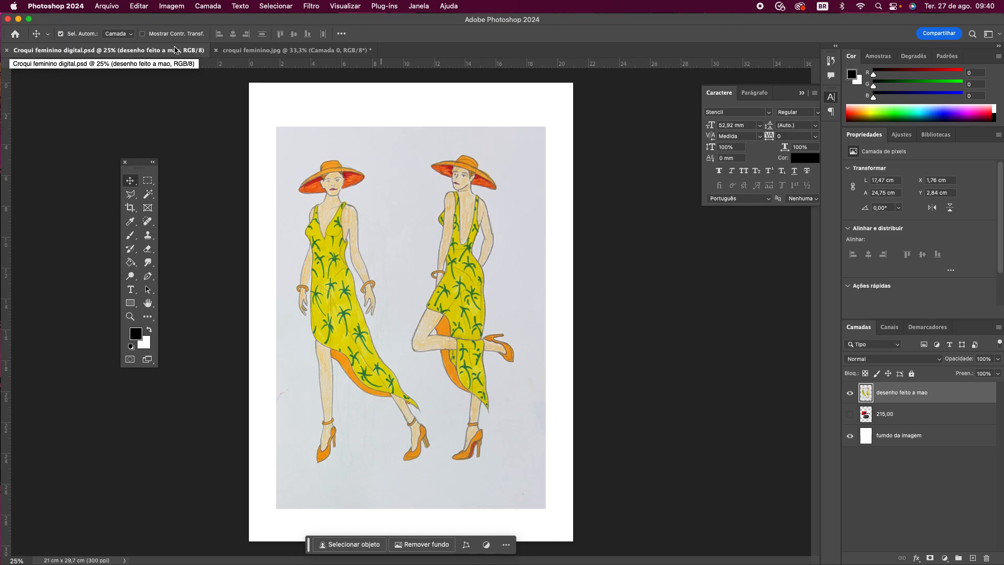
# - Close the original scan "croqui feminino.jpg" without saving its changes
pyautogui.click(281, 51)
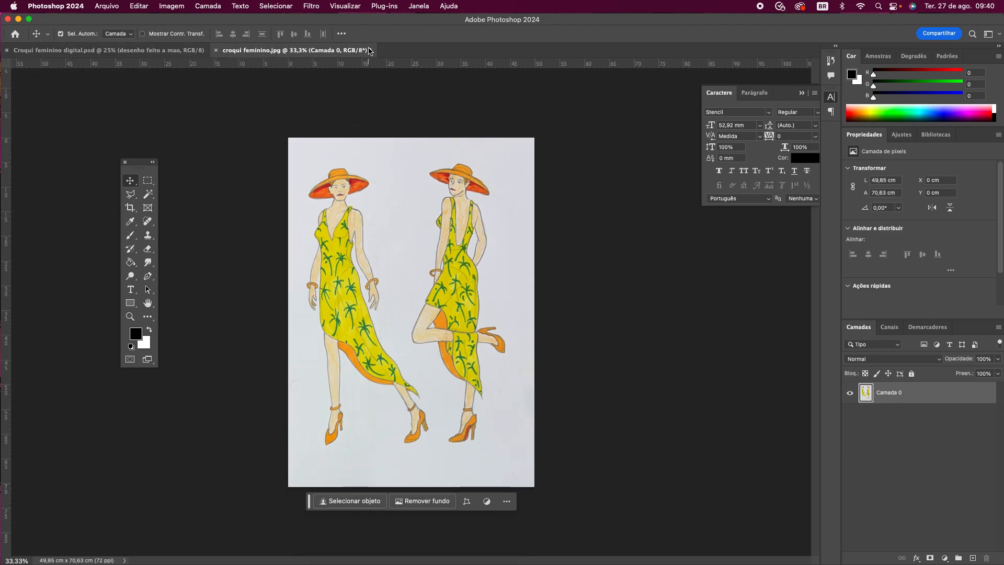
pyautogui.click(215, 51)
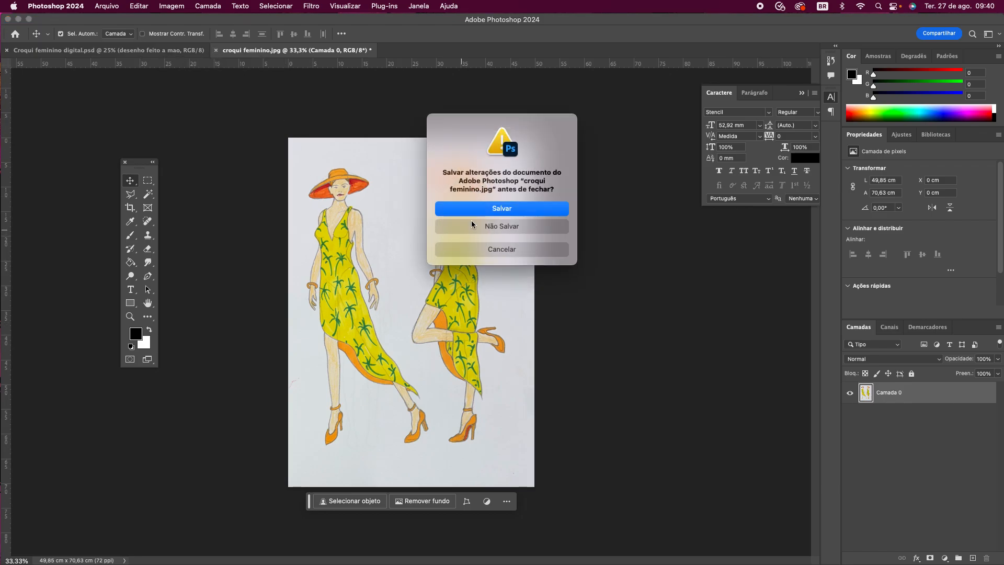
pyautogui.click(507, 228)
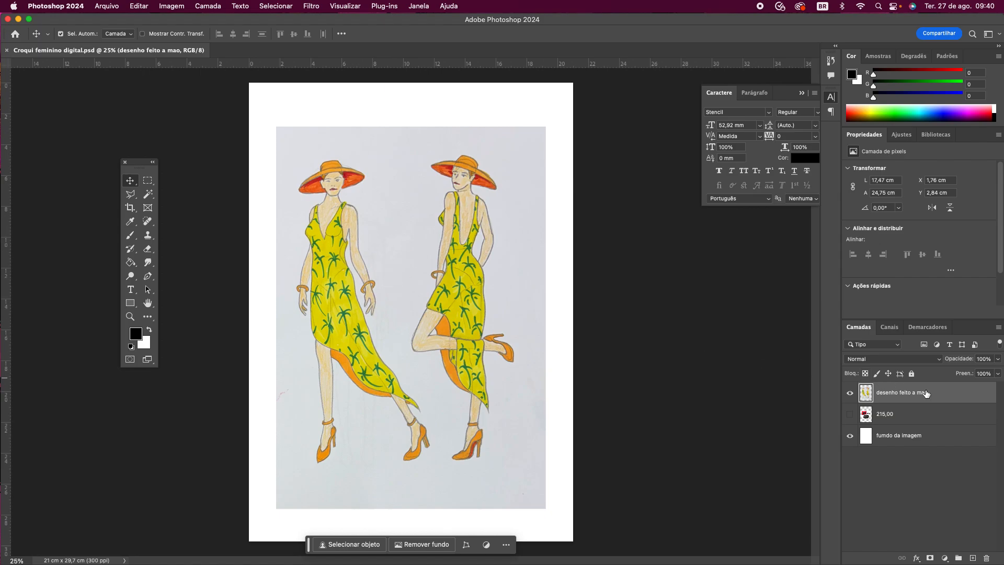
# - Create a new empty layer above "desenho feito a mao" and name it "digital"
pyautogui.click(973, 559)
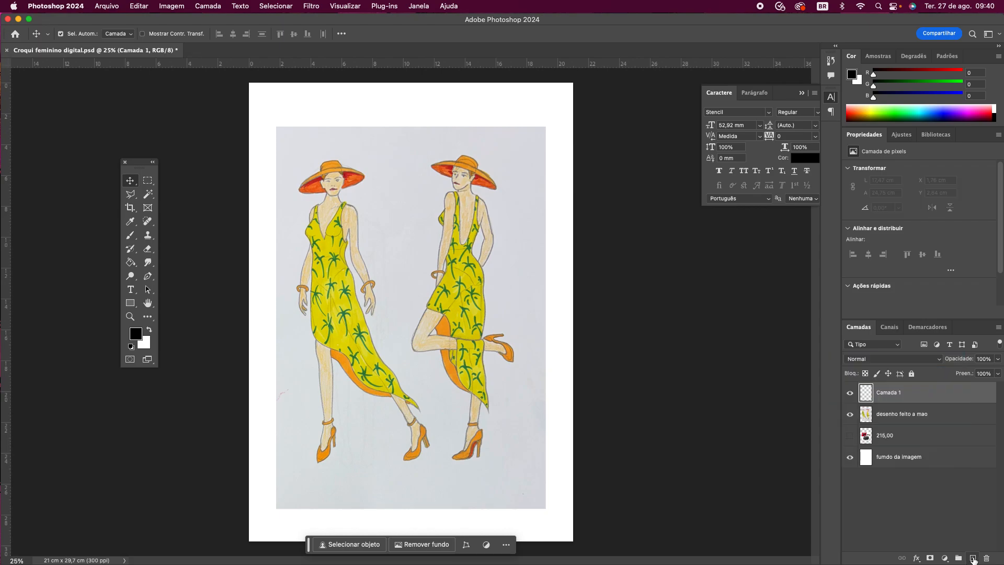
pyautogui.doubleClick(893, 394)
pyautogui.write('digital')
pyautogui.press('Return')
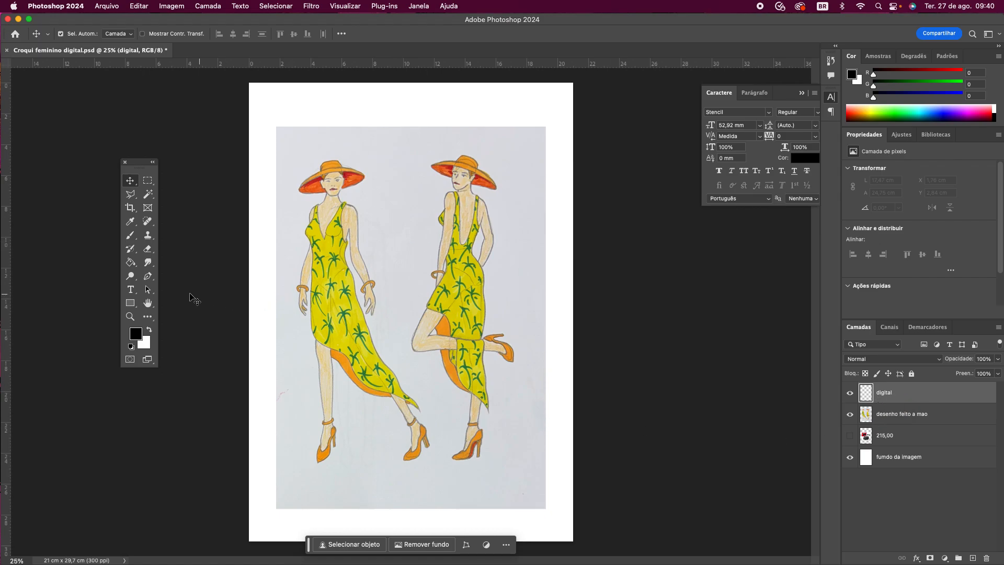
# - Move the floating toolbox closer to the A4 page, keeping its two-column layout
pyautogui.moveTo(132, 167); pyautogui.dragTo(170, 193)
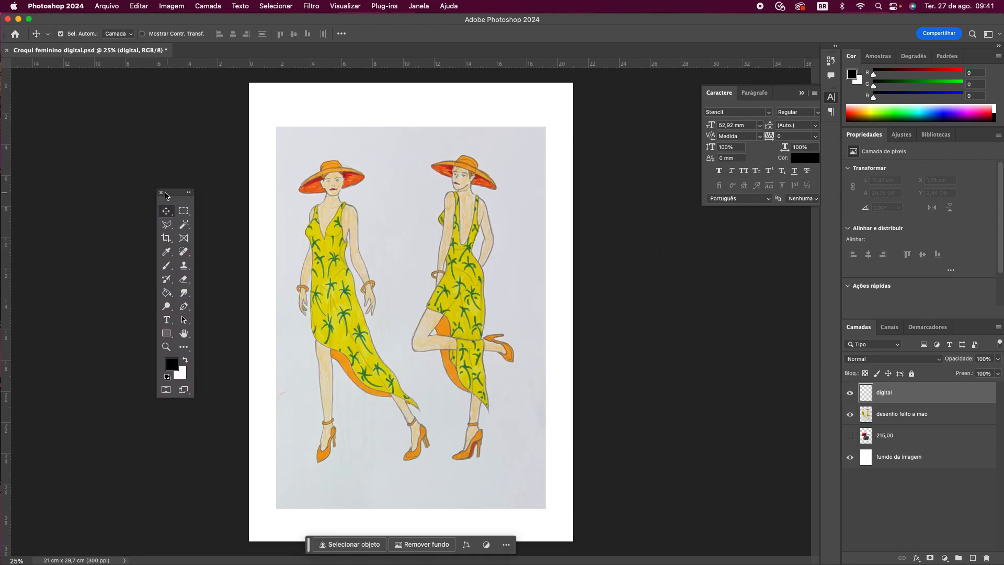
pyautogui.click(189, 194)
pyautogui.moveTo(175, 196); pyautogui.dragTo(178, 119)
pyautogui.click(184, 114)
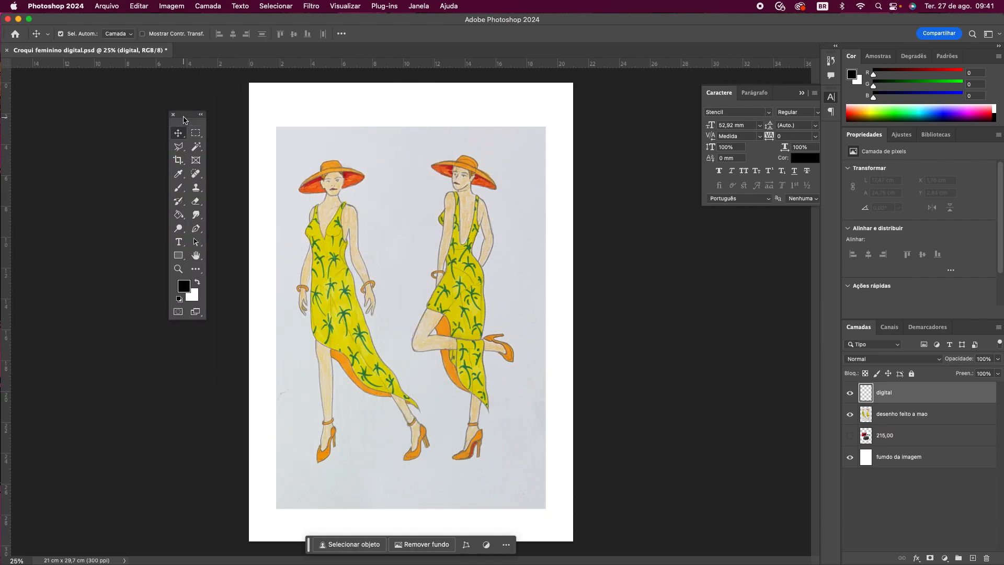
pyautogui.moveTo(200, 122); pyautogui.dragTo(189, 160)
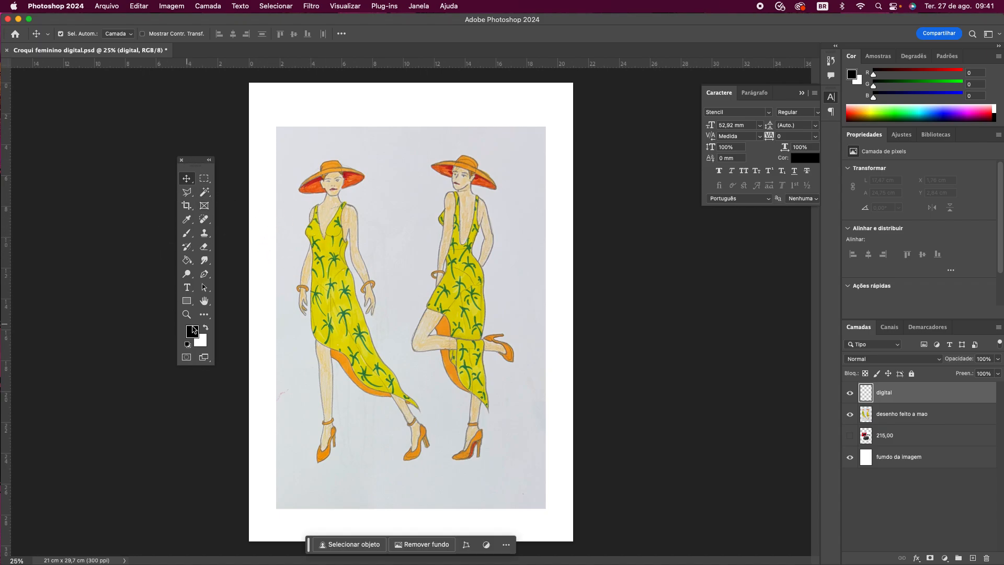
# - Activate the standard Pen tool in Forma (shape) mode for tracing the front-facing figure on the "digital" layer
pyautogui.click(190, 317)
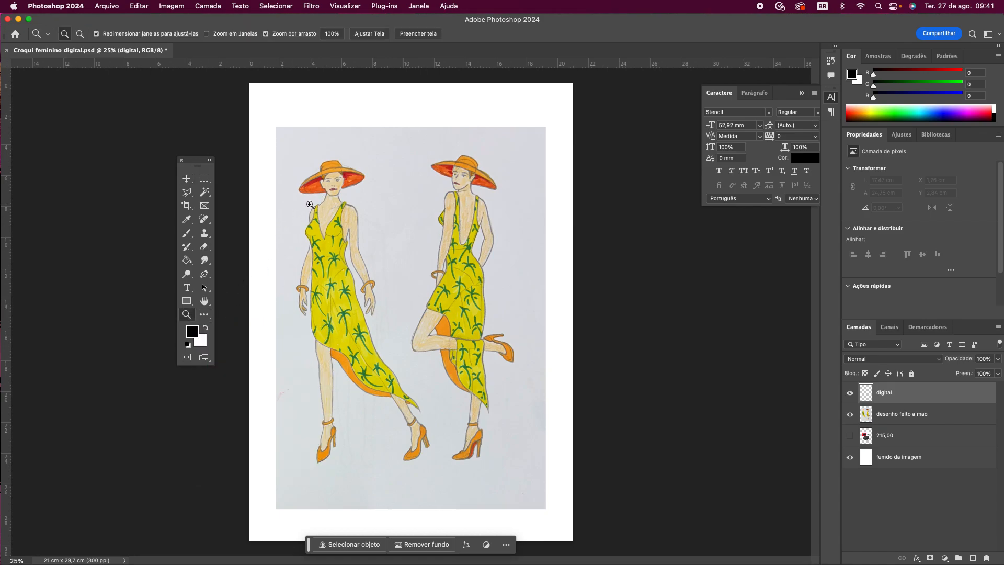
pyautogui.moveTo(319, 202); pyautogui.dragTo(369, 247)
pyautogui.moveTo(384, 291); pyautogui.dragTo(399, 305)
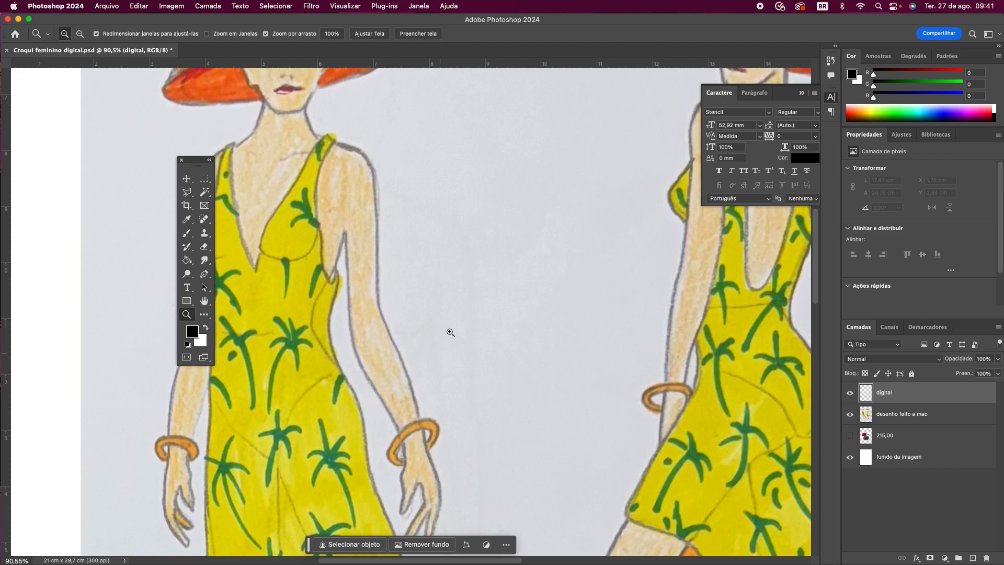
pyautogui.moveTo(817, 256); pyautogui.dragTo(819, 274)
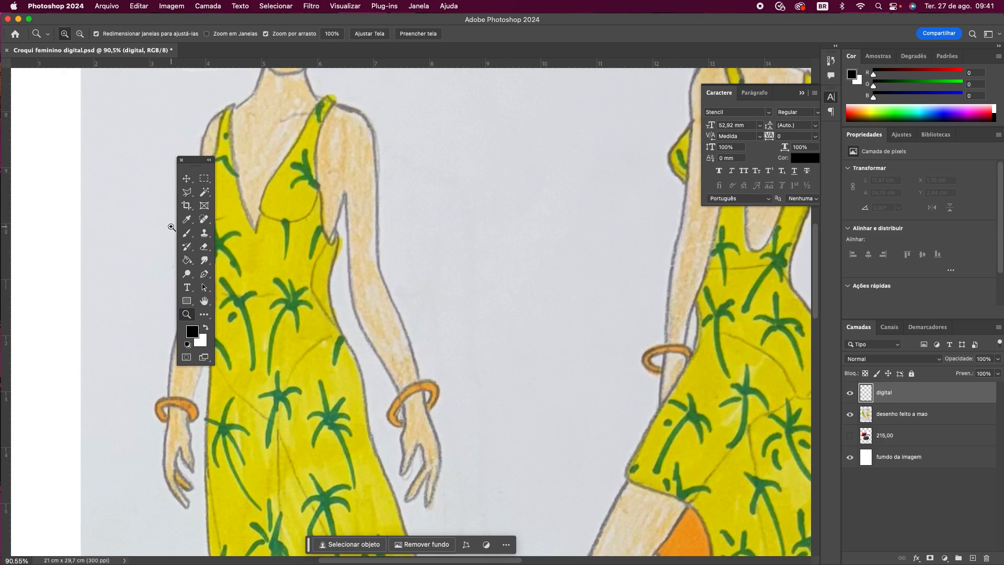
pyautogui.click(205, 275)
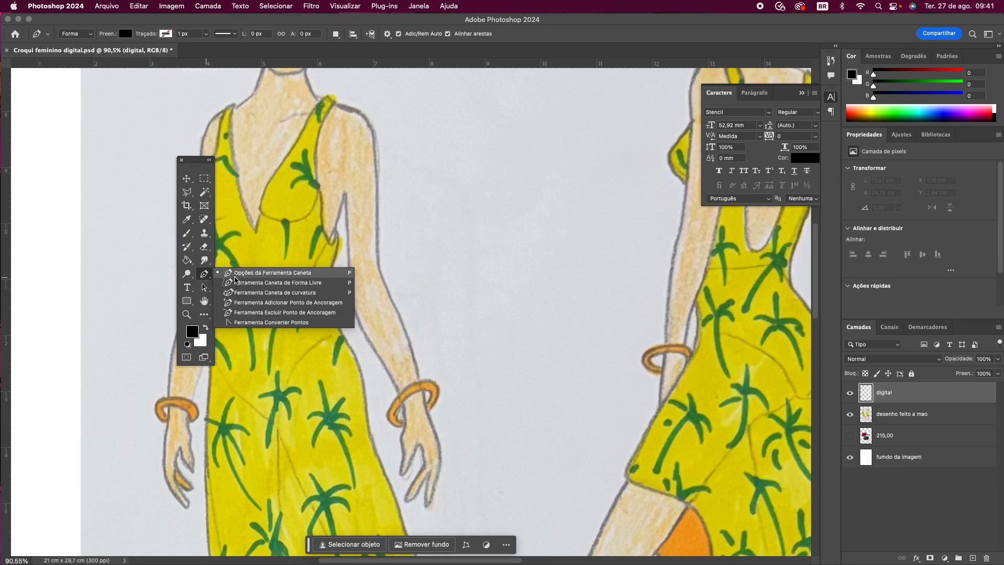
pyautogui.click(235, 276)
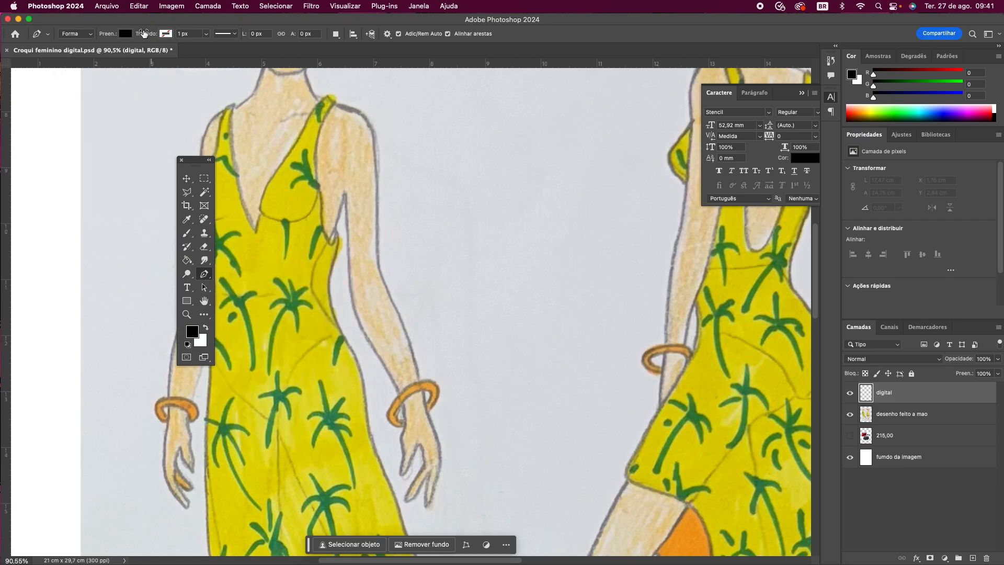
pyautogui.click(91, 35)
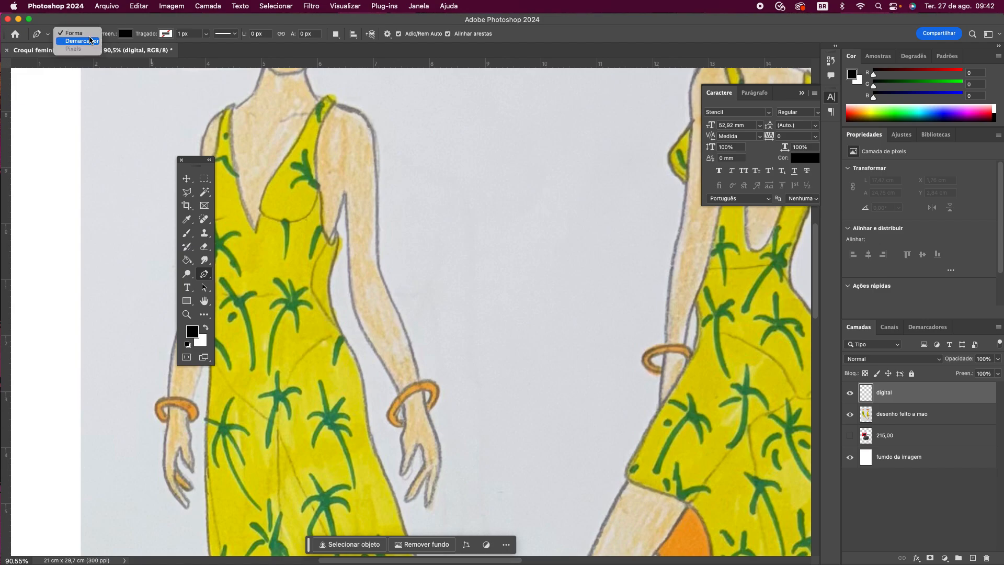
pyautogui.click(90, 35)
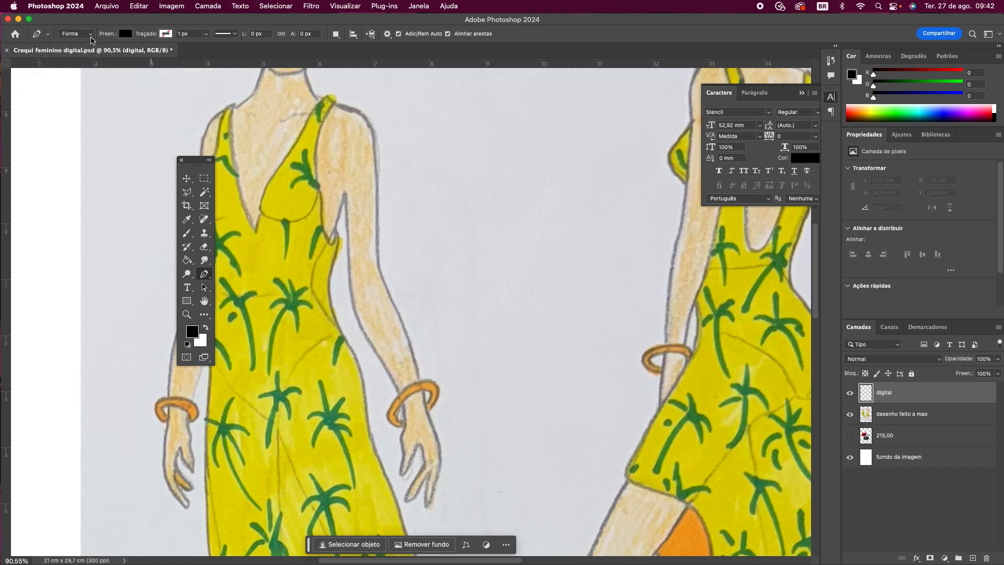
pyautogui.click(91, 39)
pyautogui.click(90, 34)
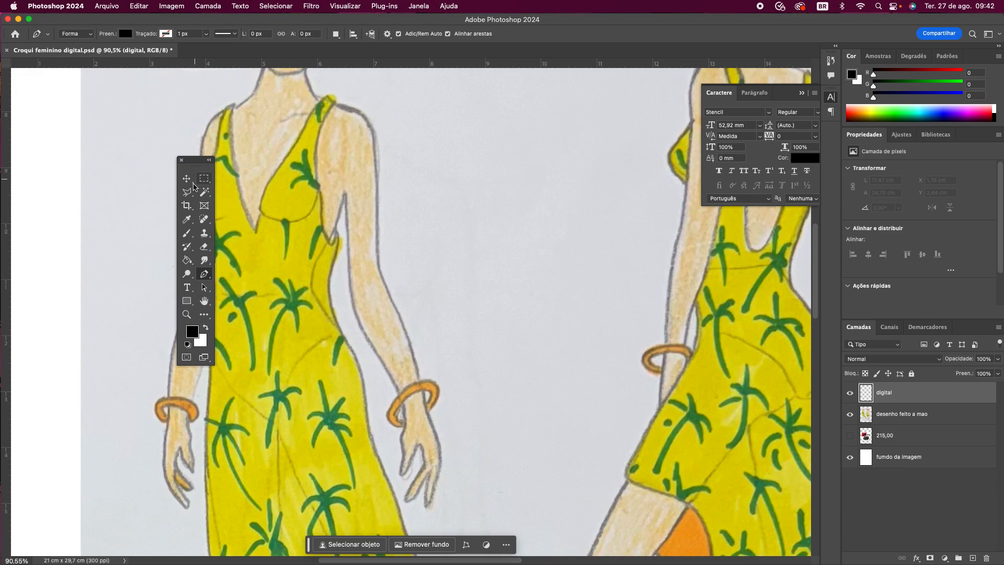
# - Sample the skin tone from the front-facing figure's upper arm and darken the foreground colour to brown #af8f6d
pyautogui.click(189, 222)
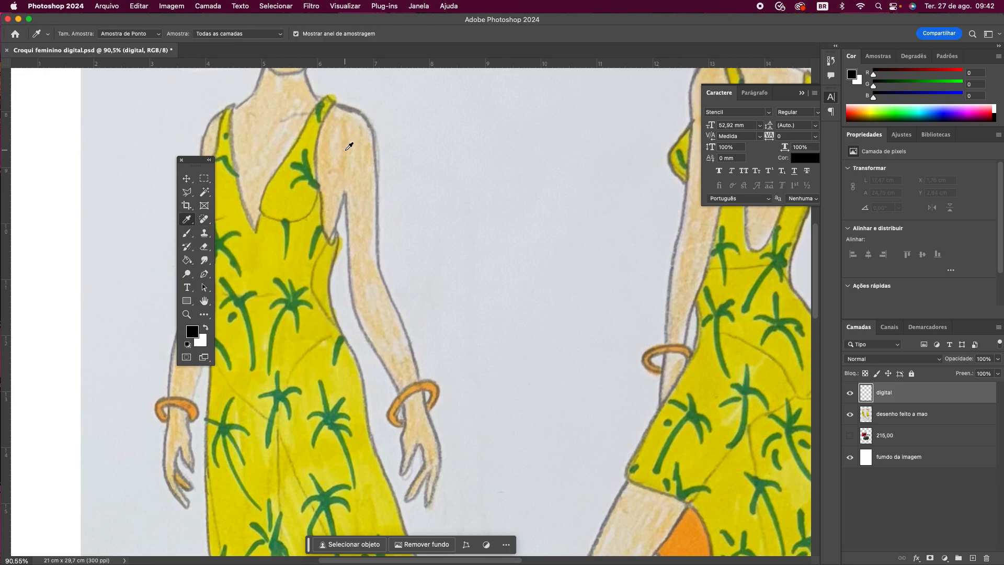
pyautogui.click(349, 146)
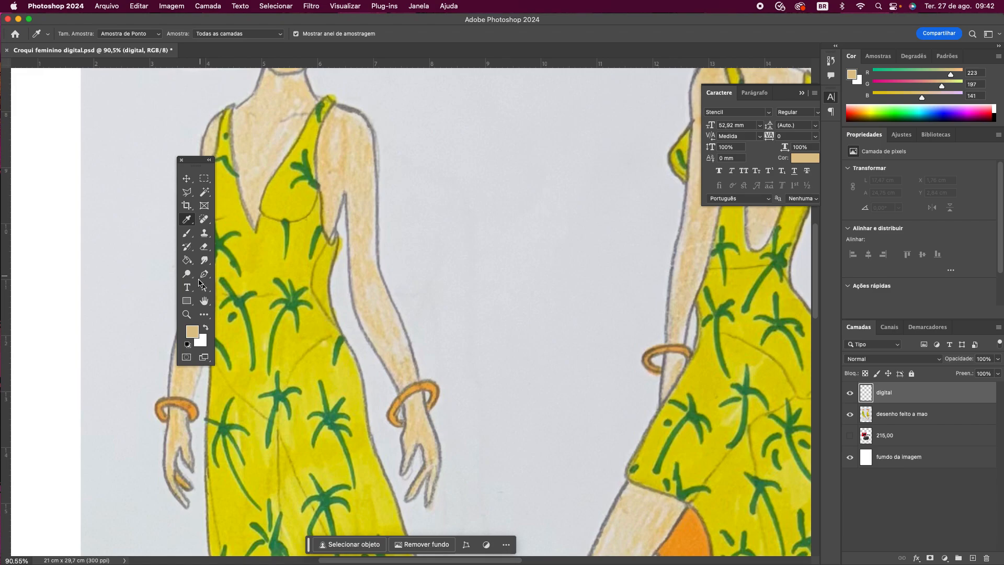
pyautogui.click(191, 334)
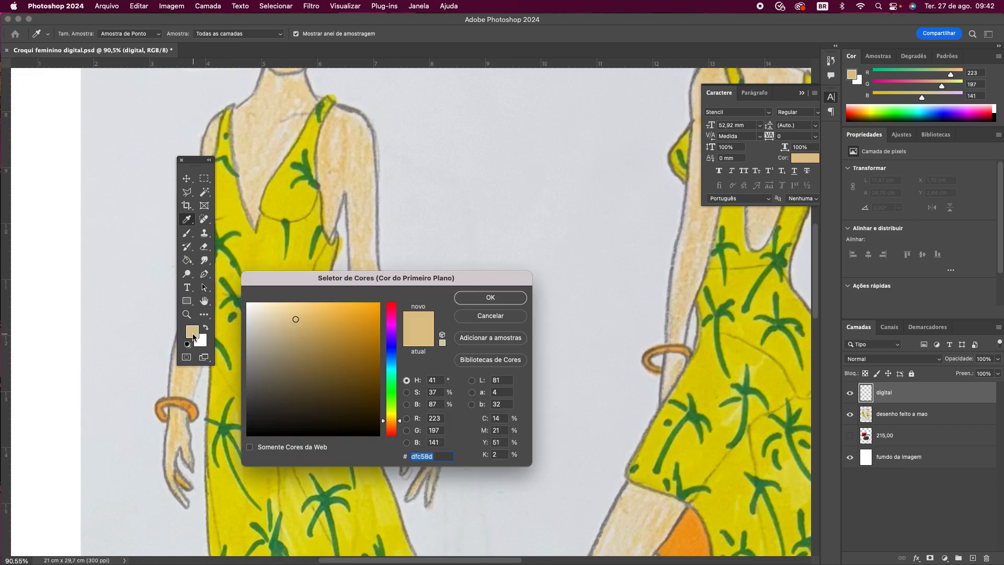
pyautogui.moveTo(296, 316); pyautogui.dragTo(298, 338)
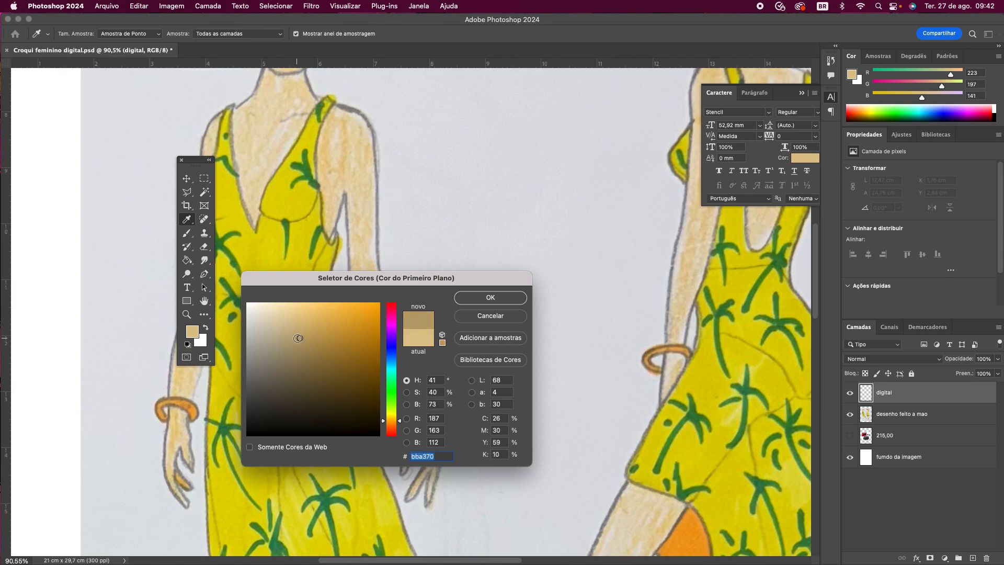
pyautogui.click(393, 426)
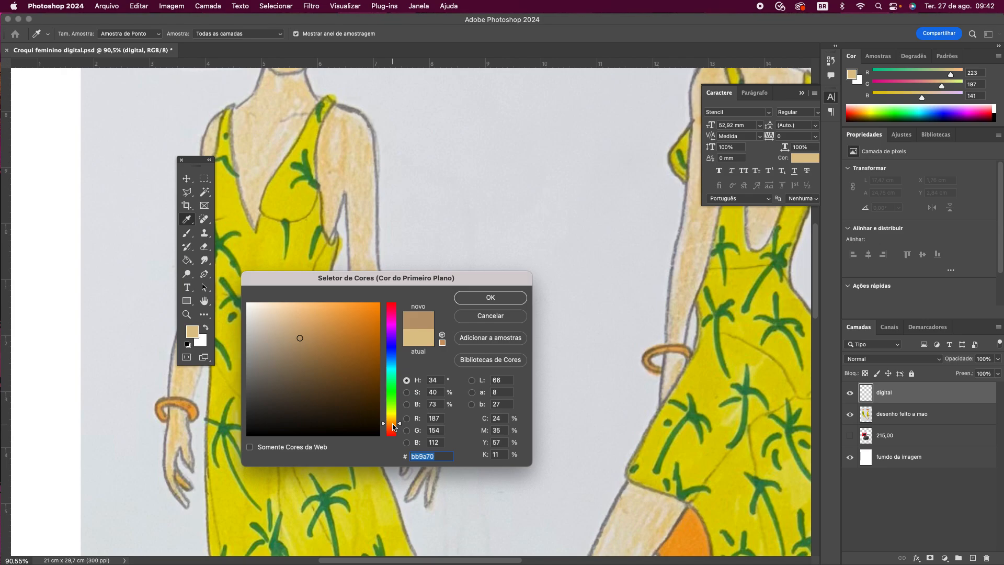
pyautogui.moveTo(298, 343); pyautogui.dragTo(295, 345)
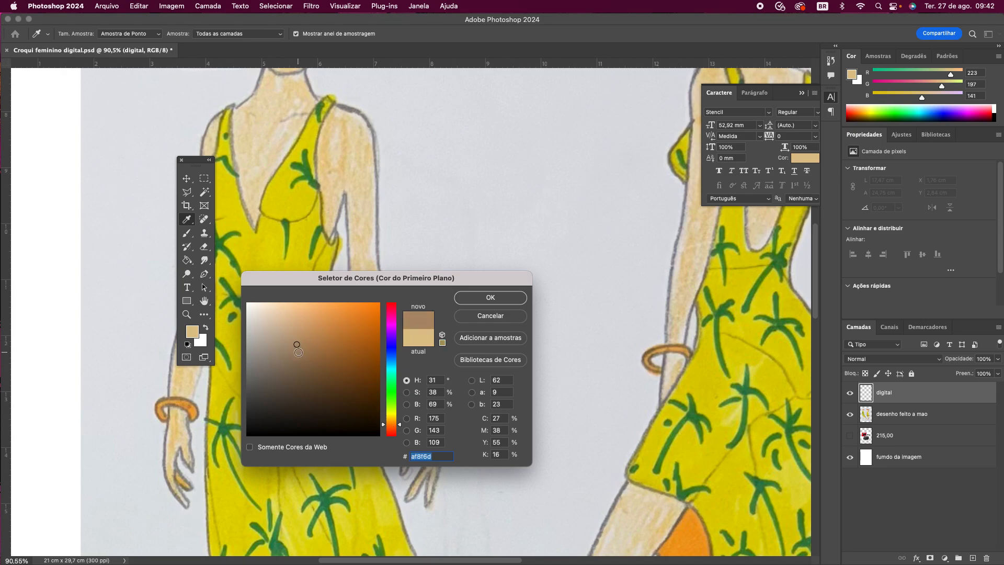
pyautogui.click(485, 299)
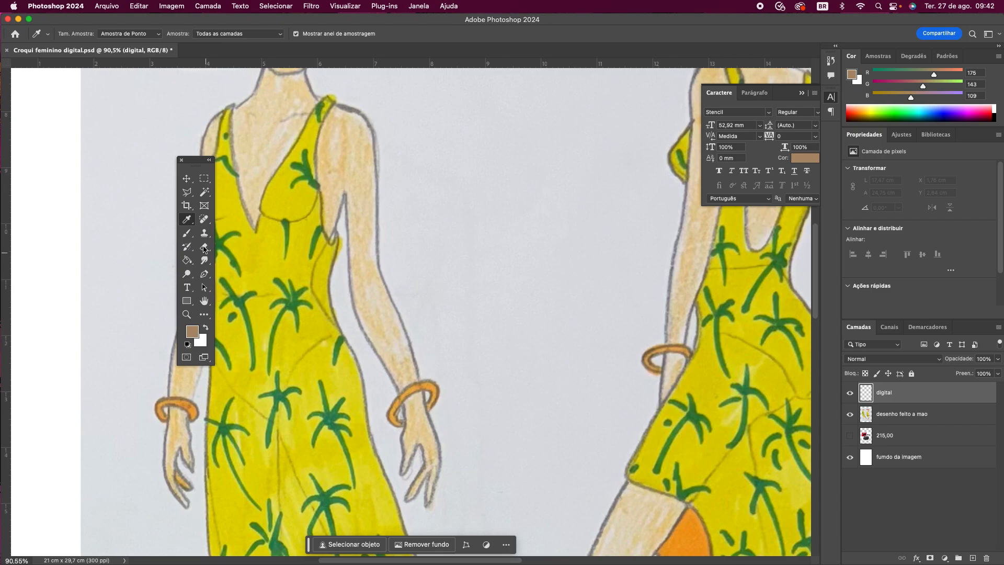
# - Return to the Pen tool and review its brown fill and no-stroke settings for tracing the front-facing figure's shoulder
pyautogui.click(204, 274)
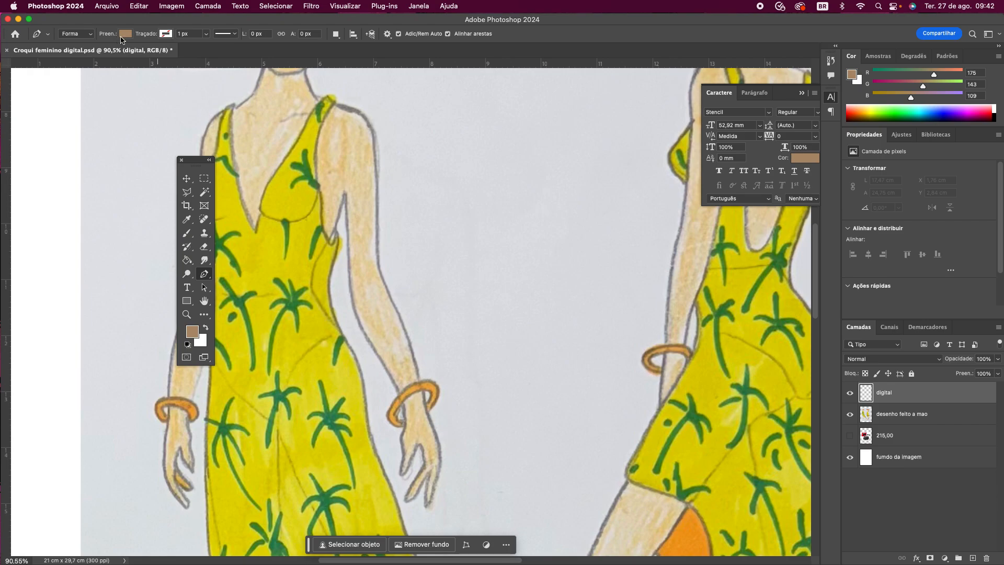
pyautogui.click(166, 34)
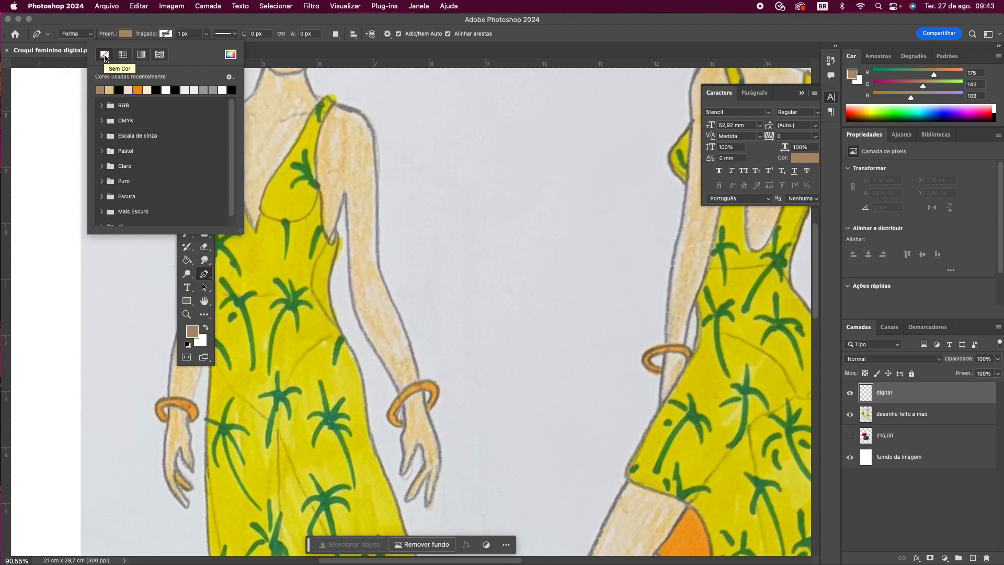
pyautogui.click(131, 37)
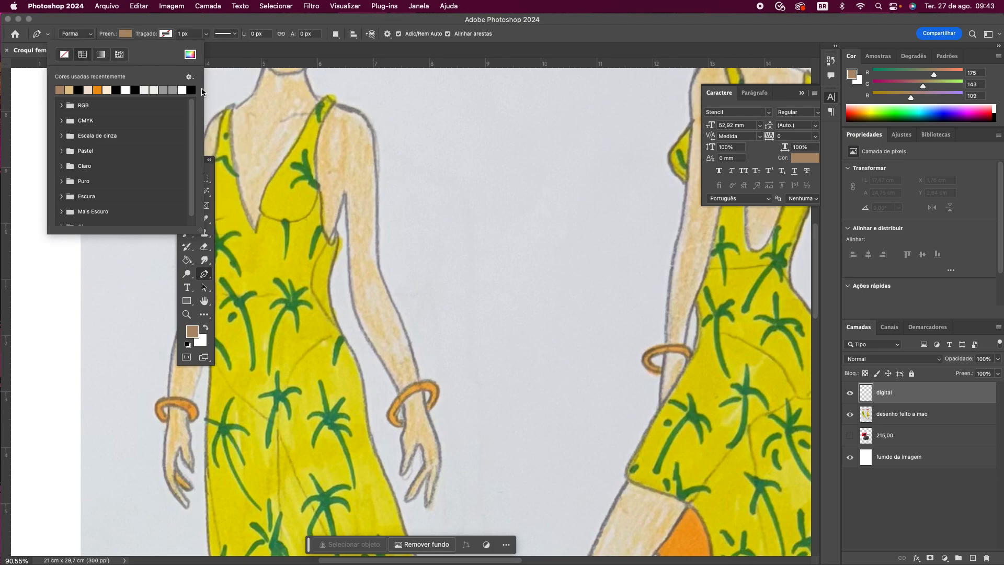
pyautogui.click(291, 52)
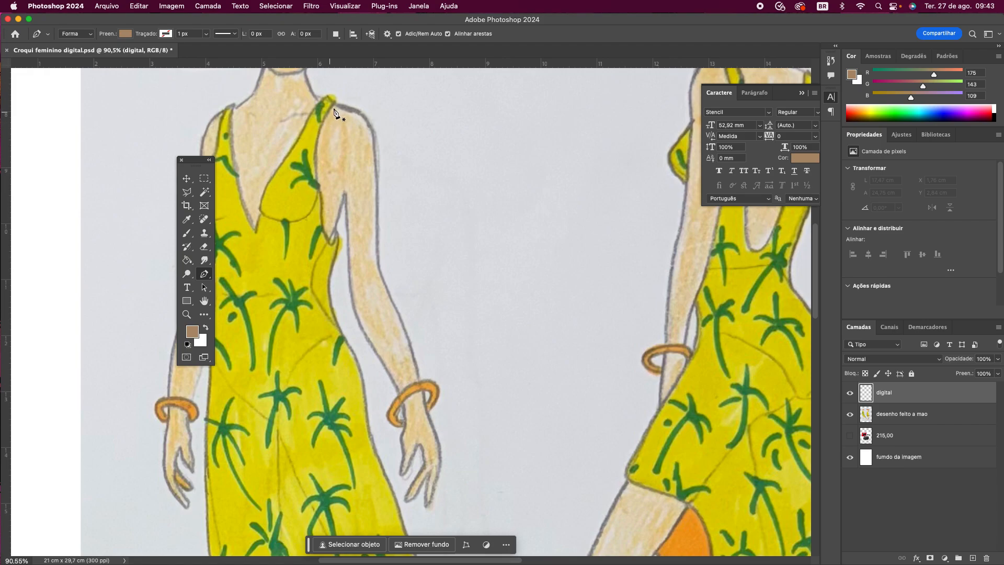
pyautogui.click(186, 314)
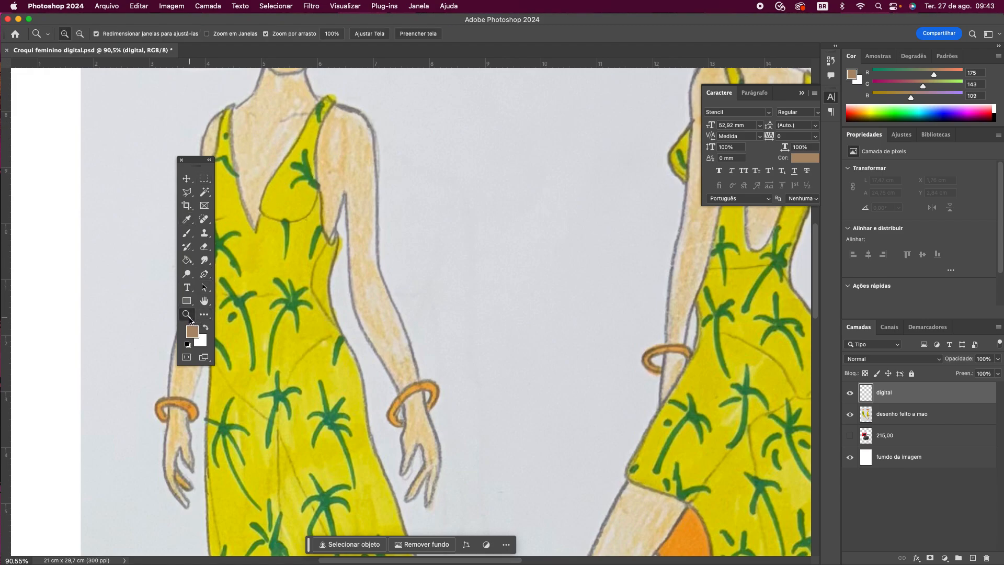
pyautogui.moveTo(314, 98); pyautogui.dragTo(345, 100)
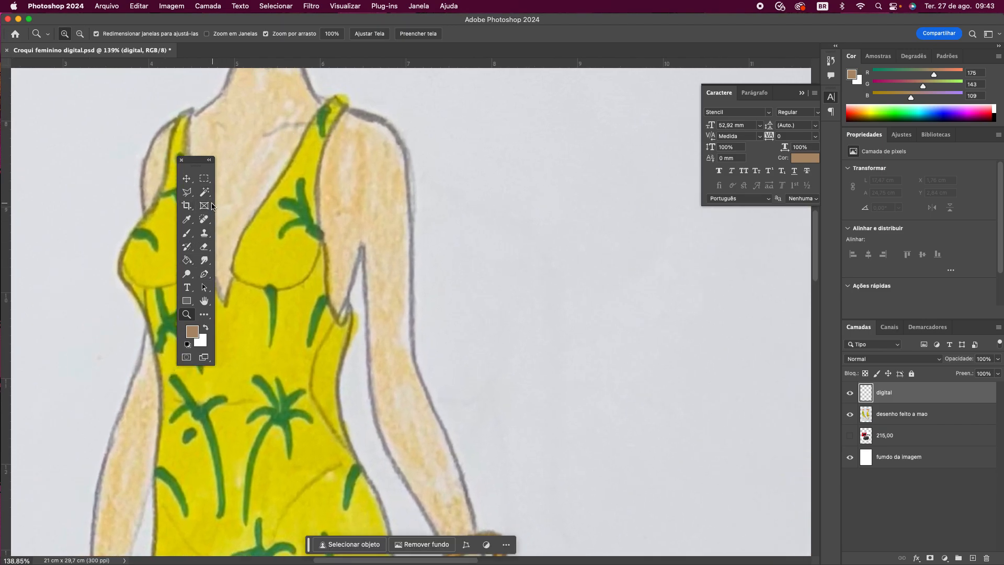
# - Trace the shoulder shape's inner edge with the Pen tool, from the strap down along the dress to the side and up to the armpit
pyautogui.click(204, 274)
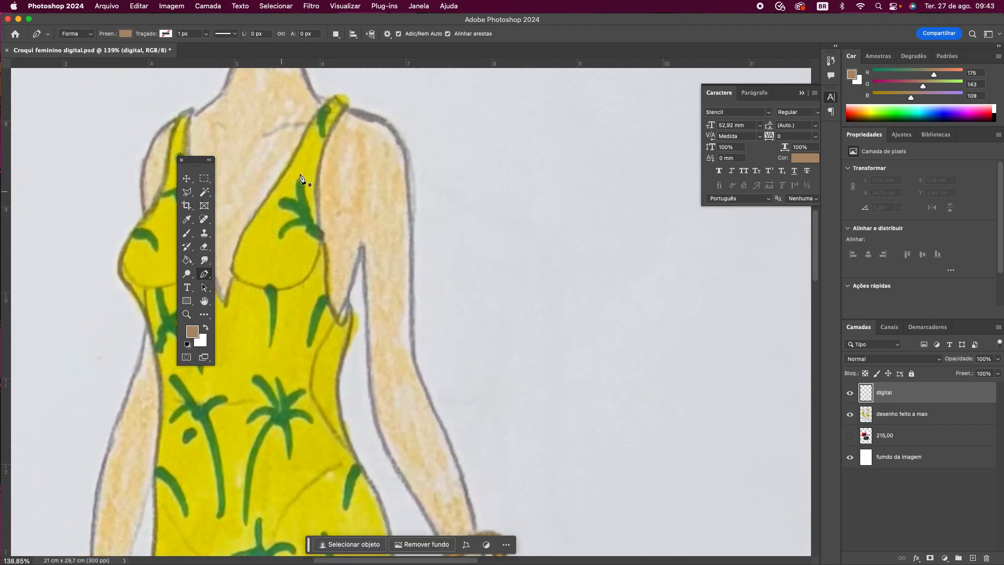
pyautogui.click(347, 108)
pyautogui.moveTo(327, 142); pyautogui.dragTo(329, 299)
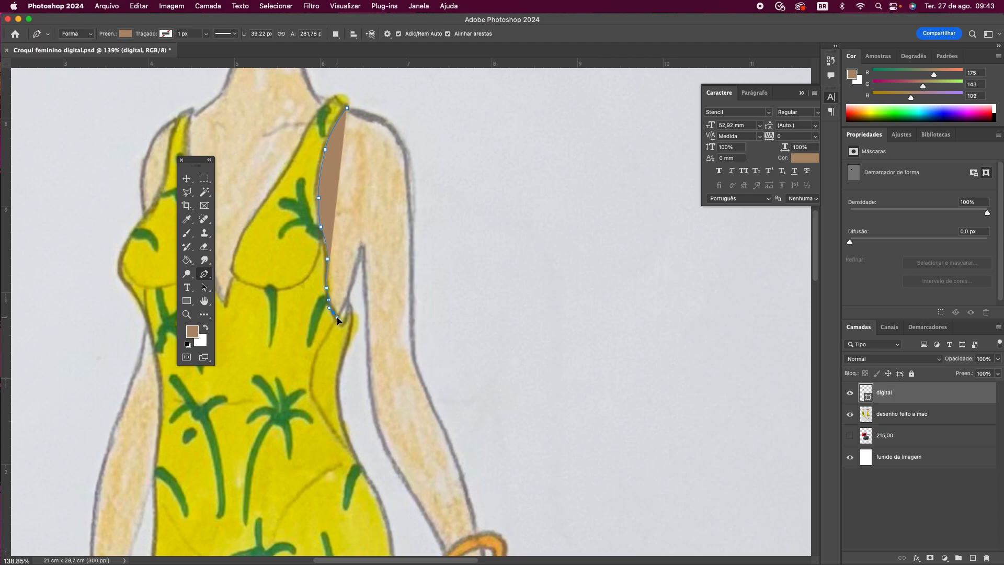
pyautogui.moveTo(338, 321); pyautogui.dragTo(339, 320)
pyautogui.moveTo(338, 319); pyautogui.dragTo(363, 257)
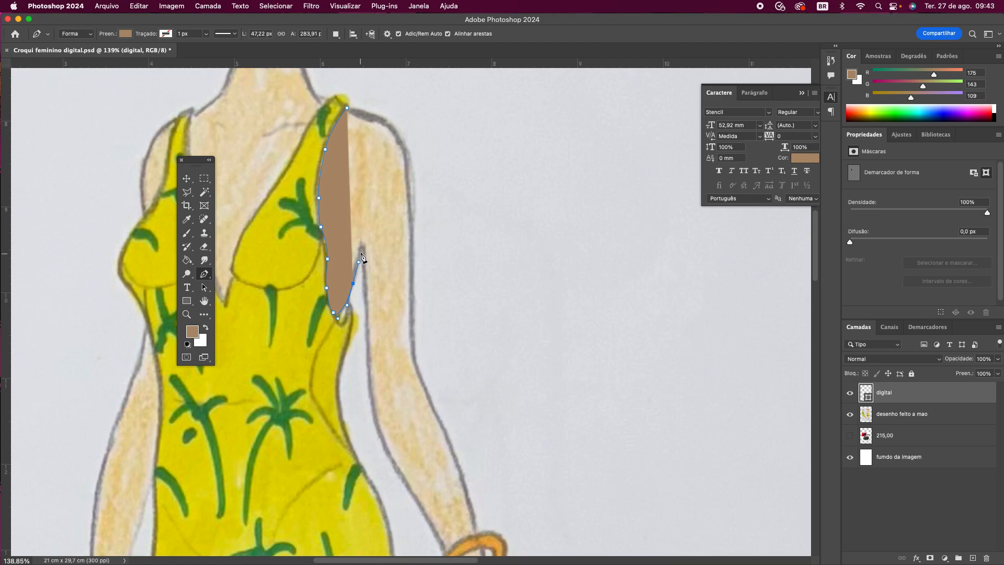
pyautogui.click(362, 247)
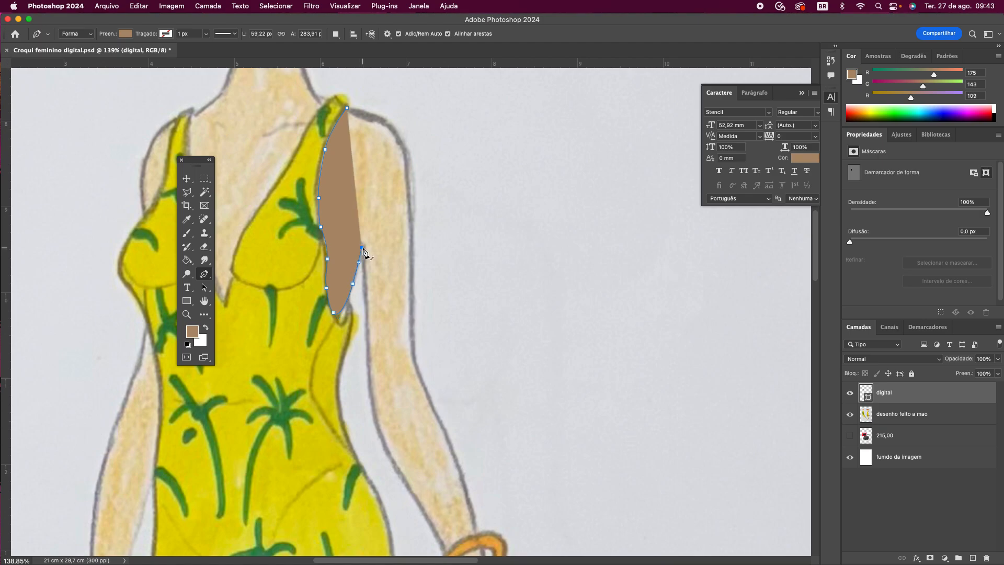
# - Carry the path across the upper arm and around the outer shoulder, close it at the strap and deselect the shape
pyautogui.click(410, 239)
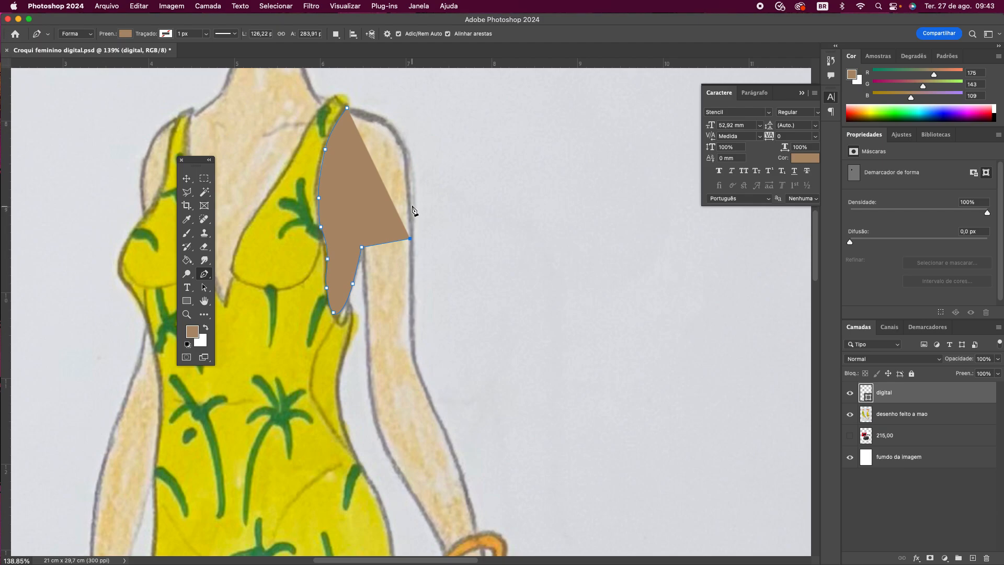
pyautogui.moveTo(408, 182); pyautogui.dragTo(384, 118)
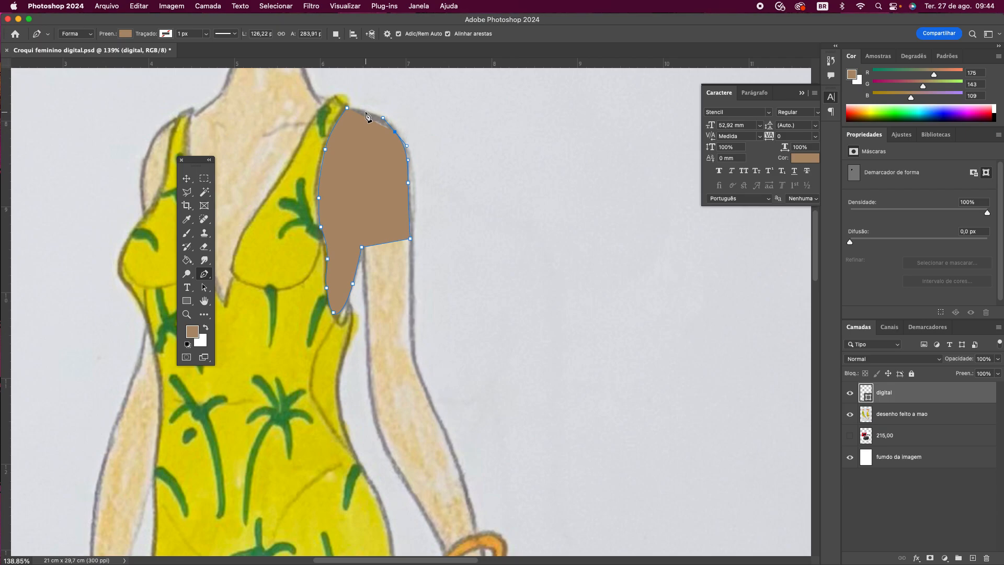
pyautogui.click(365, 111)
pyautogui.click(347, 110)
pyautogui.click(187, 179)
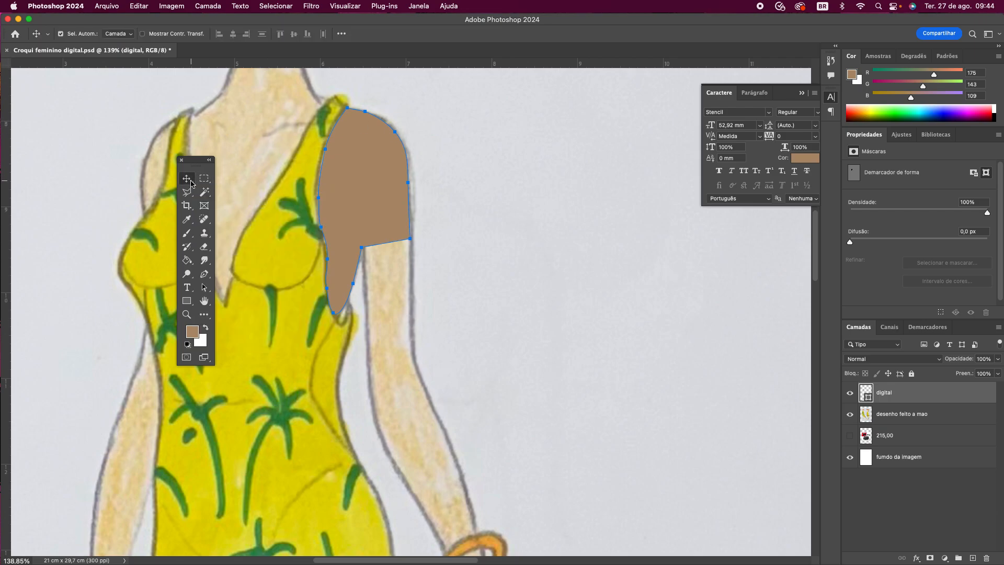
pyautogui.click(480, 193)
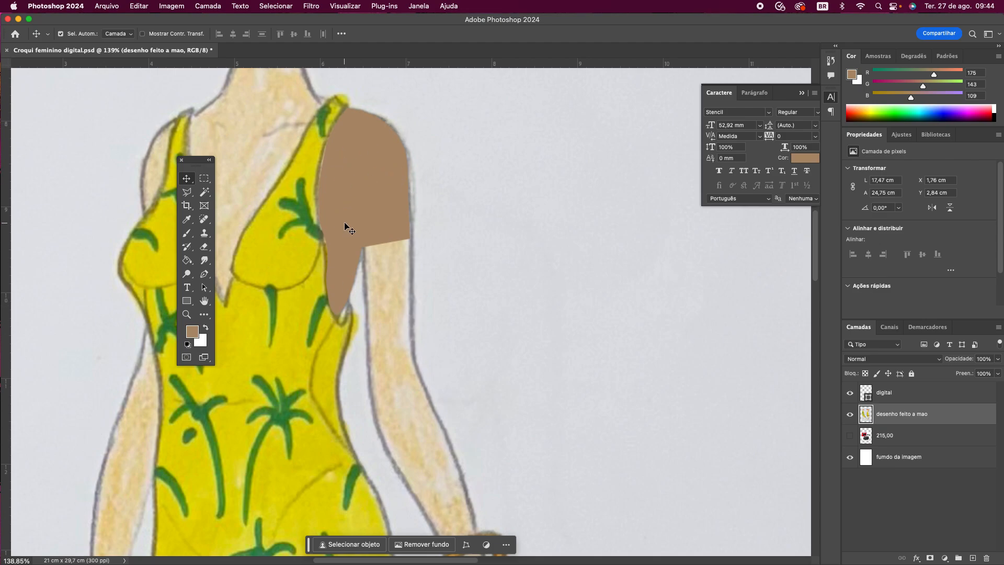
# - Toggle the visibility of the "desenho feito a mao" and "digital" layers to compare the traced shoulder with the hand drawing
pyautogui.scroll(-3, 814, 241)
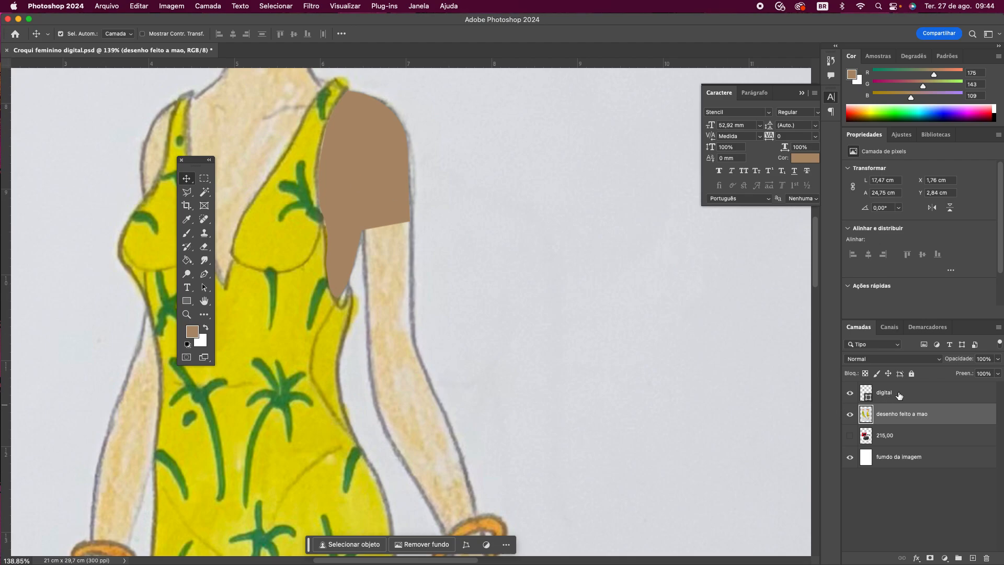
pyautogui.click(849, 416)
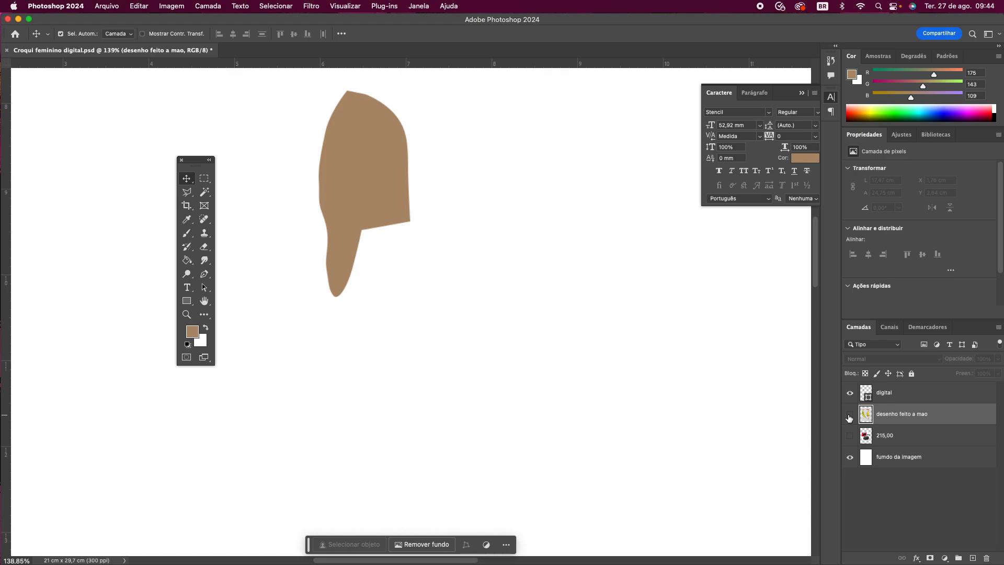
pyautogui.click(849, 416)
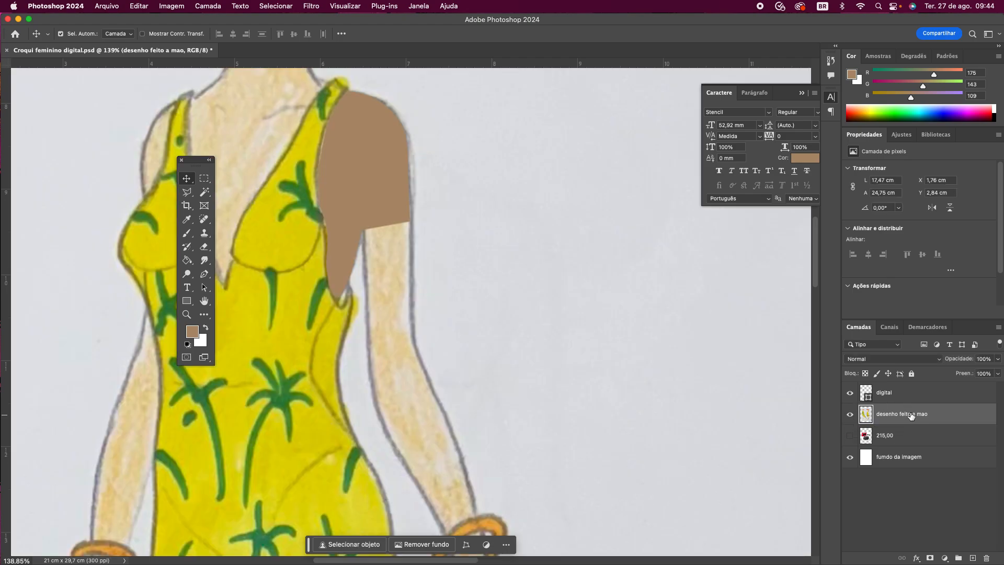
pyautogui.click(850, 415)
pyautogui.click(850, 415)
pyautogui.click(850, 414)
pyautogui.click(850, 393)
pyautogui.click(850, 394)
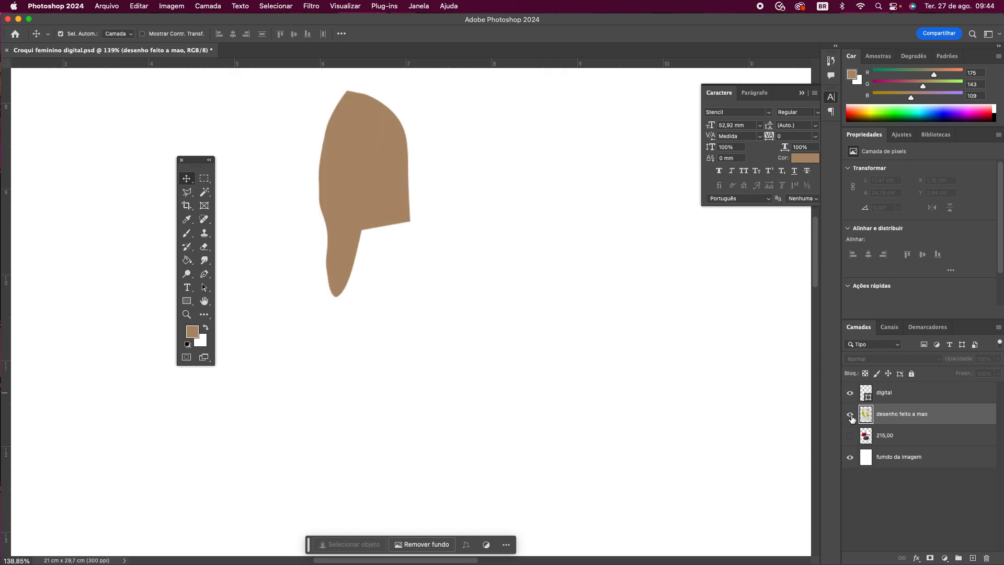
pyautogui.click(850, 415)
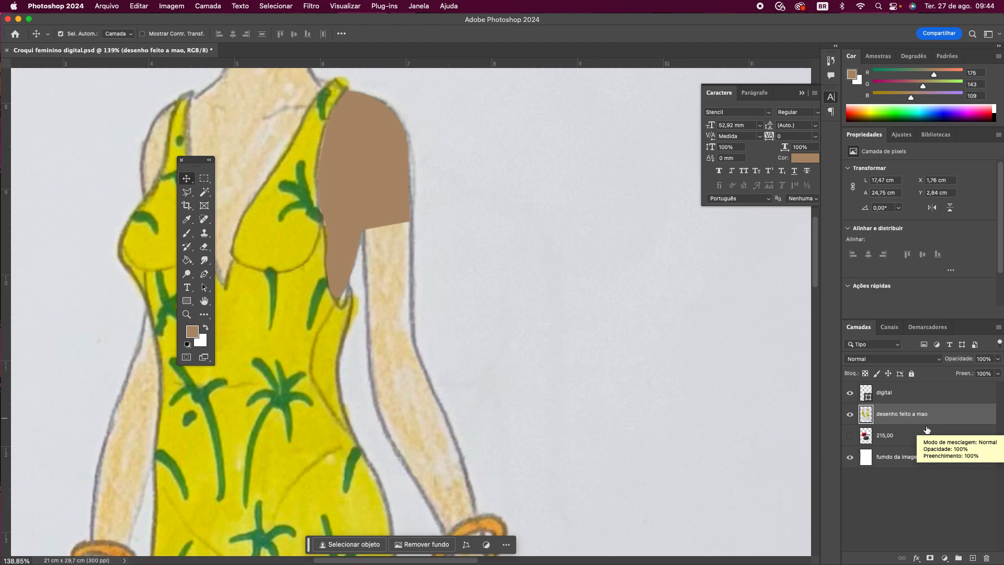
# - With the "digital" layer selected, trace the inner edge of the arm with the Pen tool from the armpit down to the forearm
pyautogui.click(904, 398)
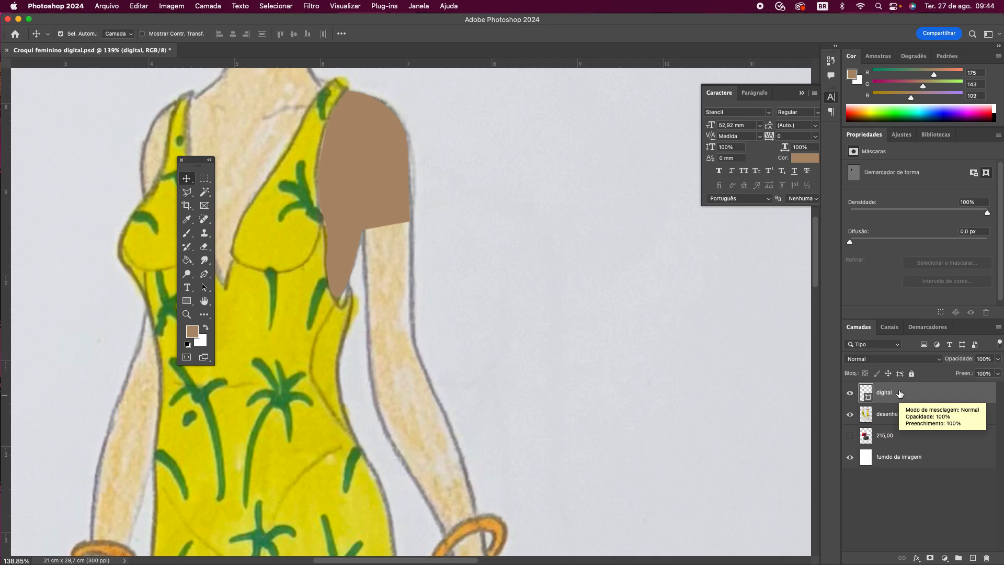
pyautogui.click(203, 275)
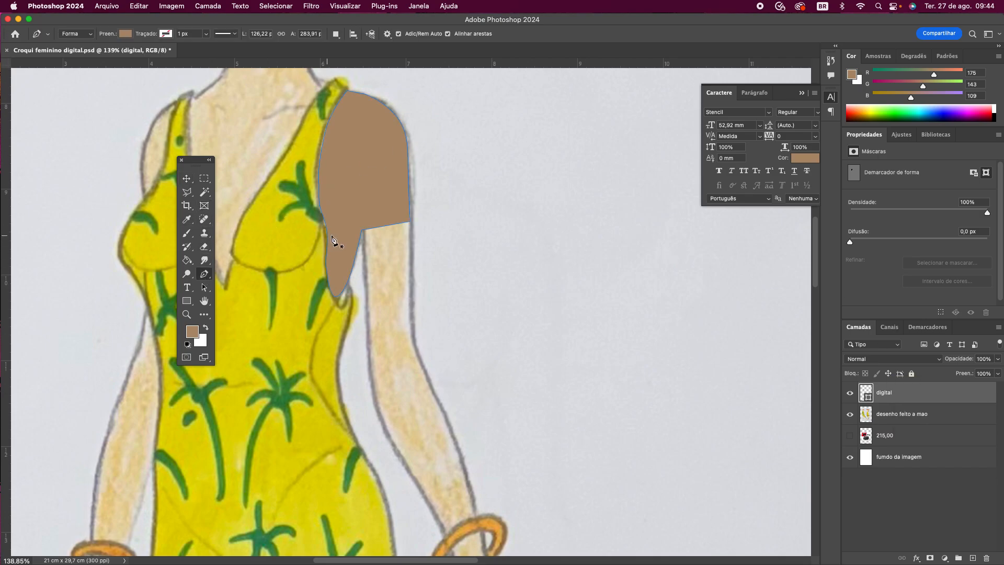
pyautogui.click(362, 228)
pyautogui.click(364, 285)
pyautogui.moveTo(366, 294); pyautogui.dragTo(365, 297)
pyautogui.moveTo(369, 360); pyautogui.dragTo(371, 379)
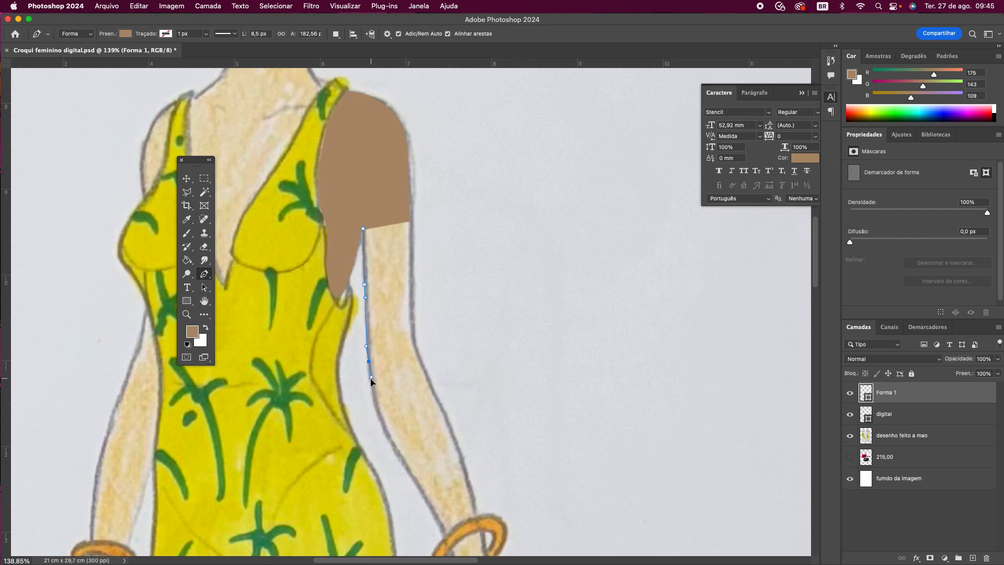
pyautogui.moveTo(391, 438); pyautogui.dragTo(401, 460)
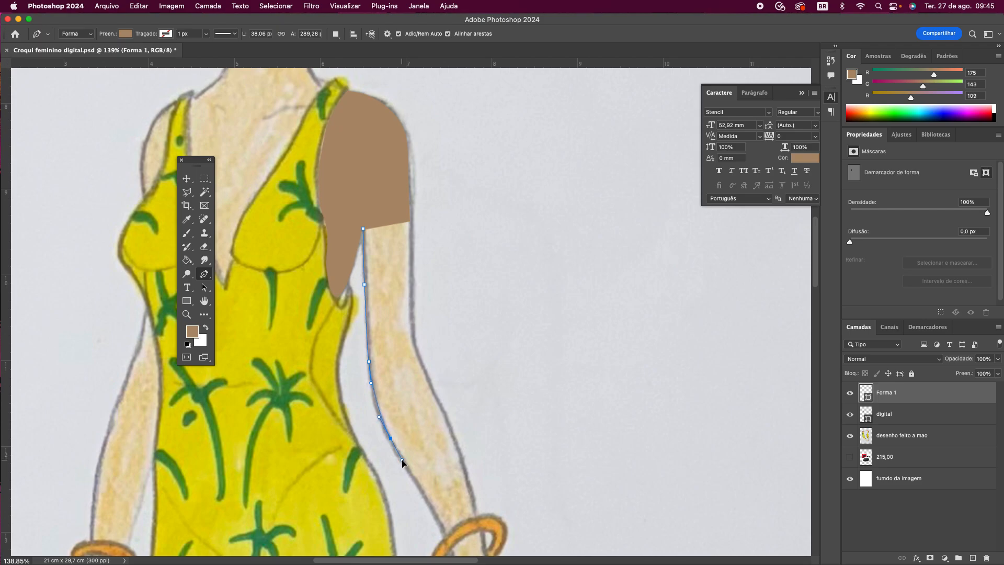
pyautogui.click(429, 506)
# - Continue the arm path down the inner forearm past the bracelet and across the wrist
pyautogui.scroll(3, 467, 500)
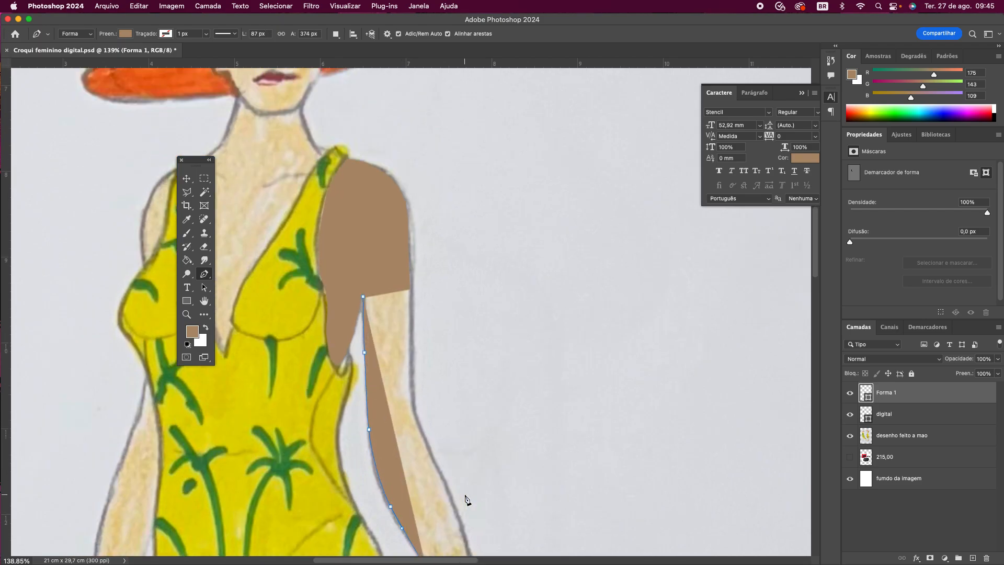
pyautogui.scroll(-7, 467, 500)
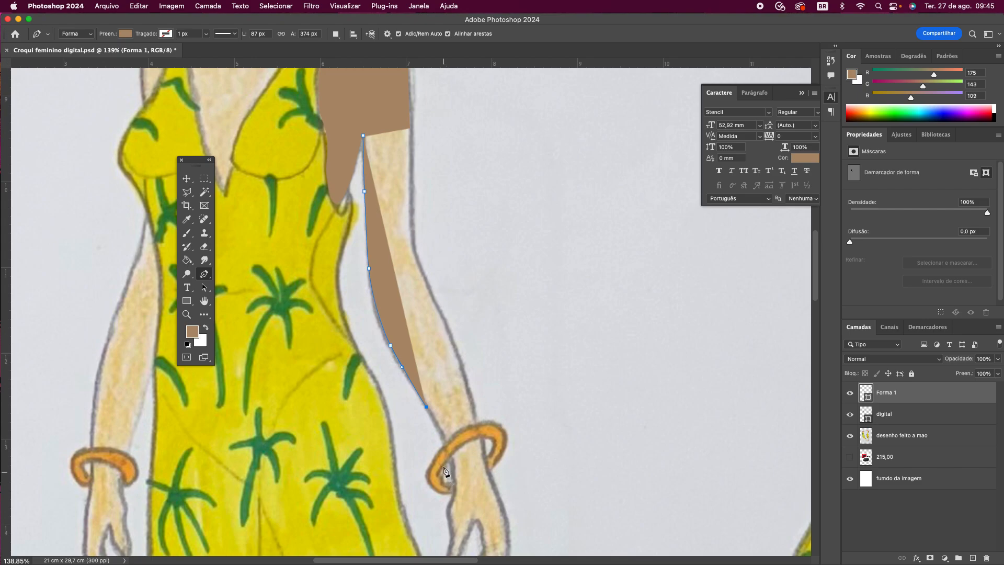
pyautogui.click(451, 463)
pyautogui.click(454, 474)
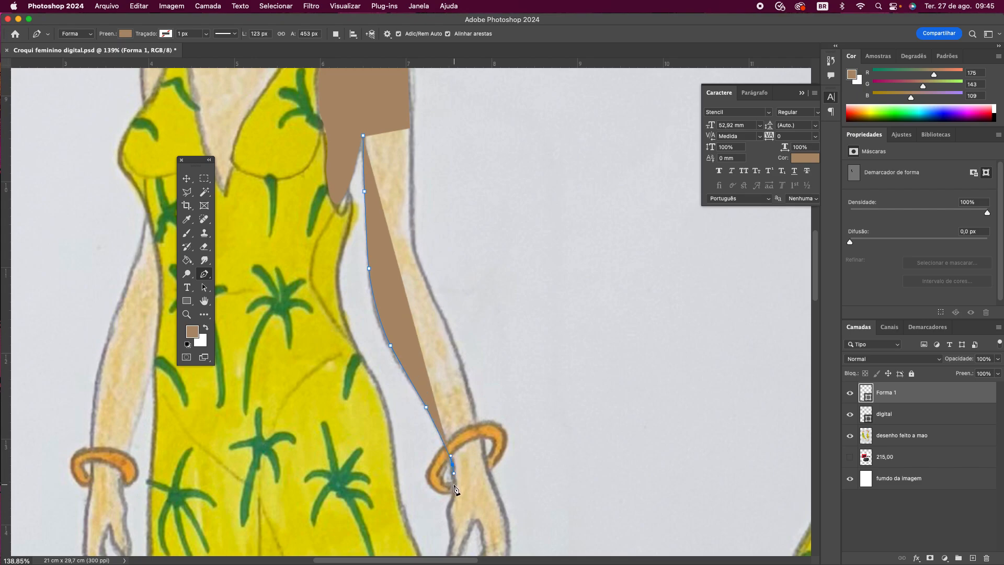
pyautogui.click(454, 487)
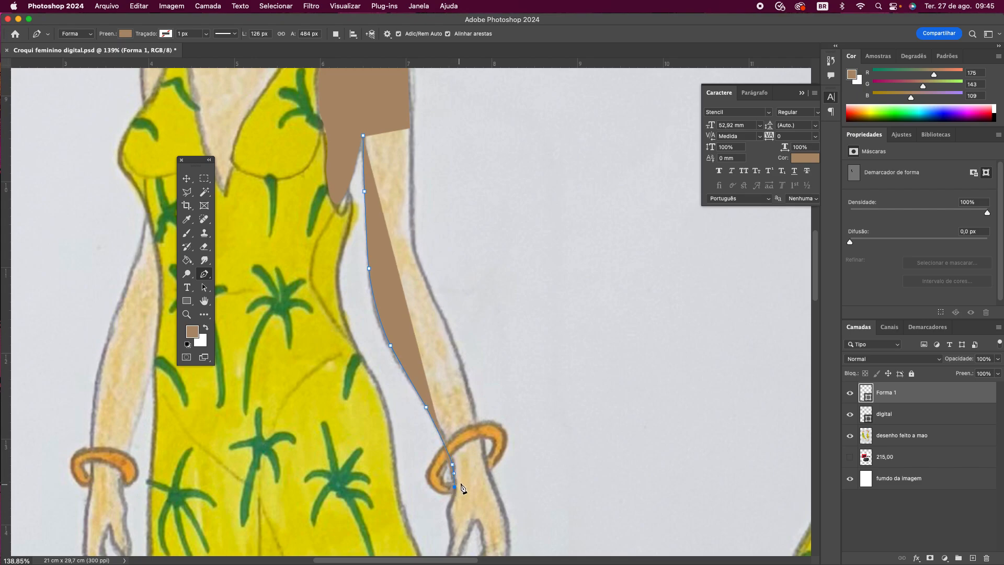
pyautogui.click(488, 475)
# - Trace the arm's outer edge from the wrist up to the shoulder shape, close the path at the armpit and deselect it
pyautogui.moveTo(462, 370); pyautogui.dragTo(455, 346)
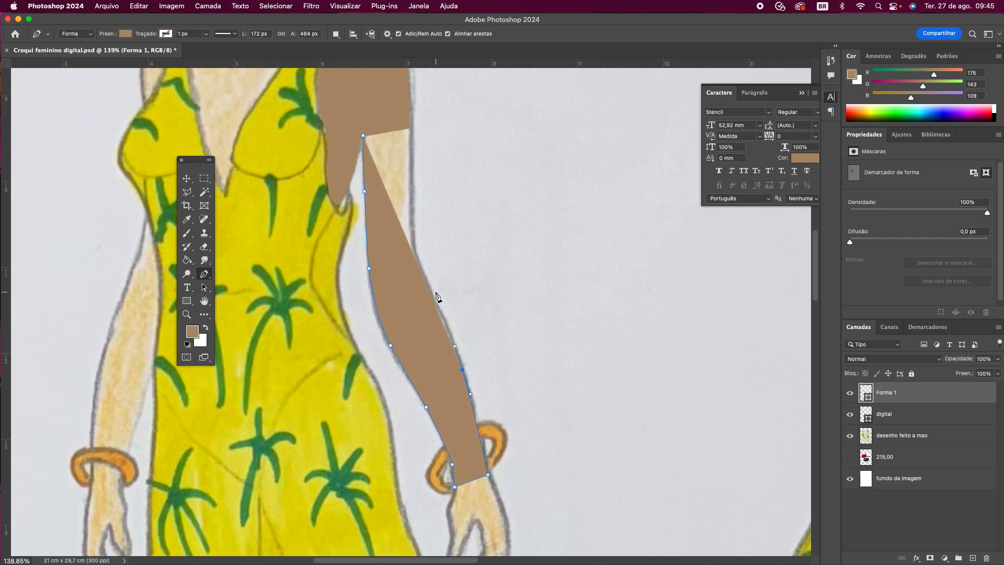
pyautogui.moveTo(427, 284); pyautogui.dragTo(428, 285)
pyautogui.moveTo(413, 228); pyautogui.dragTo(412, 176)
pyautogui.click(410, 127)
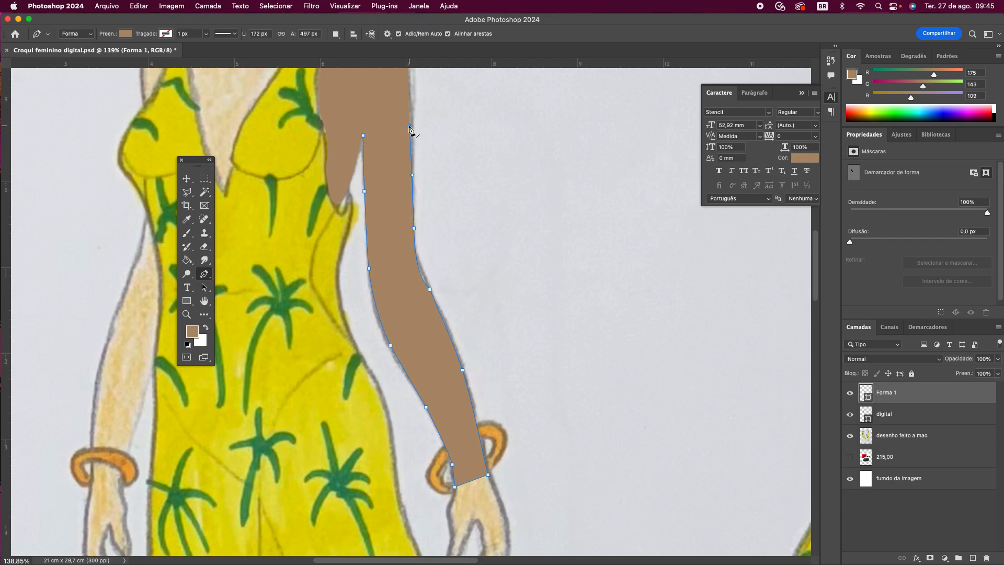
pyautogui.click(363, 136)
pyautogui.click(187, 178)
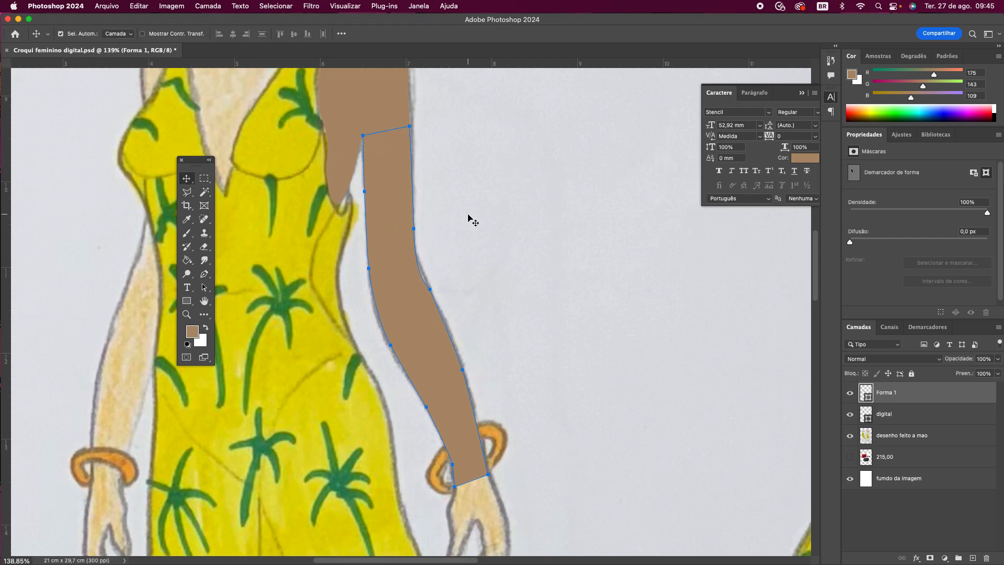
pyautogui.click(494, 218)
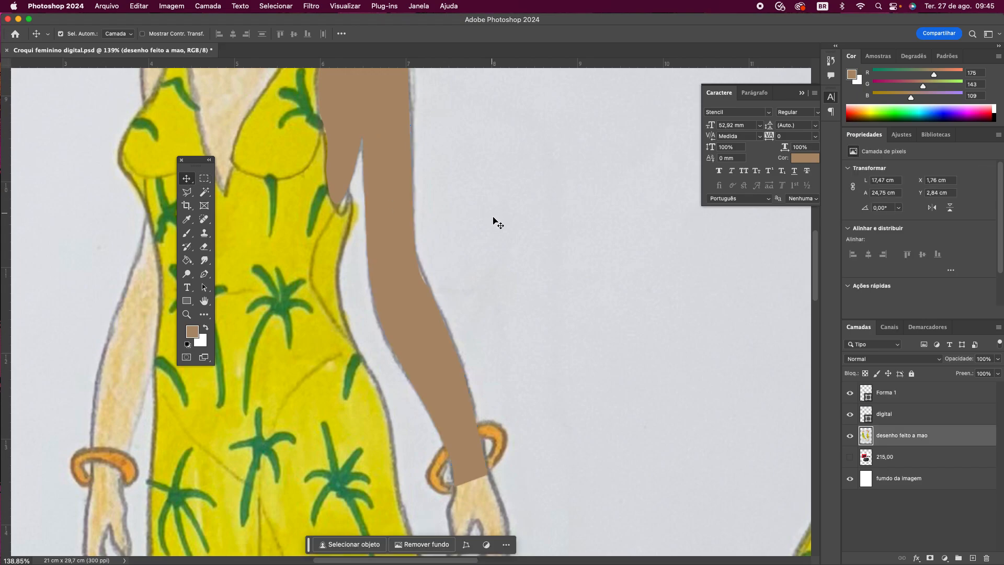
# - Select and toggle the "digital" and "Forma 1" layers in turn to examine which part of the arm each one holds
pyautogui.click(888, 415)
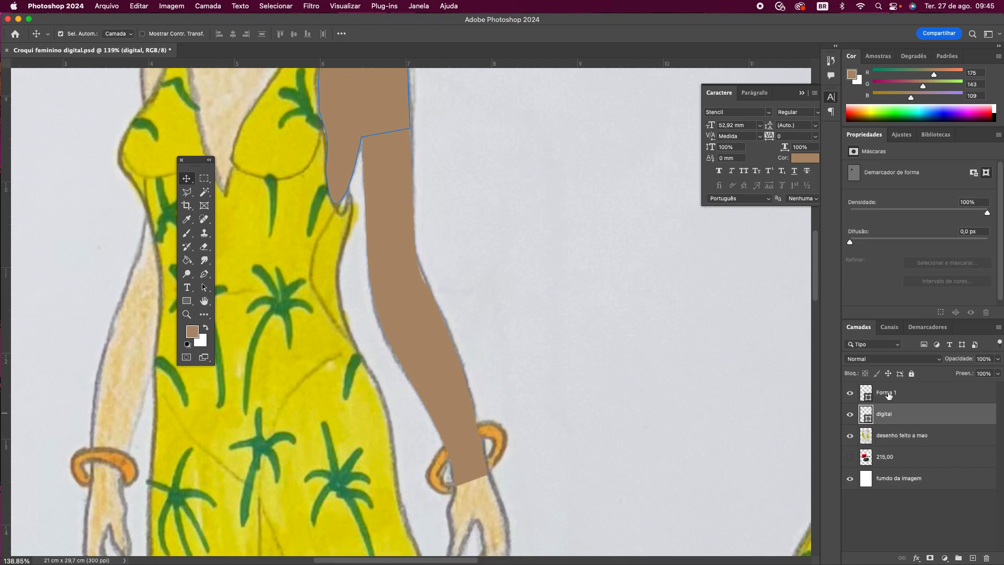
pyautogui.click(888, 395)
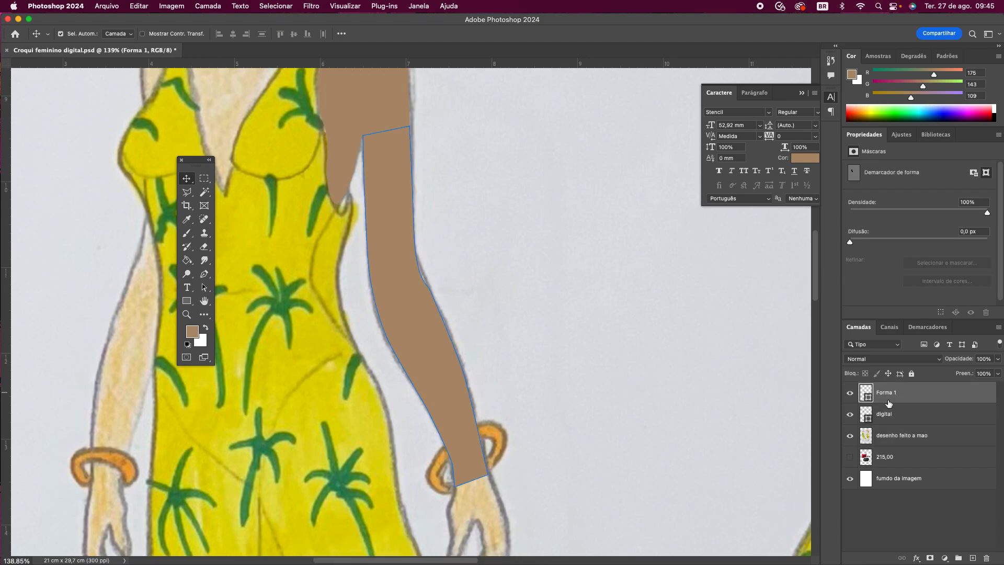
pyautogui.click(889, 411)
pyautogui.click(890, 397)
pyautogui.keyDown('shift'); pyautogui.click(892, 416); pyautogui.keyUp('shift')
pyautogui.click(890, 414)
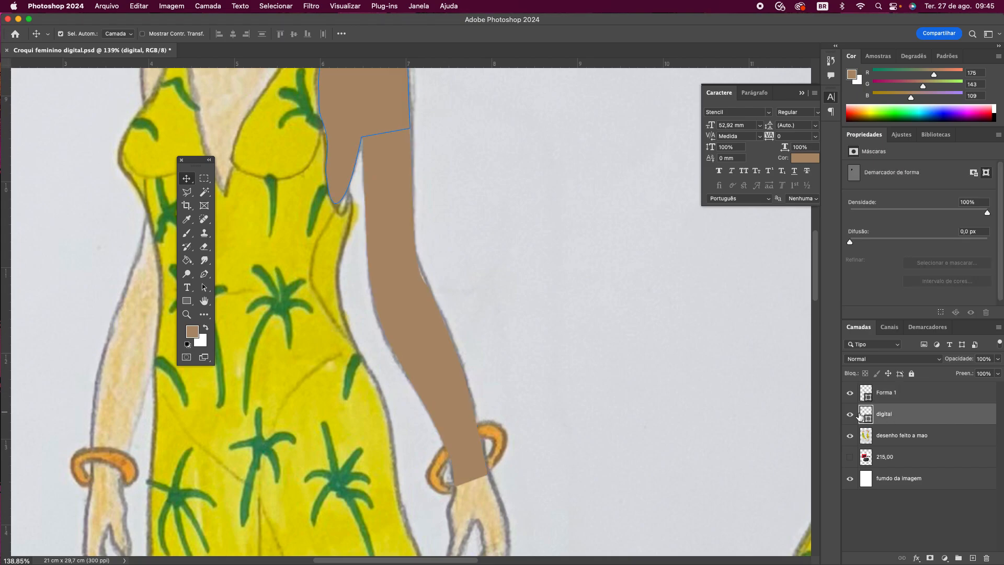
pyautogui.click(850, 414)
pyautogui.click(850, 414)
pyautogui.click(850, 394)
pyautogui.click(851, 397)
# - Merge the "Forma 1" and "digital" layers into one shape layer and check the merged arm by toggling its visibility
pyautogui.click(904, 398)
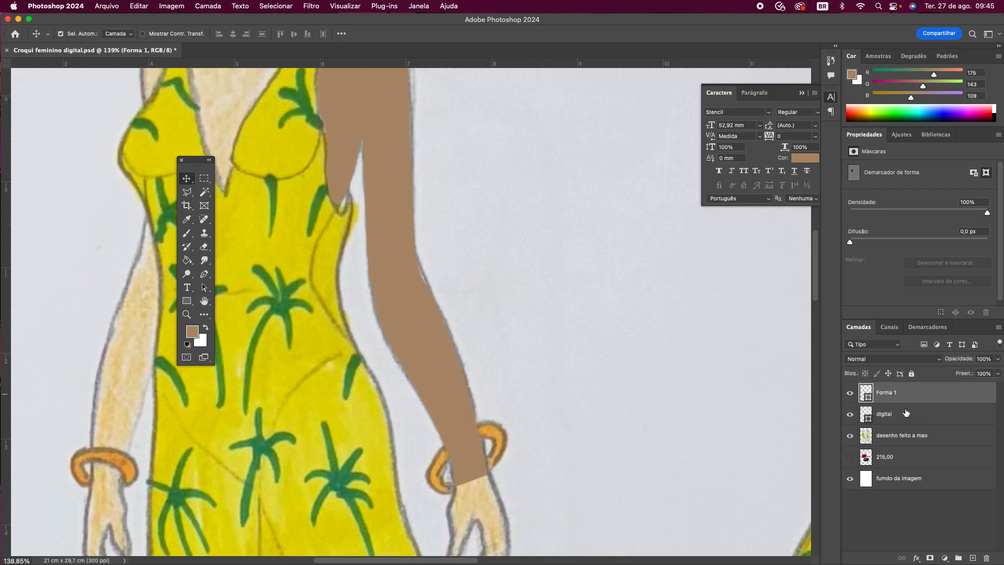
pyautogui.keyDown('shift'); pyautogui.click(906, 413); pyautogui.keyUp('shift')
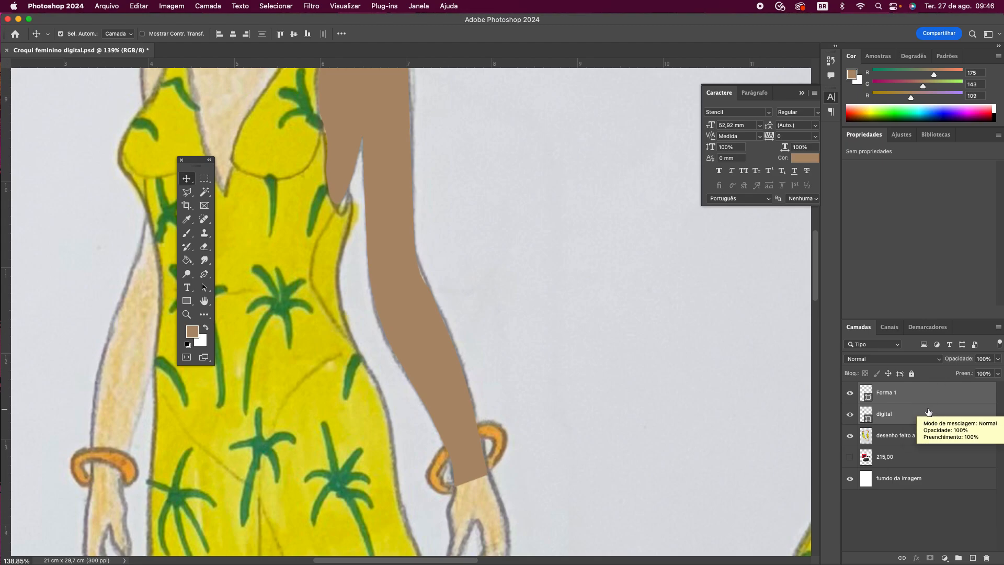
pyautogui.press('super+e')
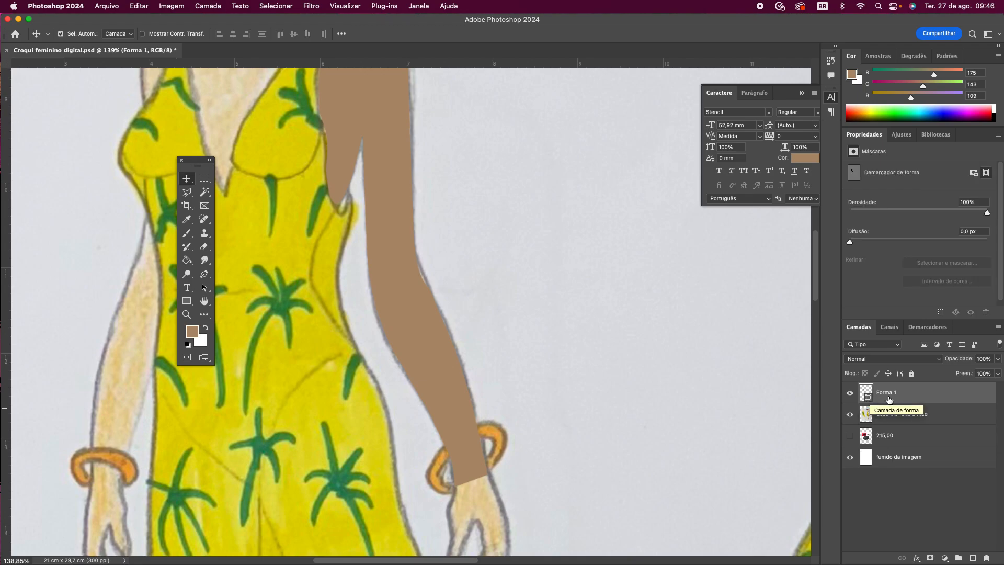
pyautogui.click(850, 394)
pyautogui.click(850, 394)
pyautogui.click(850, 394)
pyautogui.click(850, 394)
# - Start a Pen shape at the inner wrist and trace down around the thumb and up through the gap beside it
pyautogui.moveTo(818, 280); pyautogui.dragTo(823, 312)
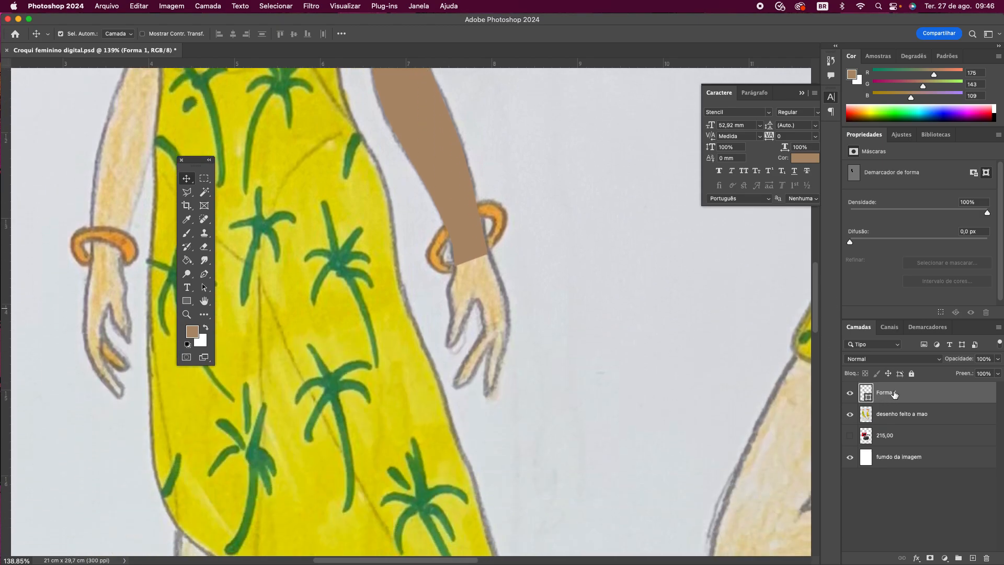
pyautogui.click(186, 314)
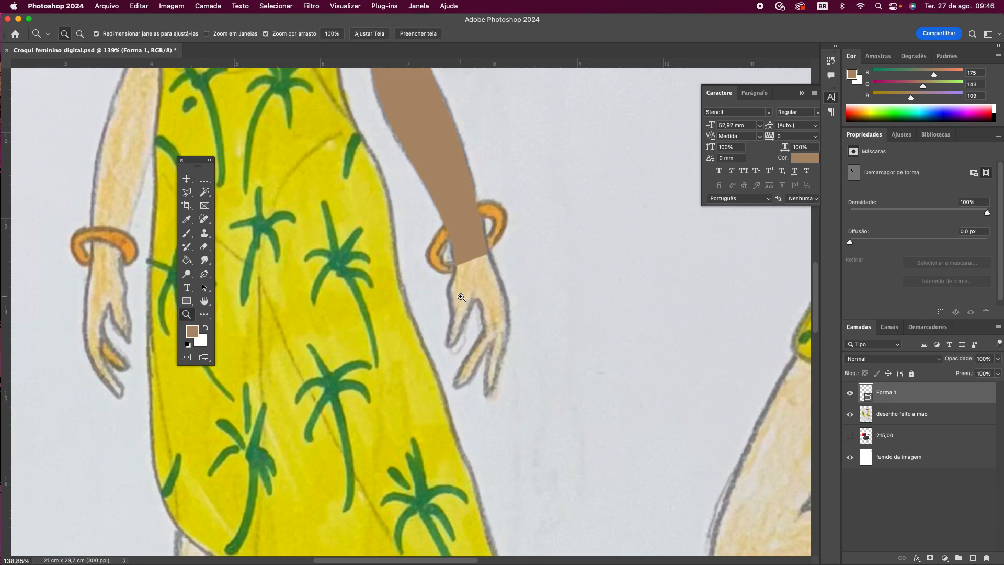
pyautogui.moveTo(518, 293); pyautogui.dragTo(556, 329)
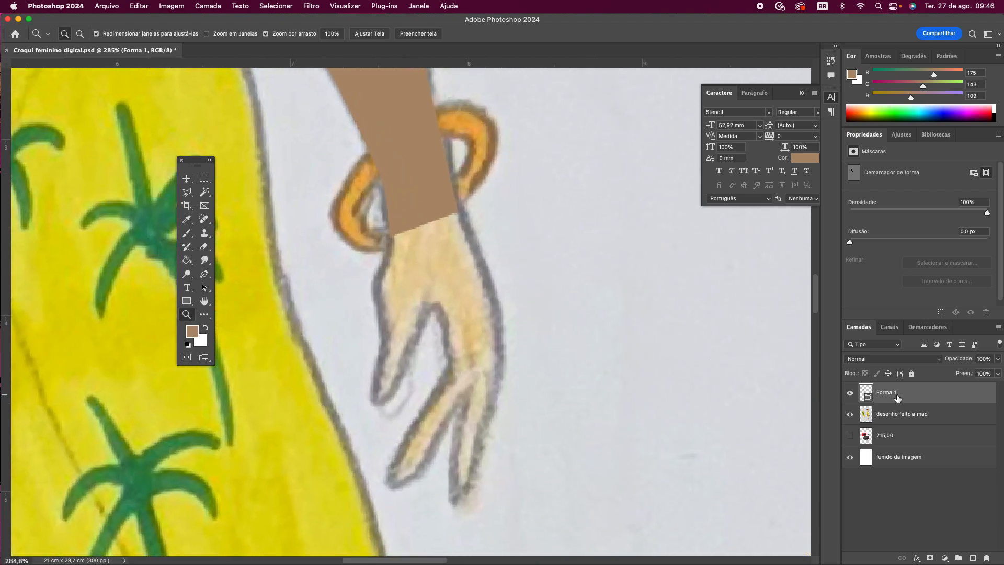
pyautogui.click(204, 274)
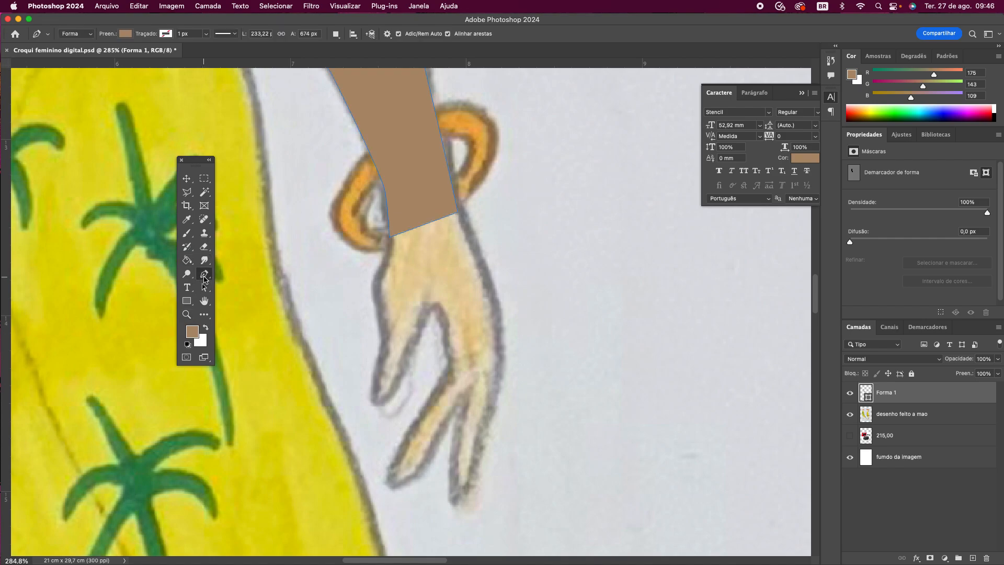
pyautogui.click(389, 233)
pyautogui.click(388, 255)
pyautogui.moveTo(388, 255); pyautogui.dragTo(440, 312)
pyautogui.click(424, 319)
pyautogui.click(444, 342)
pyautogui.moveTo(445, 360); pyautogui.dragTo(445, 367)
pyautogui.click(434, 384)
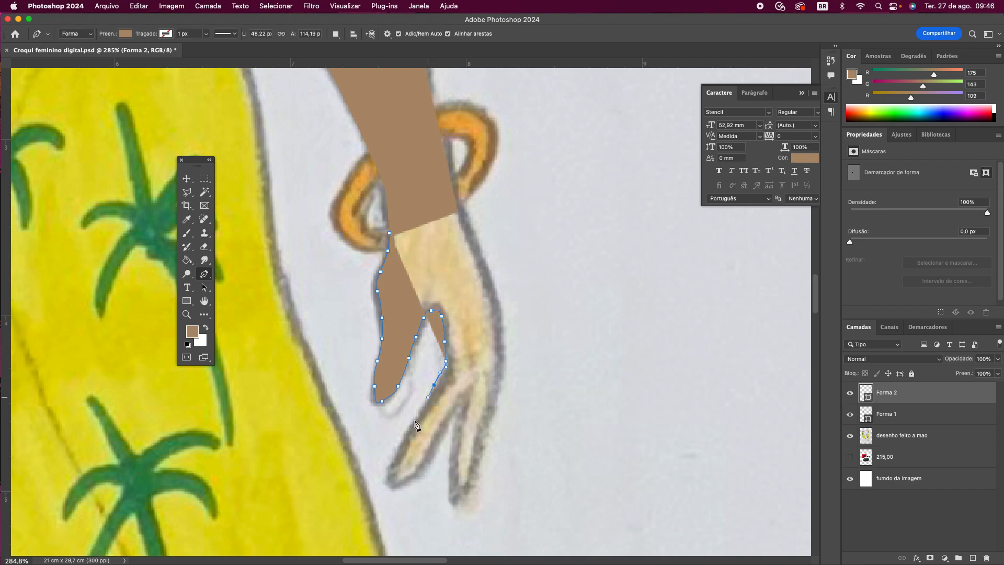
# - Continue the hand path down the middle finger, around its tip and back up to the gap between the fingers
pyautogui.moveTo(414, 423); pyautogui.dragTo(408, 432)
pyautogui.click(398, 450)
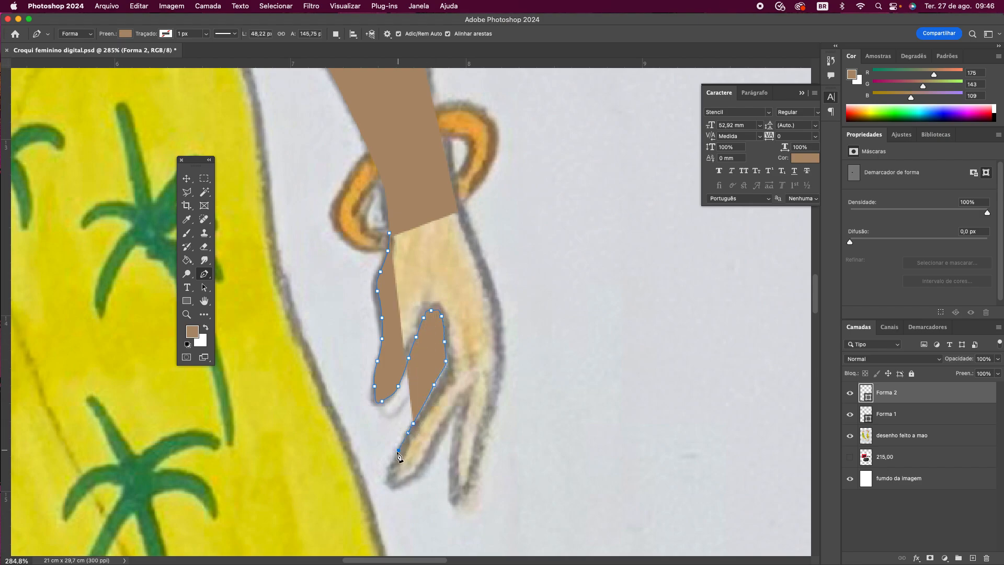
pyautogui.click(391, 466)
pyautogui.click(389, 473)
pyautogui.moveTo(388, 482); pyautogui.dragTo(425, 456)
pyautogui.click(406, 483)
pyautogui.click(435, 442)
pyautogui.click(446, 420)
pyautogui.moveTo(453, 406); pyautogui.dragTo(464, 403)
# - Trace the outermost finger down its inner edge, around the fingertip and partway up its outer edge
pyautogui.click(460, 395)
pyautogui.click(457, 419)
pyautogui.click(453, 440)
pyautogui.click(451, 460)
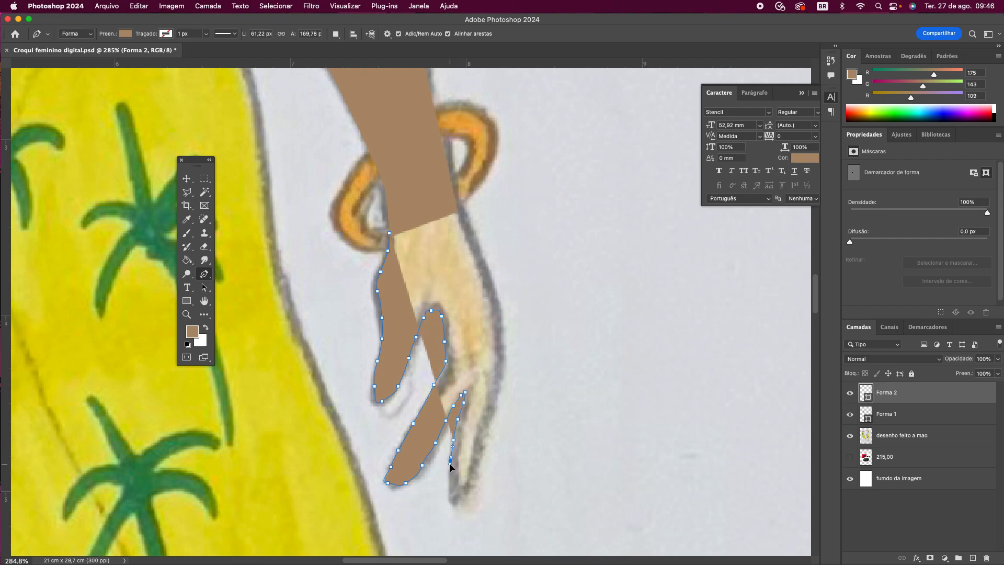
pyautogui.click(450, 486)
pyautogui.click(449, 494)
pyautogui.click(456, 499)
pyautogui.moveTo(468, 487); pyautogui.dragTo(478, 448)
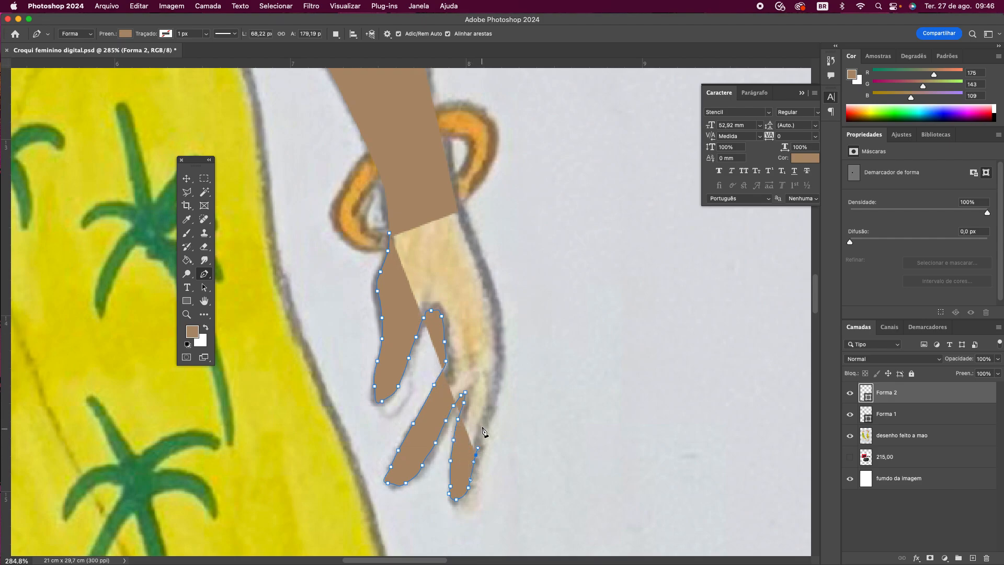
# - Trace the outer edge of the hand up to the wrist, close the path at its starting point and deselect the shape
pyautogui.click(482, 415)
pyautogui.moveTo(495, 369); pyautogui.dragTo(499, 359)
pyautogui.moveTo(503, 317)
pyautogui.mouseDown()
pyautogui.moveTo(503, 325)
pyautogui.moveTo(499, 303)
pyautogui.mouseUp()
pyautogui.click(476, 250)
pyautogui.click(471, 241)
pyautogui.click(462, 223)
pyautogui.click(458, 211)
pyautogui.click(389, 232)
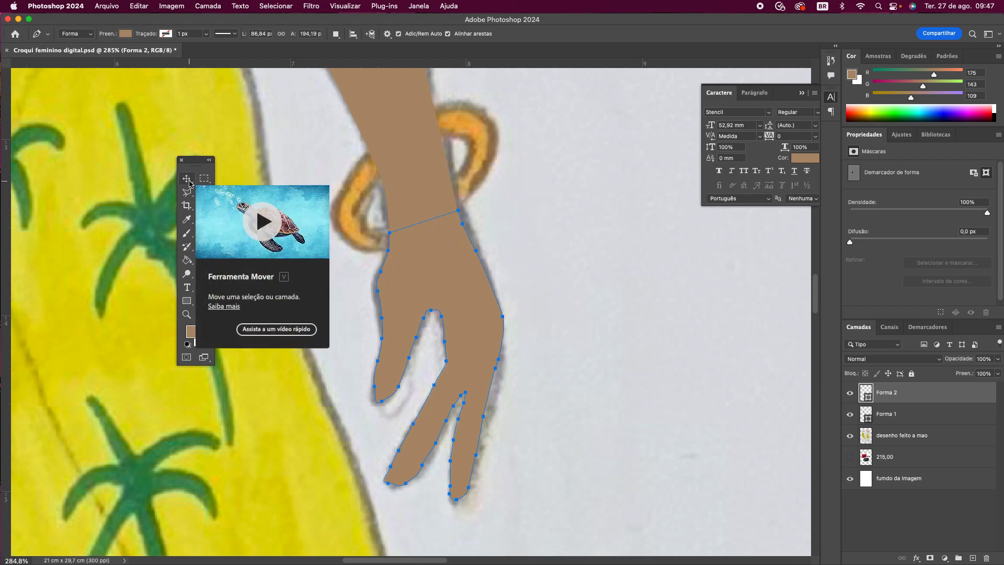
pyautogui.click(189, 181)
pyautogui.click(549, 264)
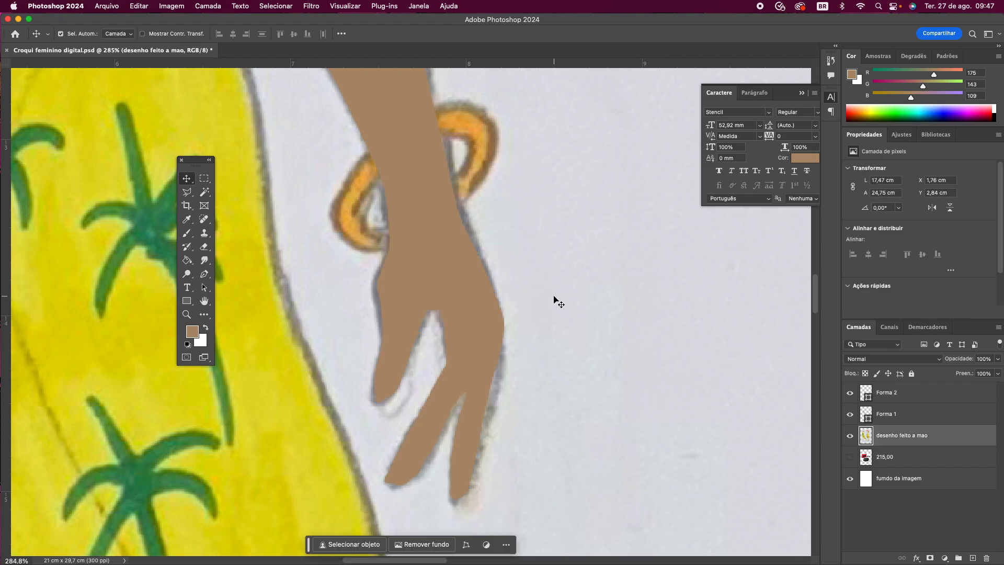
# - Merge the "Forma 1" arm layer and the "Forma 2" hand layer into one shape layer
pyautogui.click(896, 419)
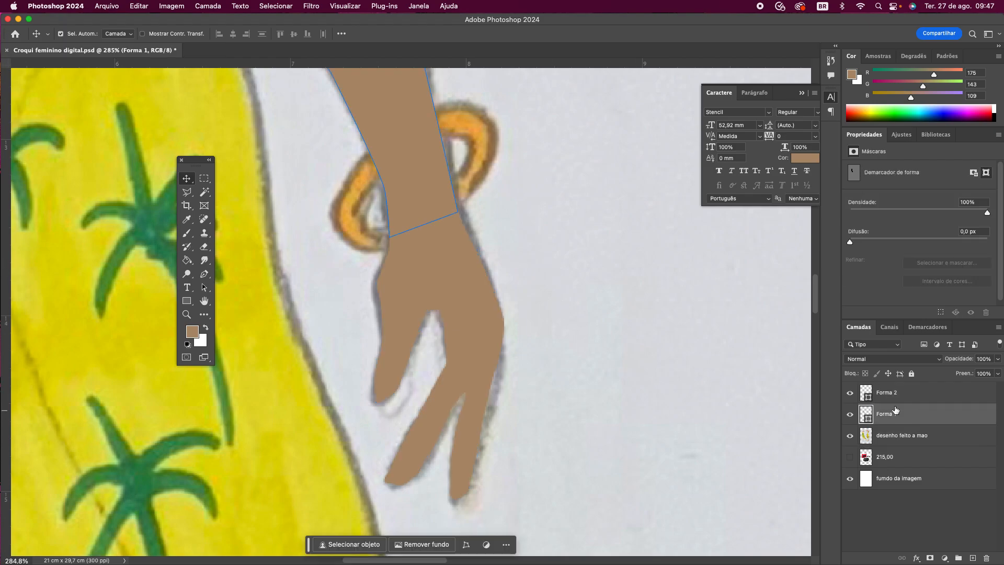
pyautogui.click(894, 401)
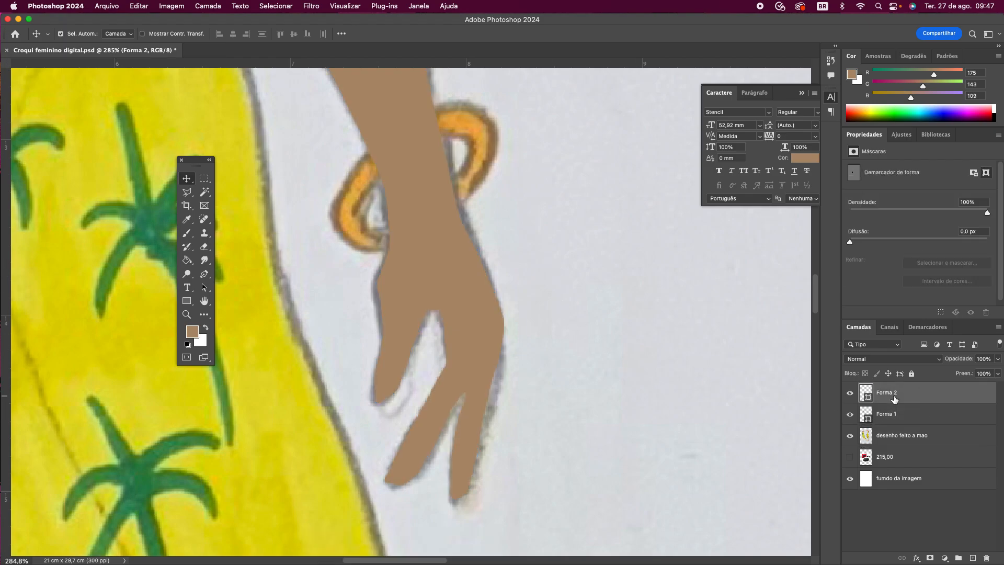
pyautogui.keyDown('shift'); pyautogui.click(895, 414); pyautogui.keyUp('shift')
pyautogui.press('super+e')
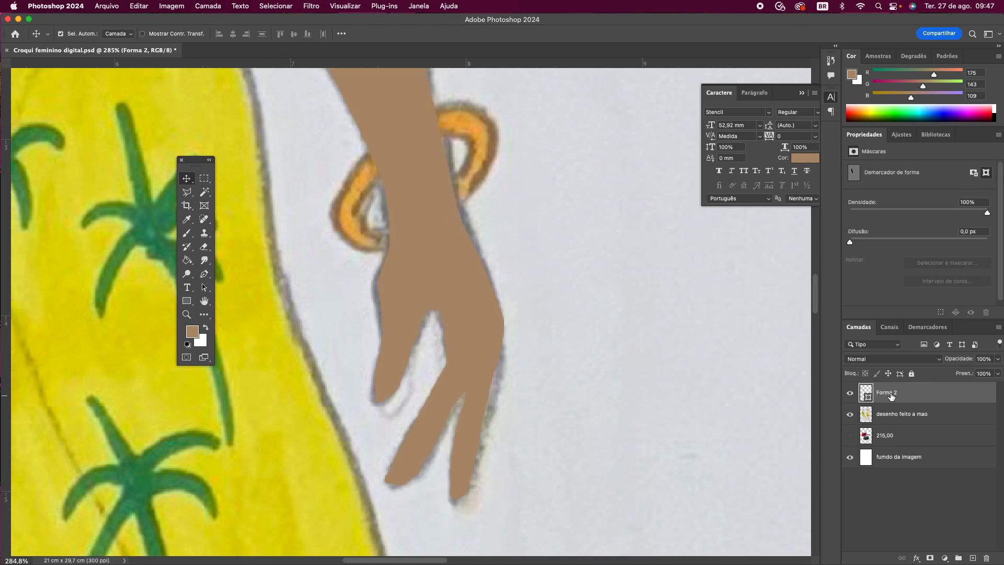
# - Toggle the visibility of the "Forma 2" and "desenho feito a mao" layers to compare the digital arm with the sketch
pyautogui.press('super+minus')
pyautogui.press('super+minus')
pyautogui.press('super+minus')
pyautogui.press('super+minus')
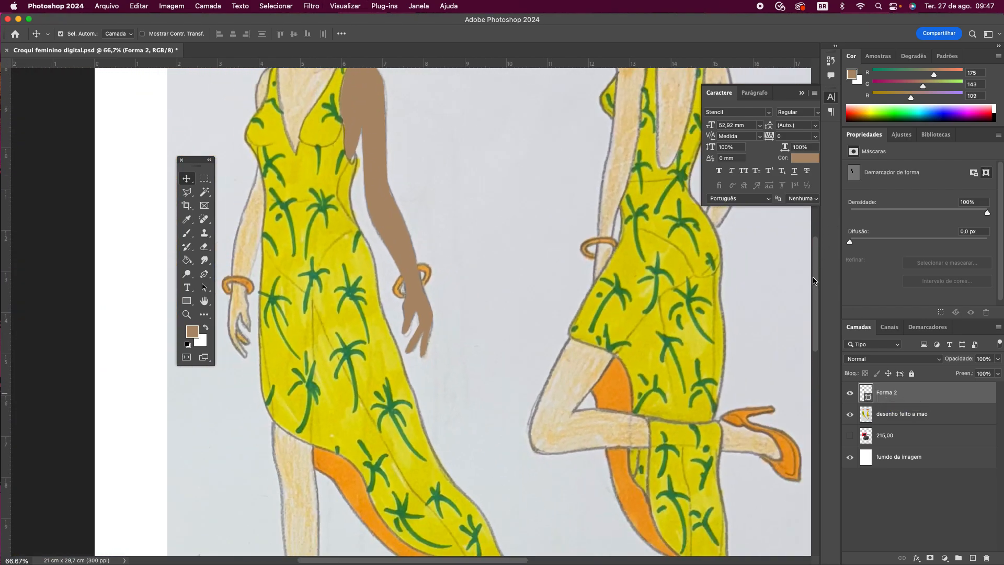
pyautogui.moveTo(814, 288); pyautogui.dragTo(776, 271)
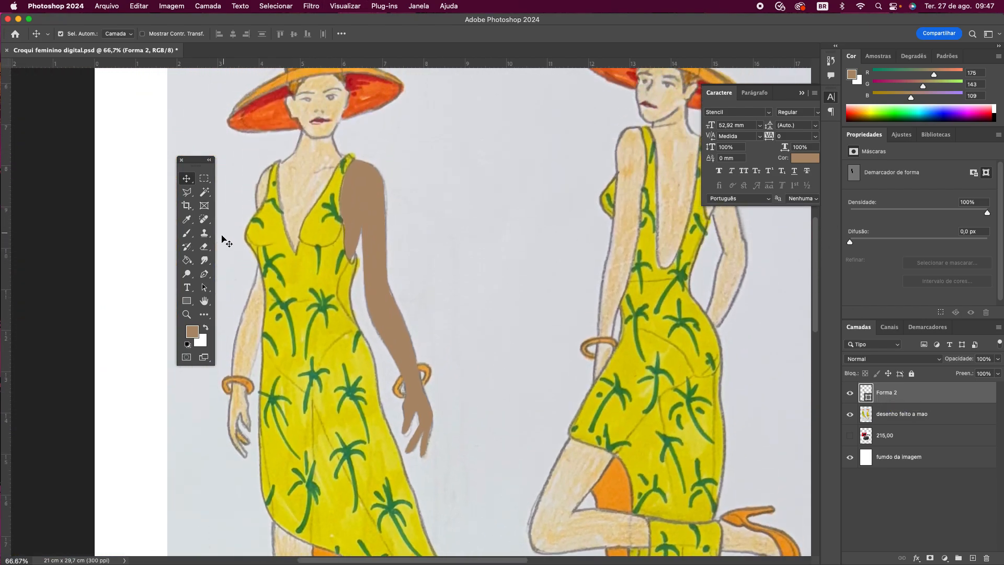
pyautogui.click(850, 393)
pyautogui.click(850, 393)
pyautogui.click(851, 414)
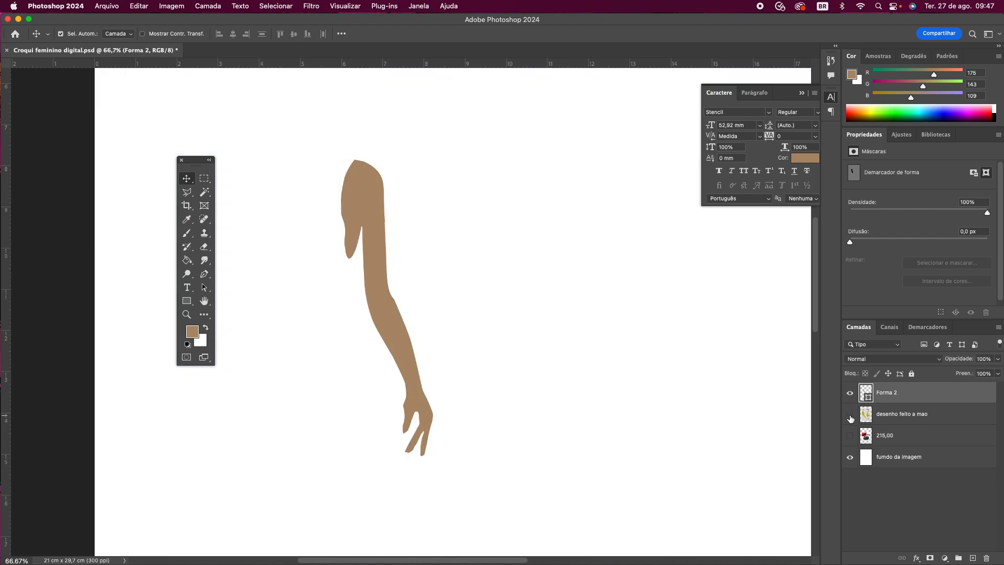
pyautogui.click(850, 414)
pyautogui.click(850, 393)
pyautogui.click(850, 393)
pyautogui.click(850, 393)
pyautogui.click(850, 393)
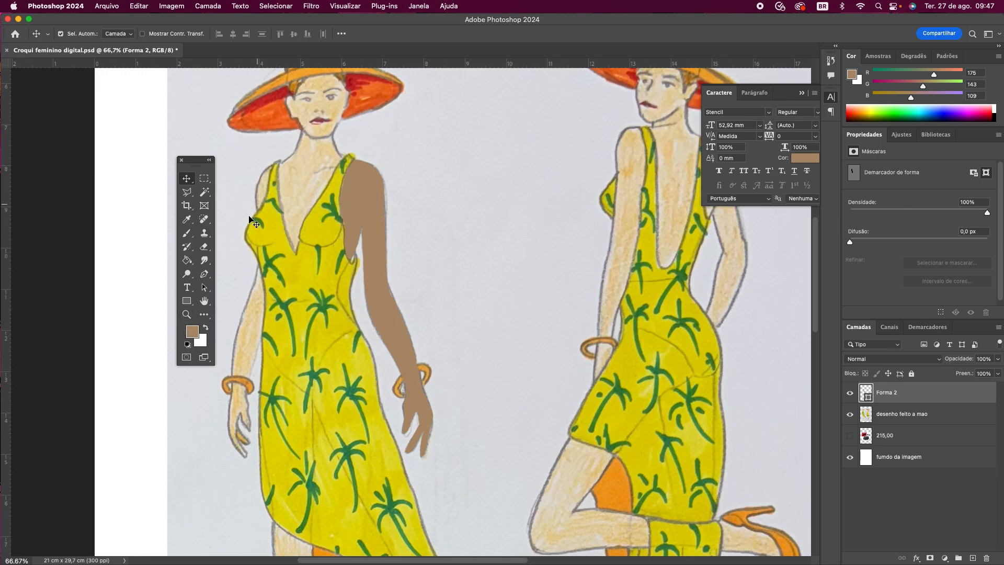
pyautogui.click(187, 314)
pyautogui.moveTo(261, 134); pyautogui.dragTo(301, 202)
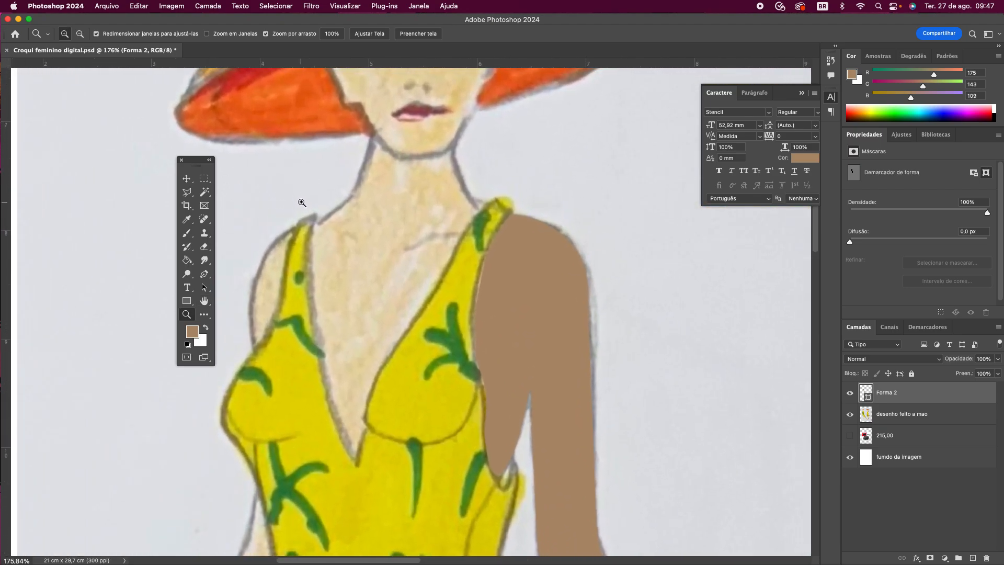
pyautogui.press('super+minus')
pyautogui.press('super+minus')
pyautogui.press('super+minus')
pyautogui.press('super+minus')
pyautogui.press('super+minus')
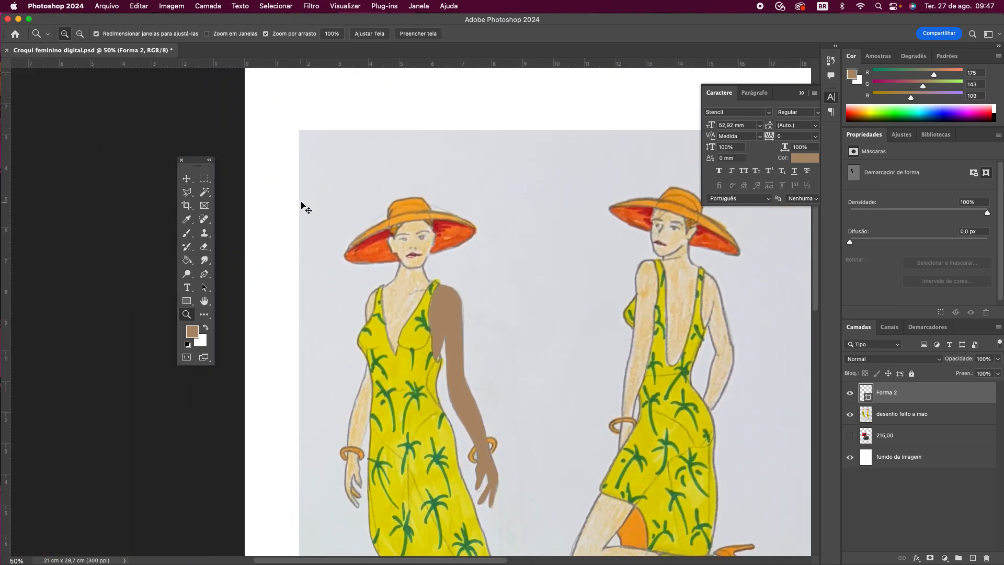
pyautogui.press('super+minus')
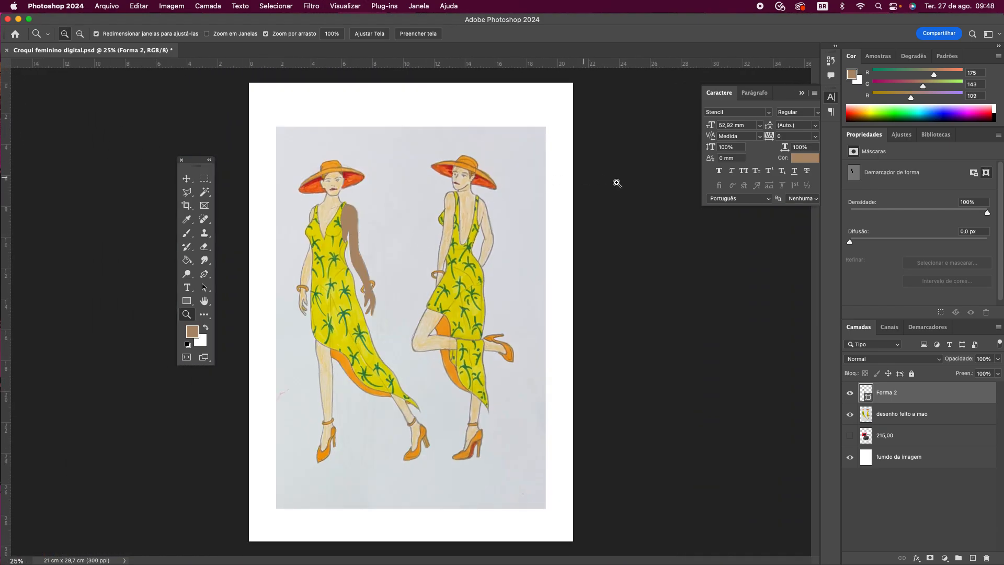
# - Show the "215,00" layer, bring it to the top of the layer stack and move the tablet picture slightly upward
pyautogui.click(850, 435)
pyautogui.moveTo(909, 435); pyautogui.dragTo(904, 388)
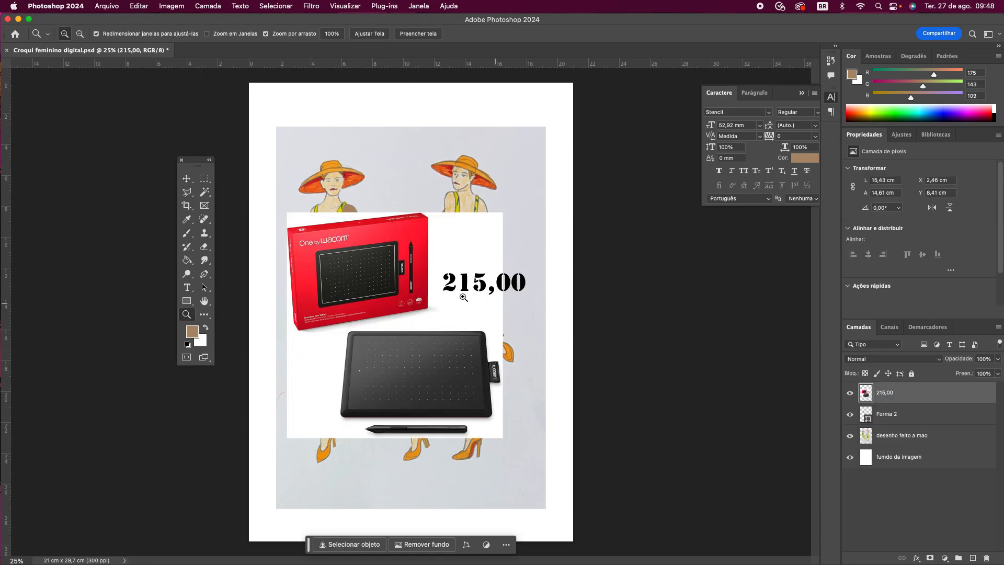
pyautogui.click(186, 179)
pyautogui.moveTo(351, 265); pyautogui.dragTo(356, 253)
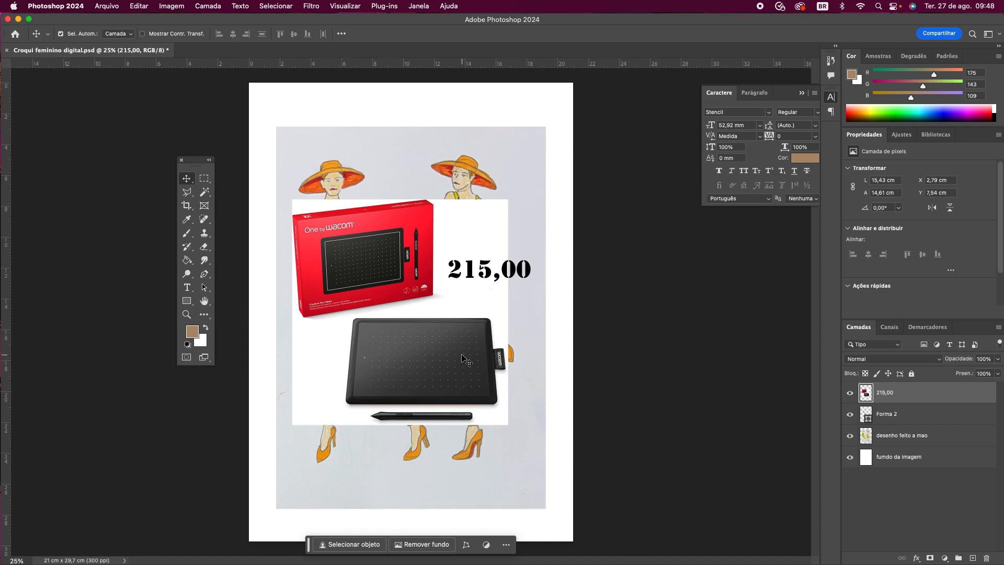
# - Hide the "215,00" layer, place it below "fumdo da imagem" and select the "Forma 2" layer again
pyautogui.click(850, 393)
pyautogui.moveTo(931, 401); pyautogui.dragTo(939, 492)
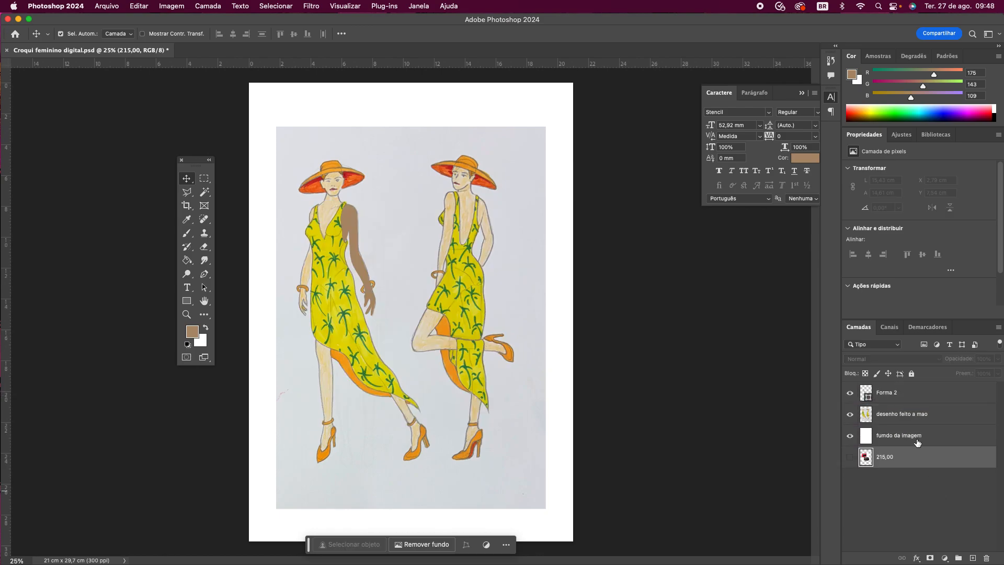
pyautogui.click(901, 396)
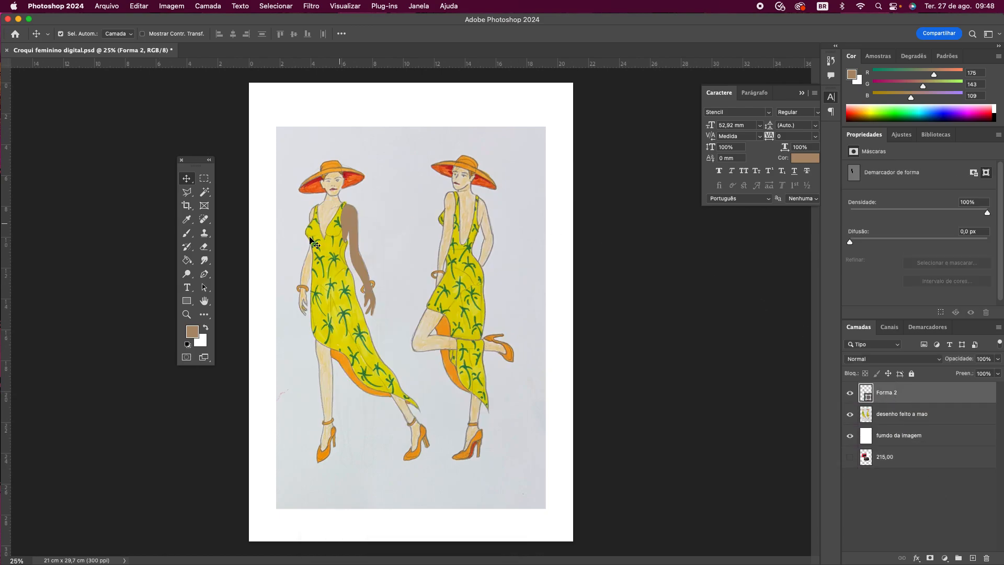
# - Switch to the Brush tool for the upper body and set the hard round brush (Redondo duro) to 130 px
pyautogui.click(187, 315)
pyautogui.moveTo(310, 193); pyautogui.dragTo(400, 305)
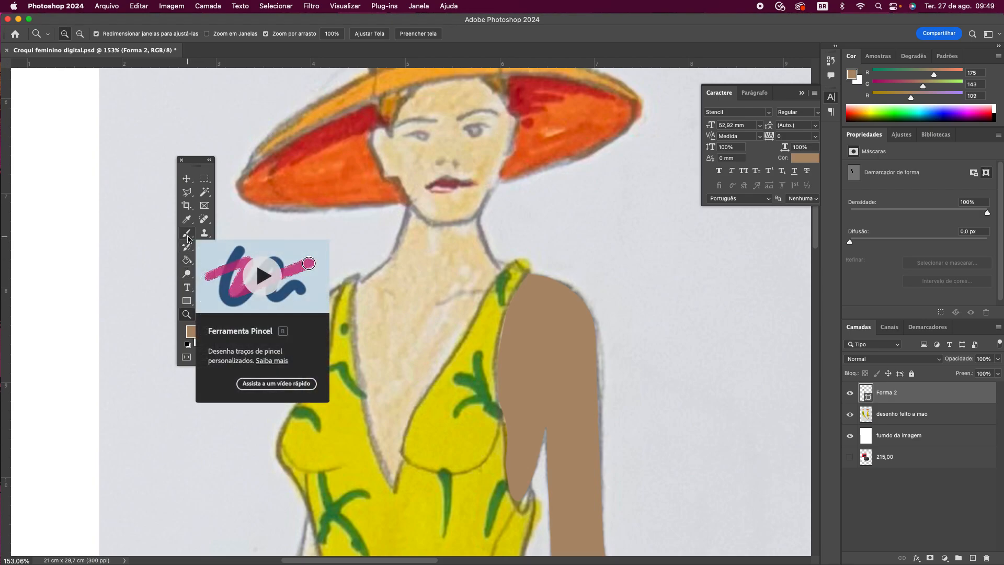
pyautogui.click(187, 235)
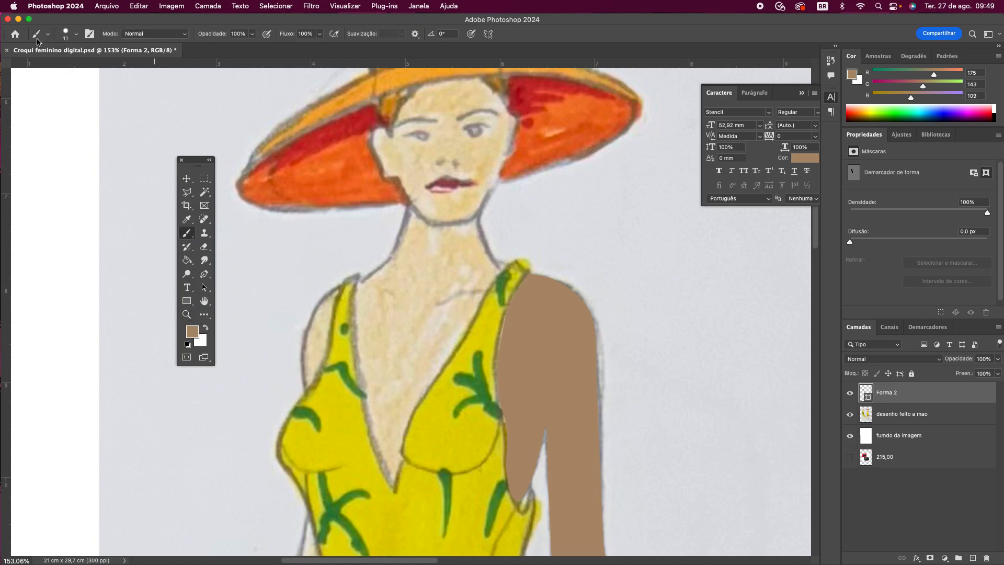
pyautogui.click(47, 36)
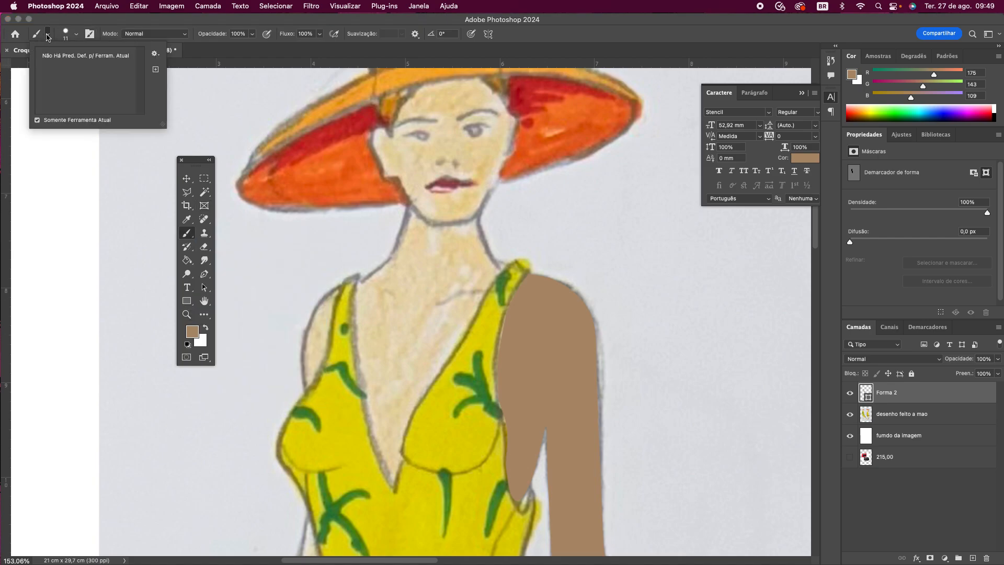
pyautogui.click(76, 36)
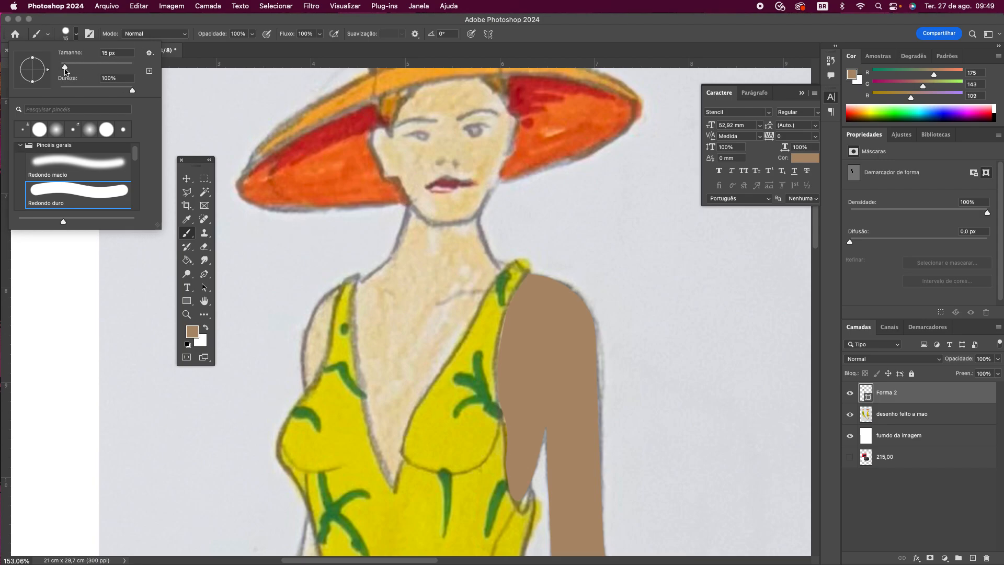
pyautogui.moveTo(64, 67); pyautogui.dragTo(101, 67)
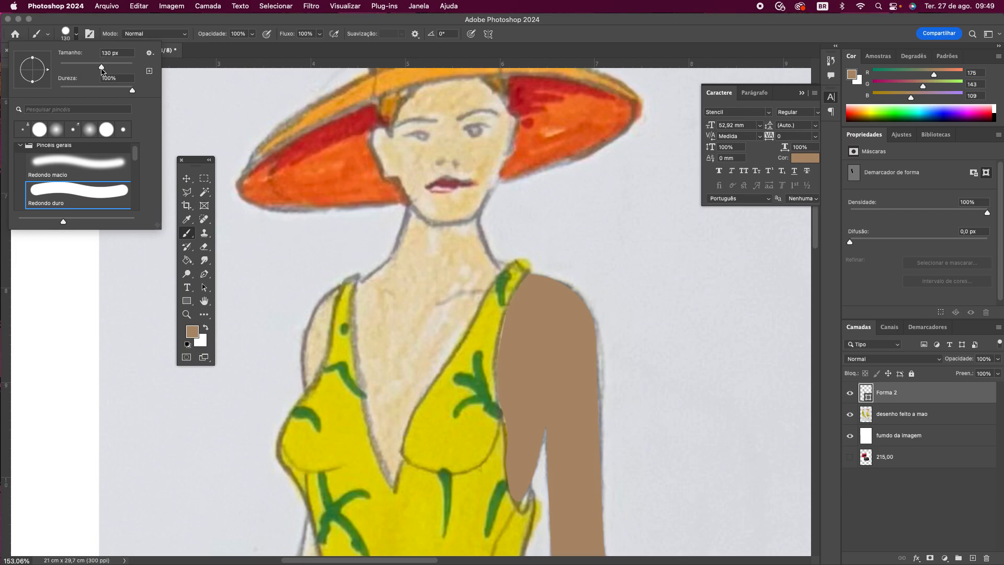
# - Rasterize the "Forma 2" shape layer for painting and move the floating tool palette away from the figure
pyautogui.click(269, 258)
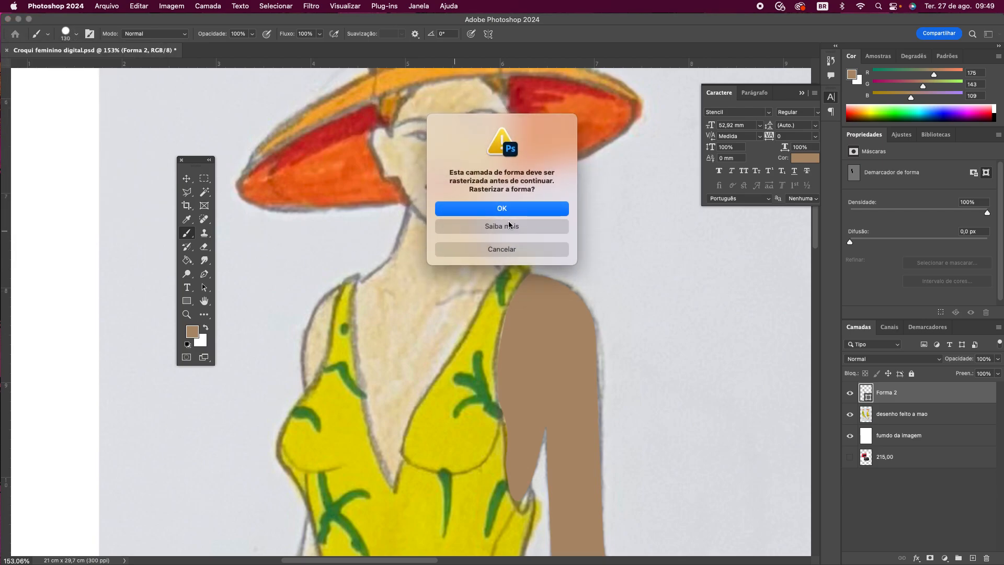
pyautogui.click(511, 208)
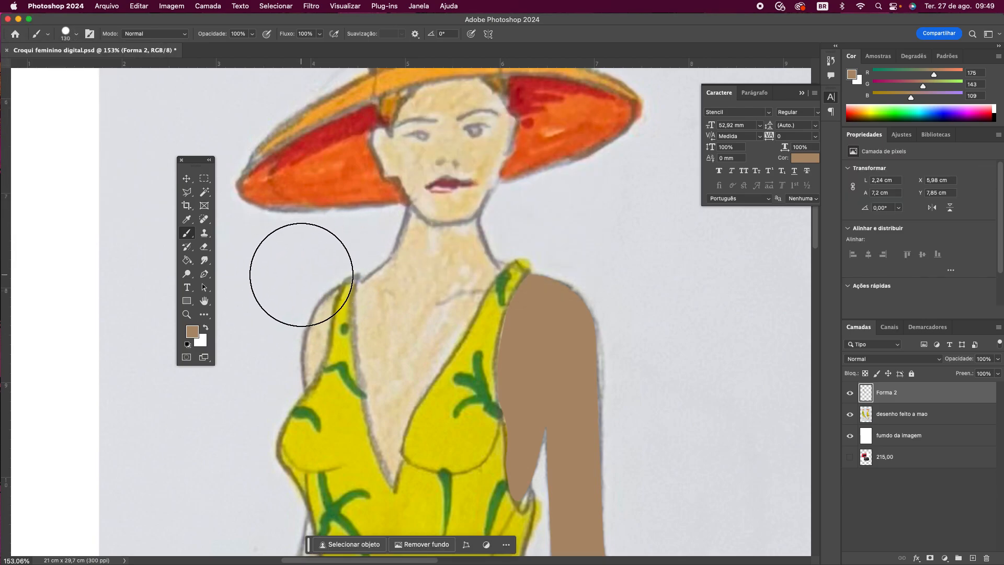
pyautogui.moveTo(198, 166); pyautogui.dragTo(111, 199)
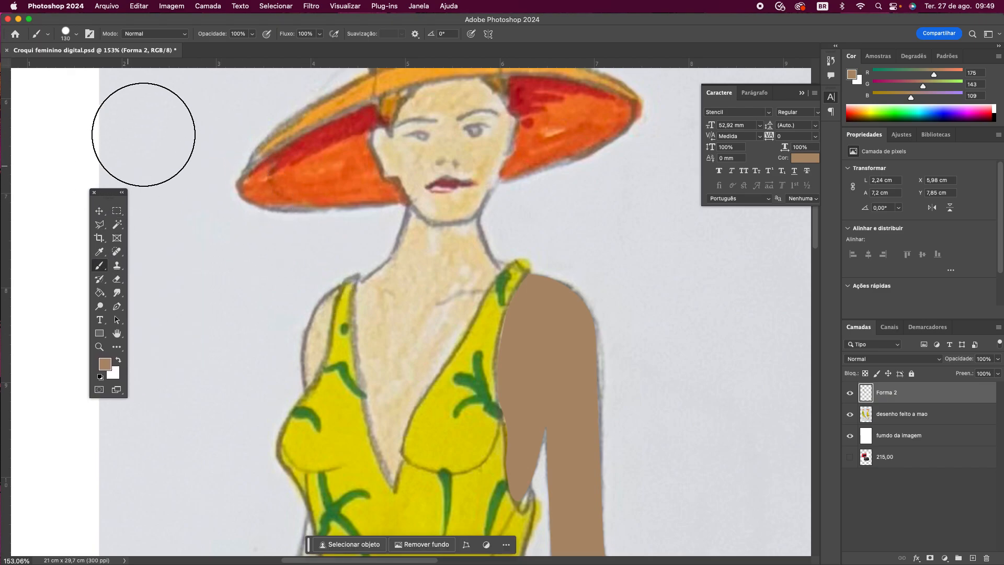
# - Set the brush size to 6 px
pyautogui.click(76, 35)
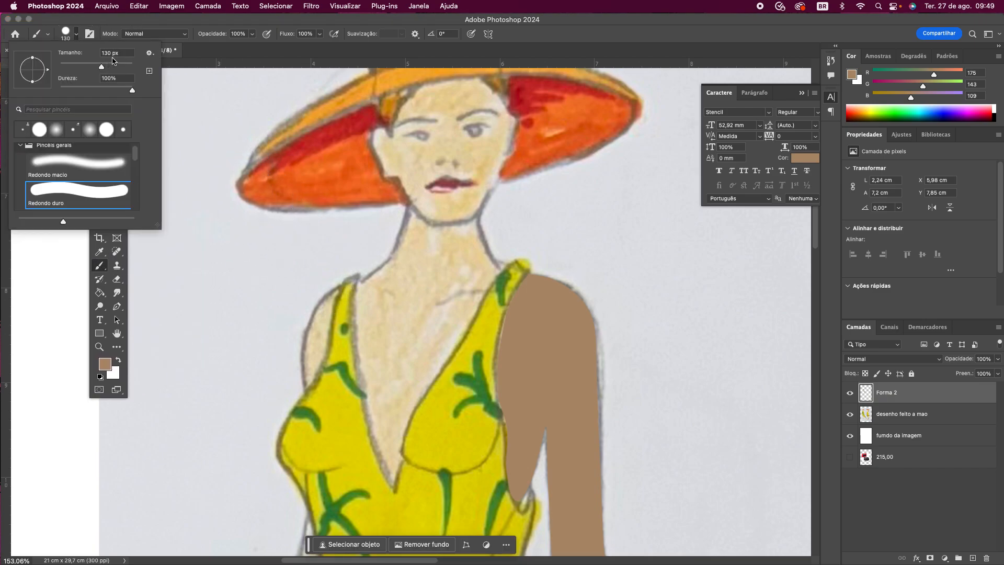
pyautogui.click(119, 53)
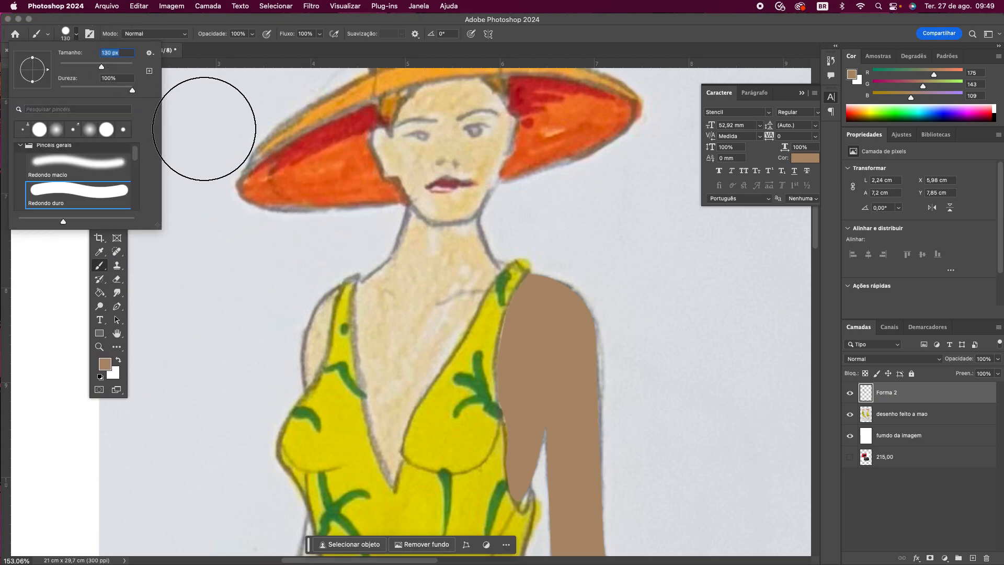
pyautogui.write('6')
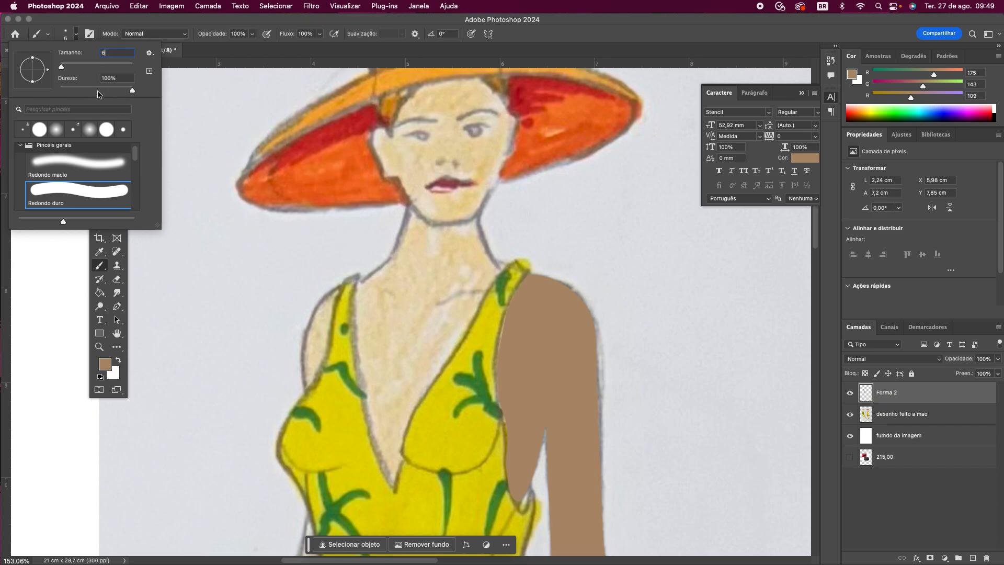
# - Try a 20 px brush at 4% hardness with a test stroke beside the figure, and undo the stroke
pyautogui.moveTo(132, 92)
pyautogui.mouseDown()
pyautogui.moveTo(63, 93)
pyautogui.moveTo(139, 98)
pyautogui.mouseUp()
pyautogui.moveTo(140, 97); pyautogui.dragTo(59, 92)
pyautogui.click(117, 53)
pyautogui.write('20')
pyautogui.moveTo(303, 253); pyautogui.dragTo(249, 296)
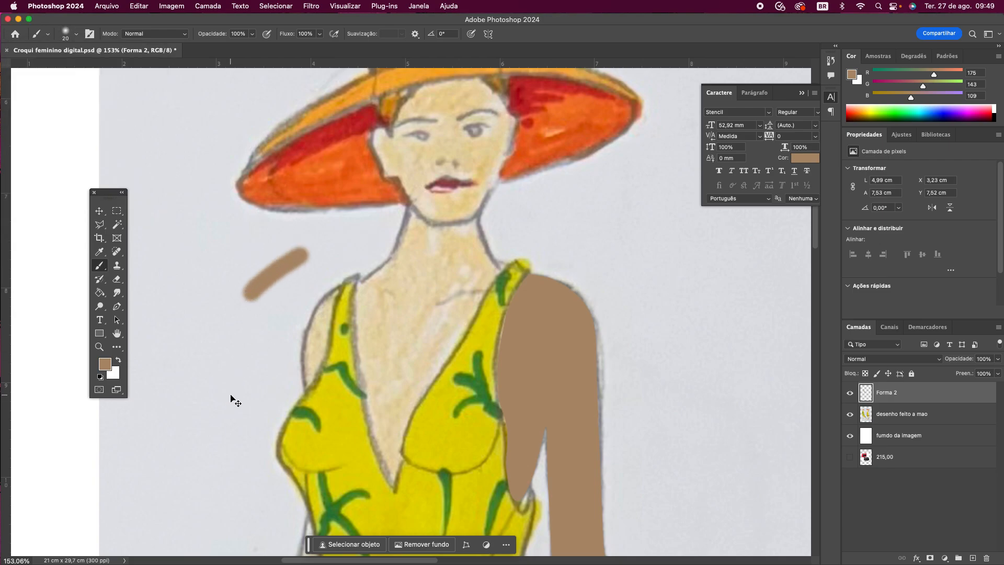
pyautogui.press('super+z')
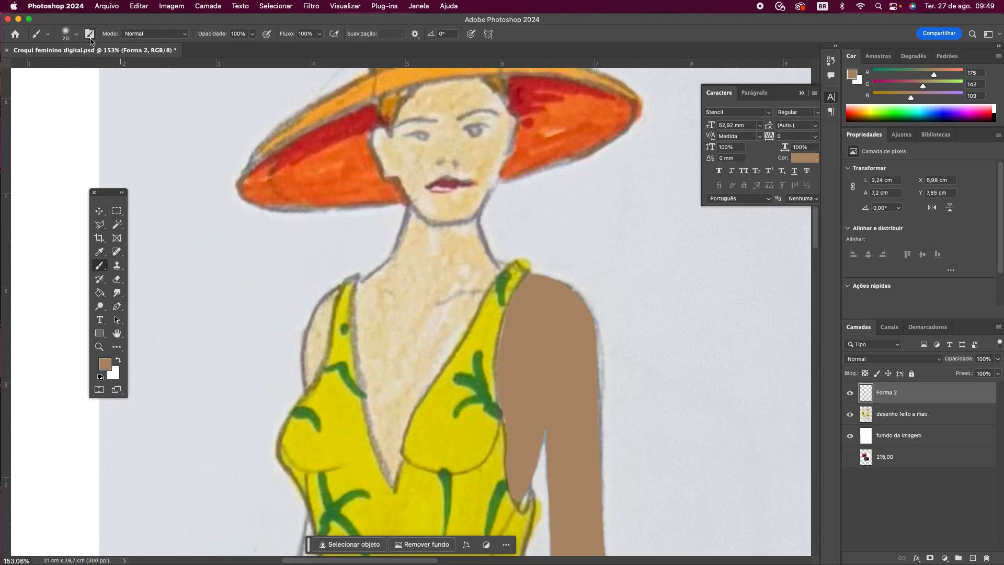
# - Set the brush hardness to 100%, paint a test stroke beside the figure and undo it
pyautogui.click(75, 34)
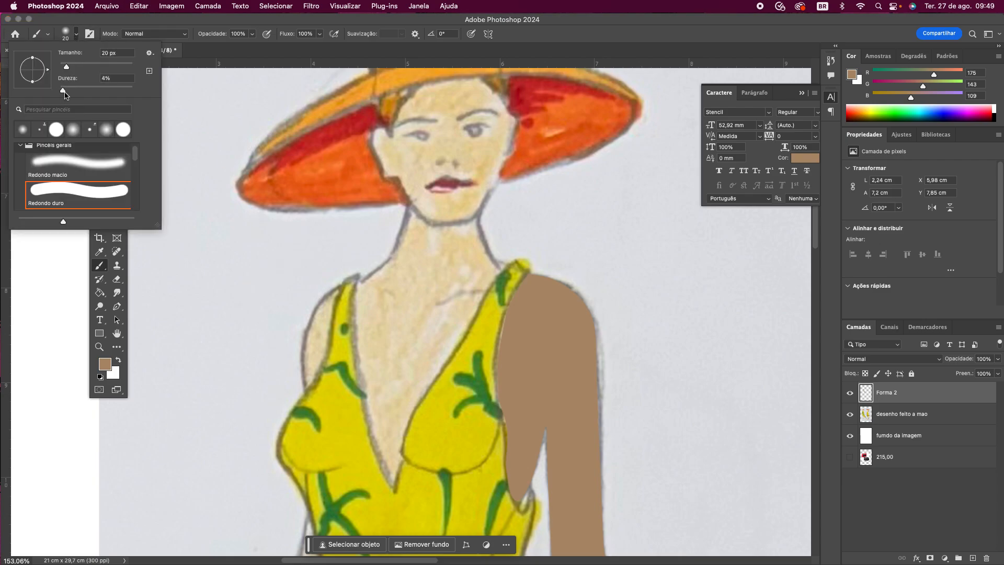
pyautogui.moveTo(64, 90); pyautogui.dragTo(137, 93)
pyautogui.moveTo(284, 260); pyautogui.dragTo(244, 320)
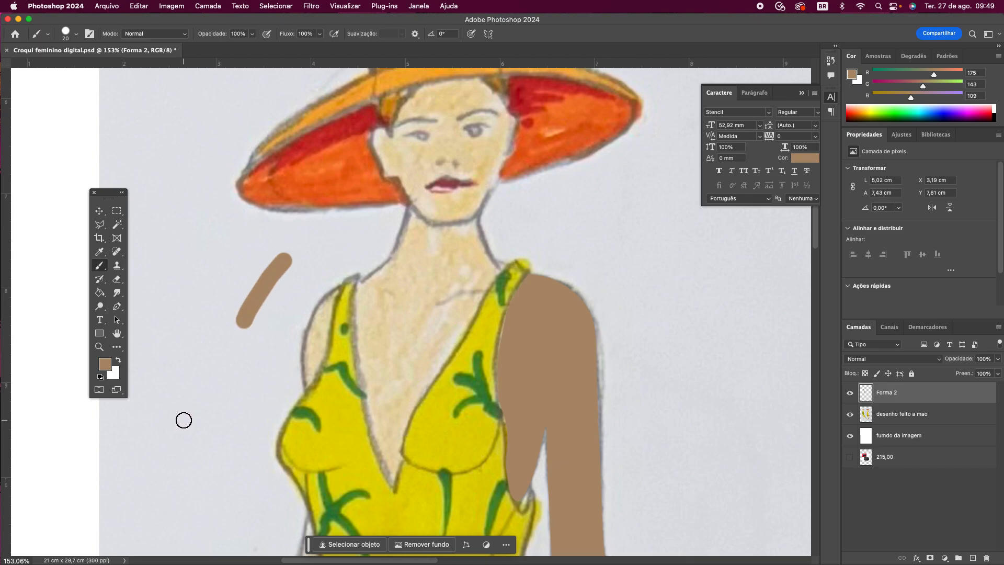
pyautogui.press('super+z')
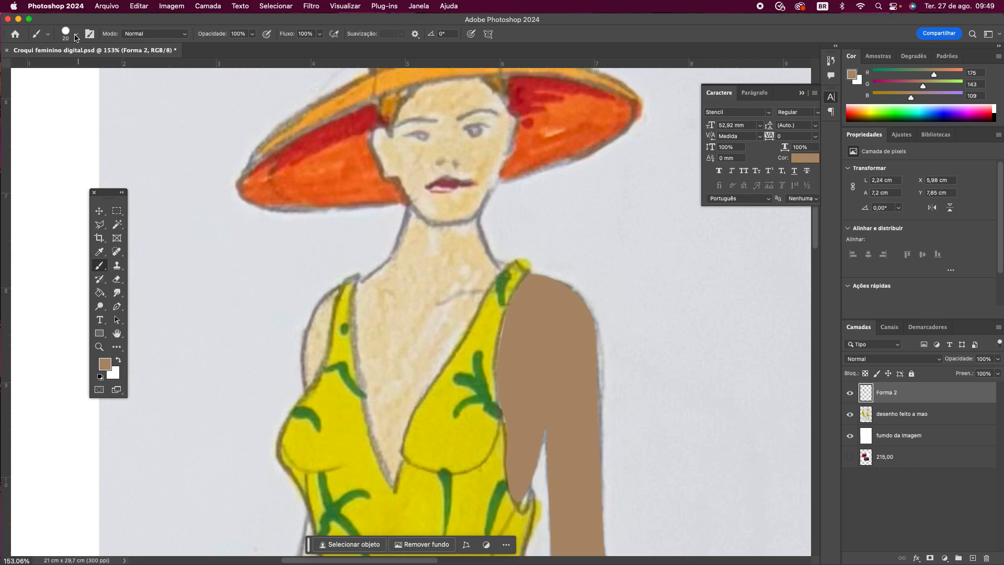
# - Set the brush size to 6 px and outline the neck in brown along both sides and the jawline
pyautogui.click(76, 37)
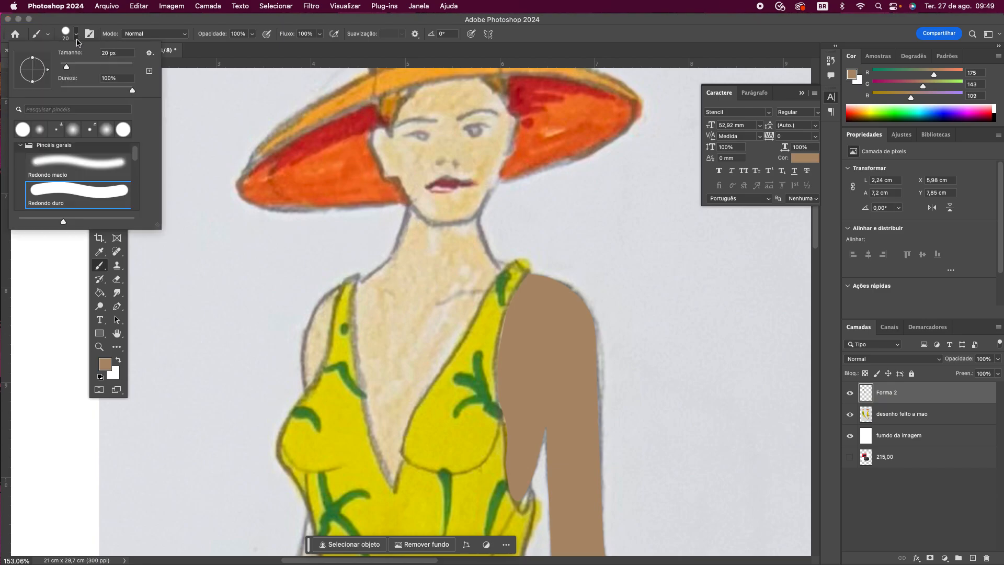
pyautogui.click(115, 53)
pyautogui.write('6')
pyautogui.click(99, 347)
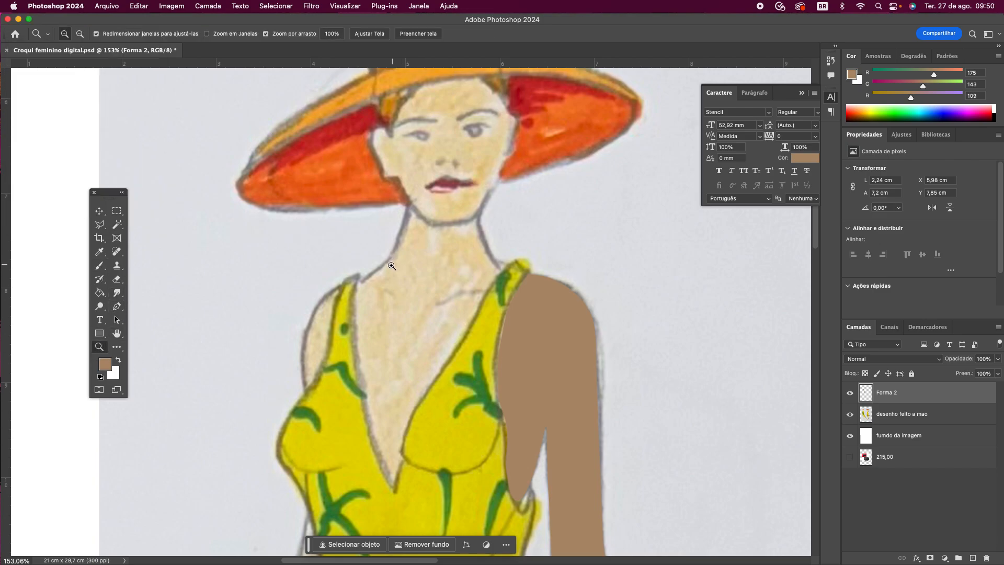
pyautogui.moveTo(397, 277); pyautogui.dragTo(413, 297)
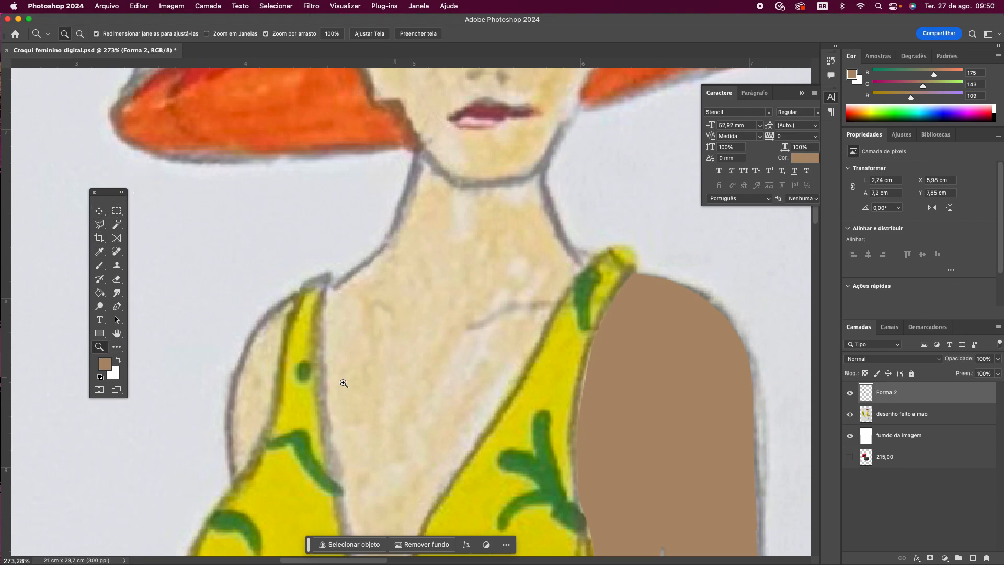
pyautogui.click(99, 266)
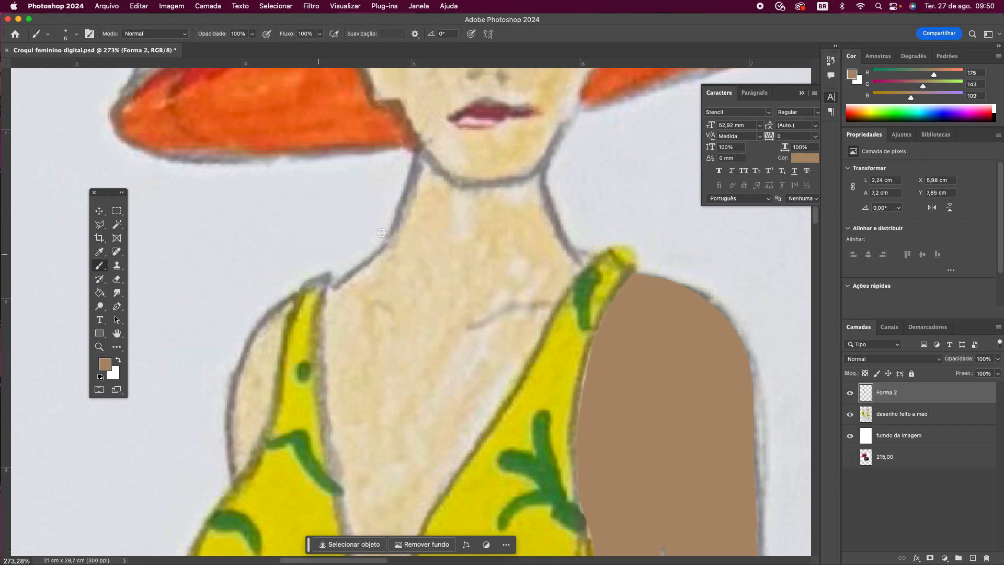
pyautogui.moveTo(420, 155)
pyautogui.mouseDown()
pyautogui.moveTo(390, 229)
pyautogui.moveTo(366, 261)
pyautogui.moveTo(327, 284)
pyautogui.mouseUp()
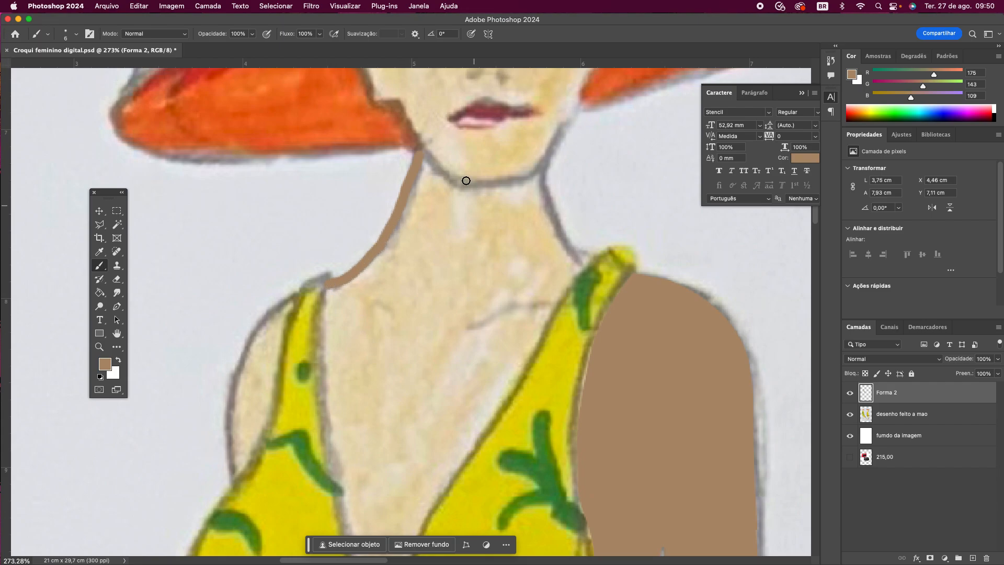
pyautogui.moveTo(420, 154)
pyautogui.mouseDown()
pyautogui.moveTo(445, 187)
pyautogui.moveTo(538, 174)
pyautogui.moveTo(550, 220)
pyautogui.moveTo(589, 259)
pyautogui.mouseUp()
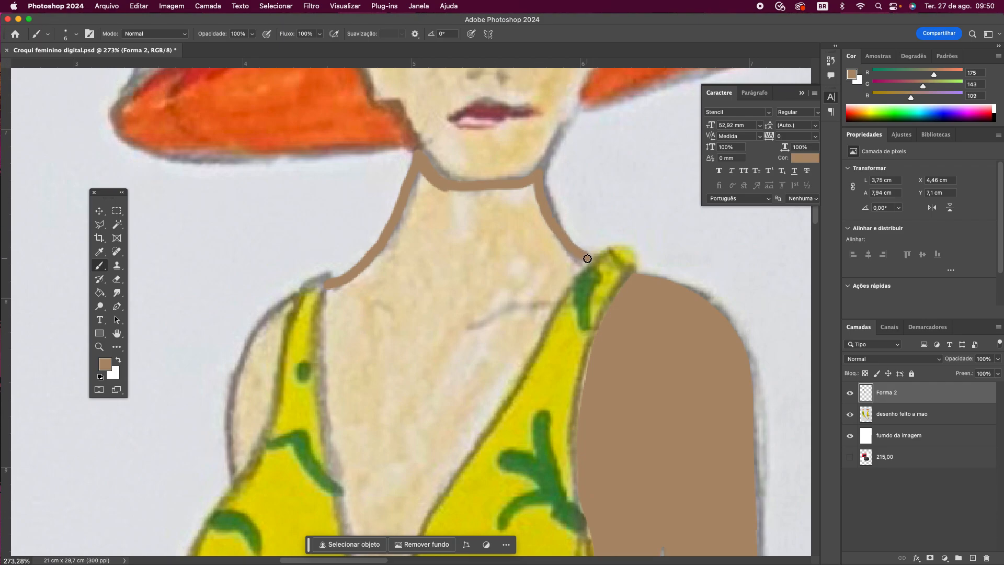
# - Trace both edges of the dress's V-neckline in brown down to its point, closing the chest outline
pyautogui.scroll(2, 398, 318)
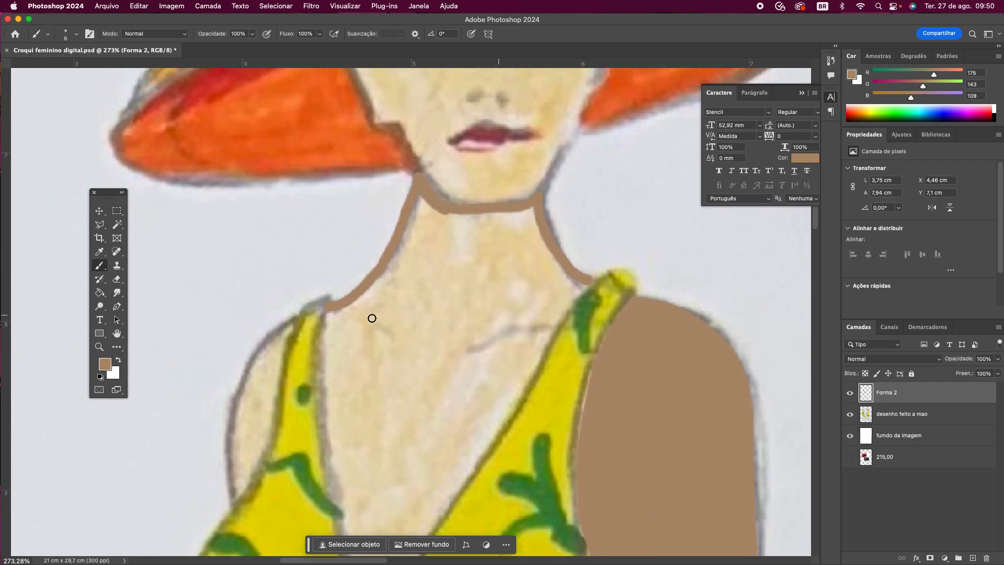
pyautogui.scroll(-10, 469, 290)
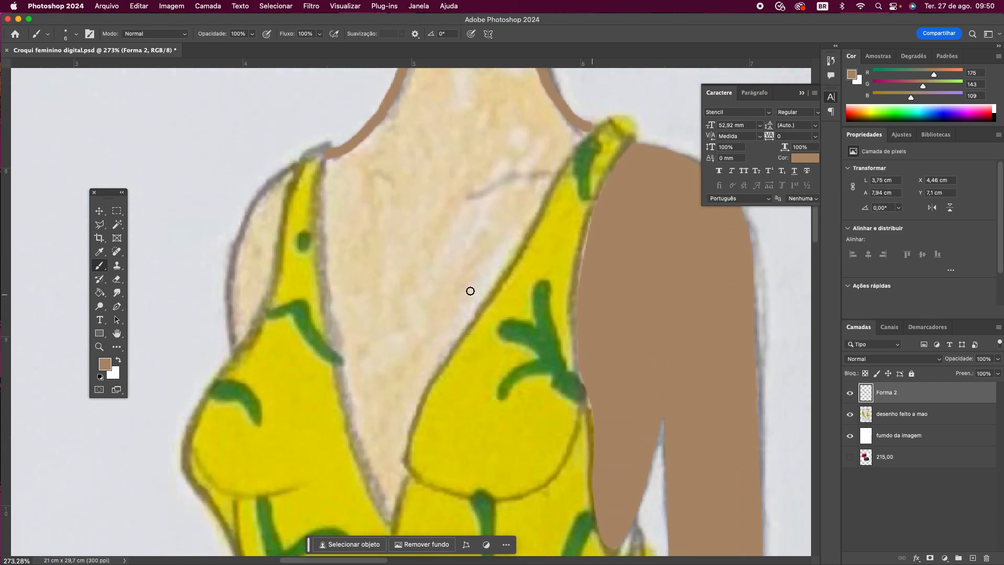
pyautogui.moveTo(329, 158)
pyautogui.mouseDown()
pyautogui.moveTo(320, 221)
pyautogui.moveTo(337, 355)
pyautogui.moveTo(391, 521)
pyautogui.mouseUp()
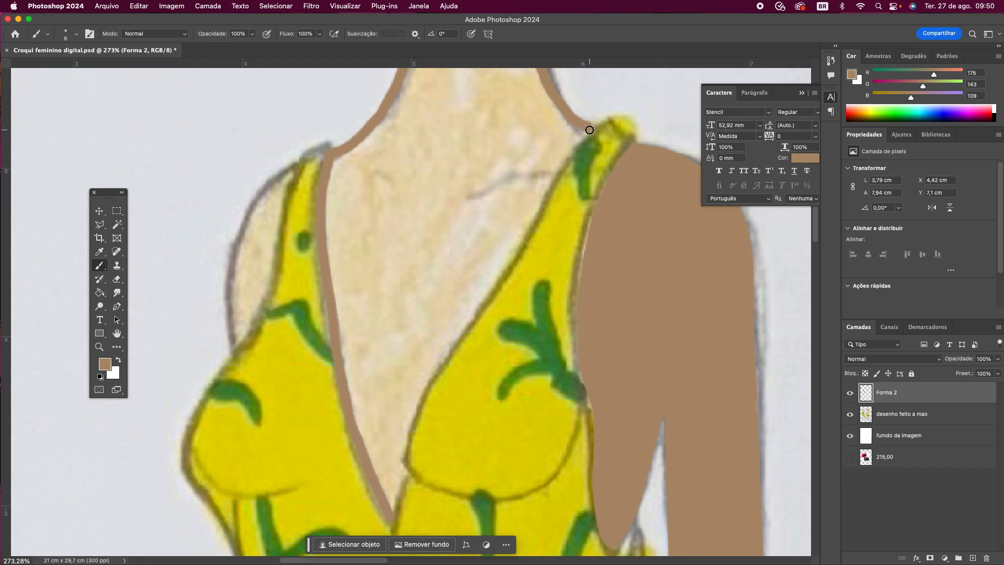
pyautogui.moveTo(589, 129)
pyautogui.mouseDown()
pyautogui.moveTo(417, 401)
pyautogui.moveTo(392, 516)
pyautogui.mouseUp()
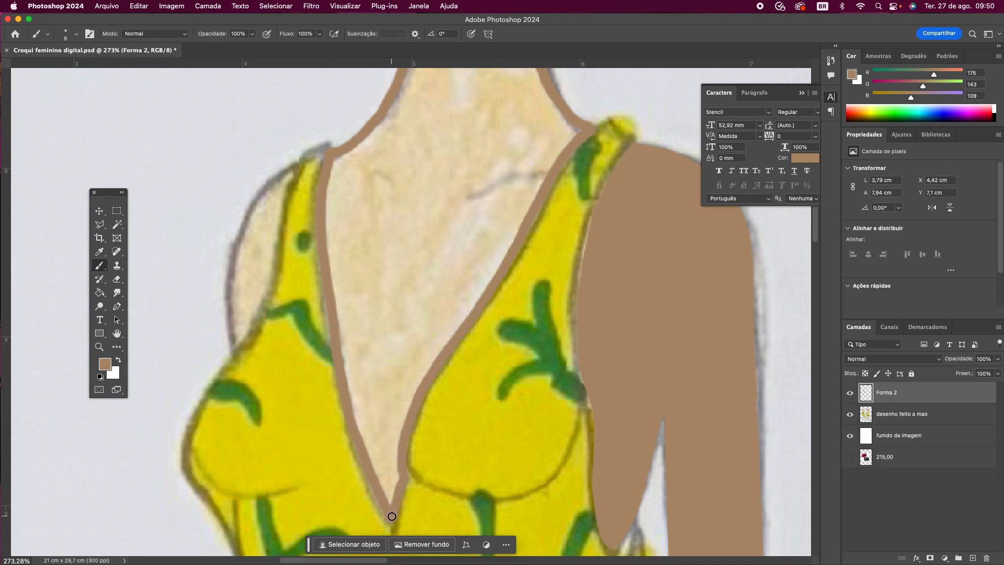
# - Toggle the "Forma 2" layer's visibility to compare the neck and chest outline with the sketch
pyautogui.moveTo(813, 232); pyautogui.dragTo(816, 229)
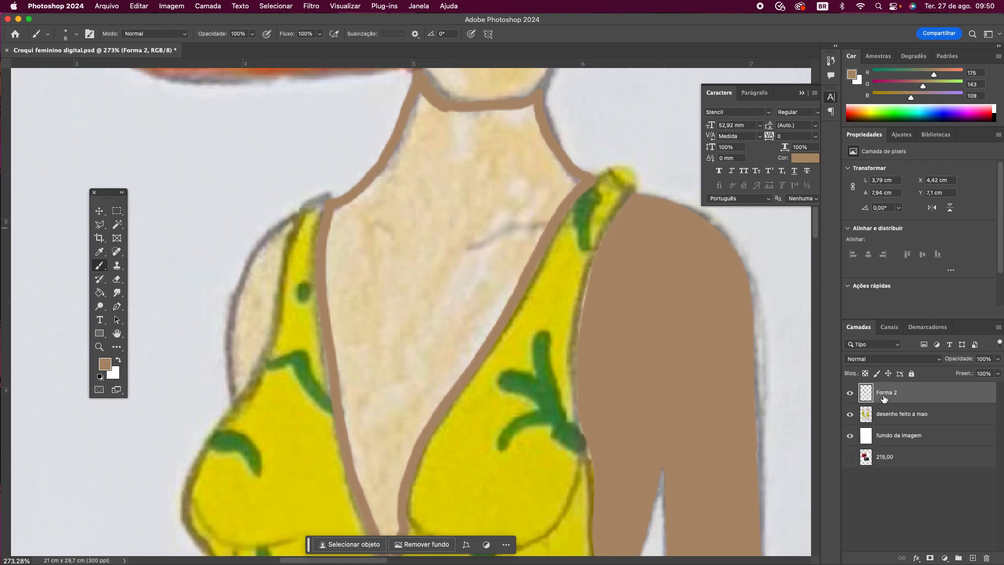
pyautogui.click(851, 393)
pyautogui.click(851, 394)
pyautogui.click(850, 394)
pyautogui.click(851, 397)
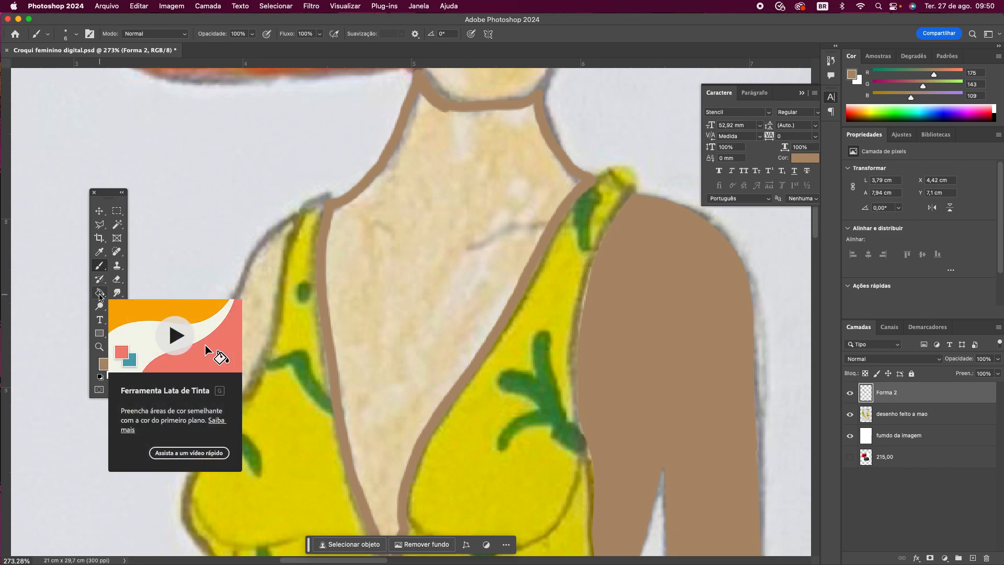
# - Fill the outlined neck and chest area with brown using the Paint Bucket tool, including the gap along the outline
pyautogui.click(99, 294)
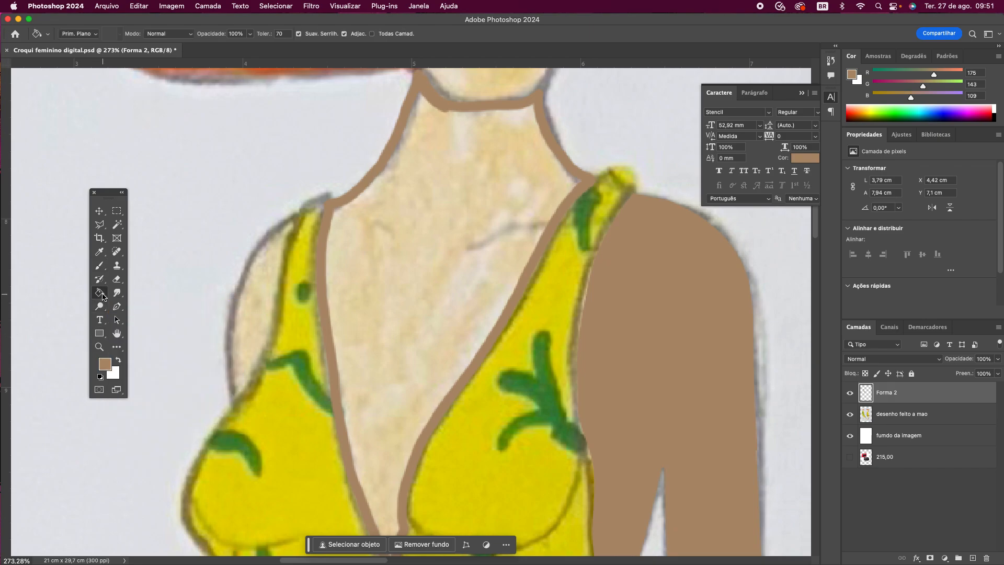
pyautogui.rightClick(103, 294)
pyautogui.click(109, 294)
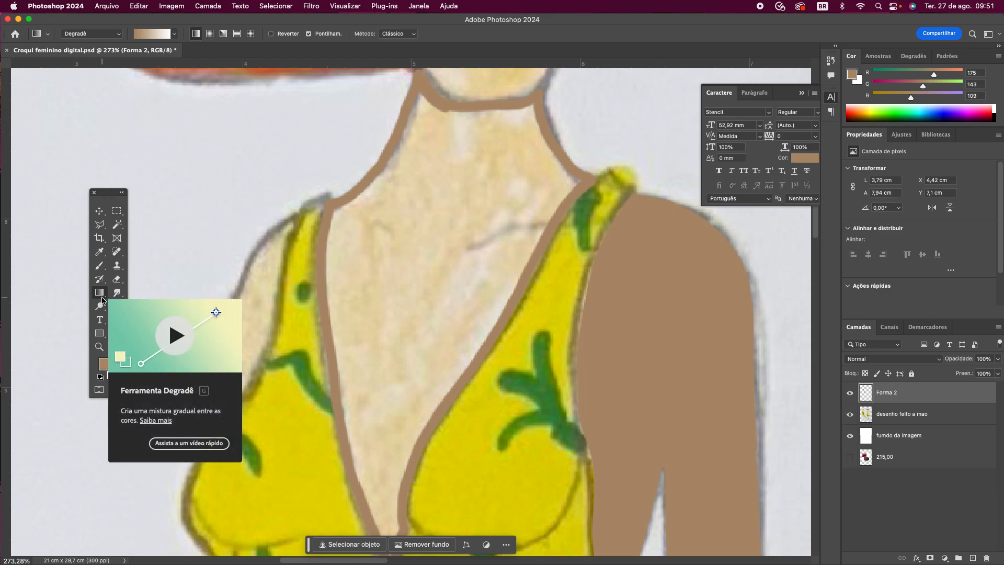
pyautogui.rightClick(102, 299)
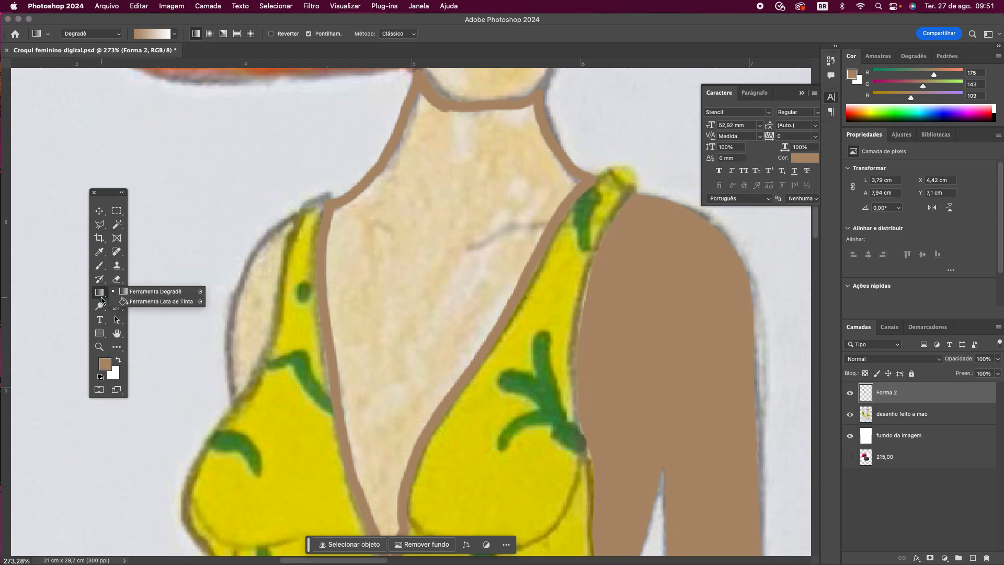
pyautogui.click(147, 301)
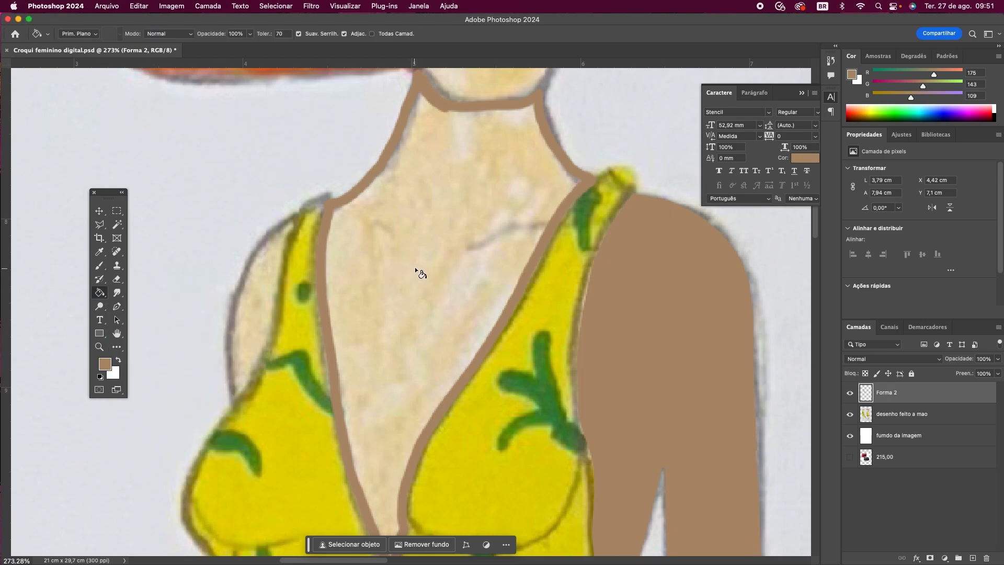
pyautogui.click(412, 296)
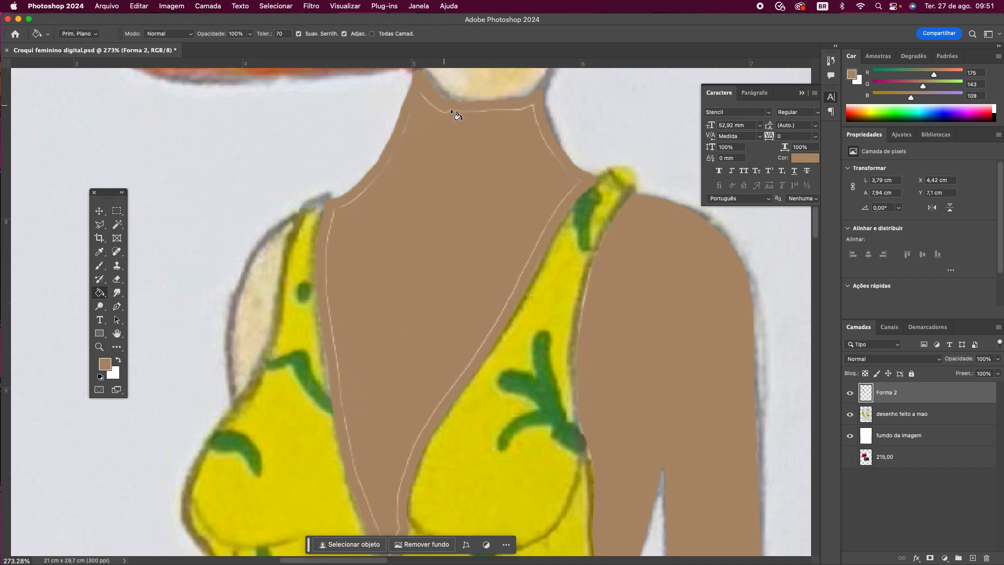
pyautogui.click(417, 237)
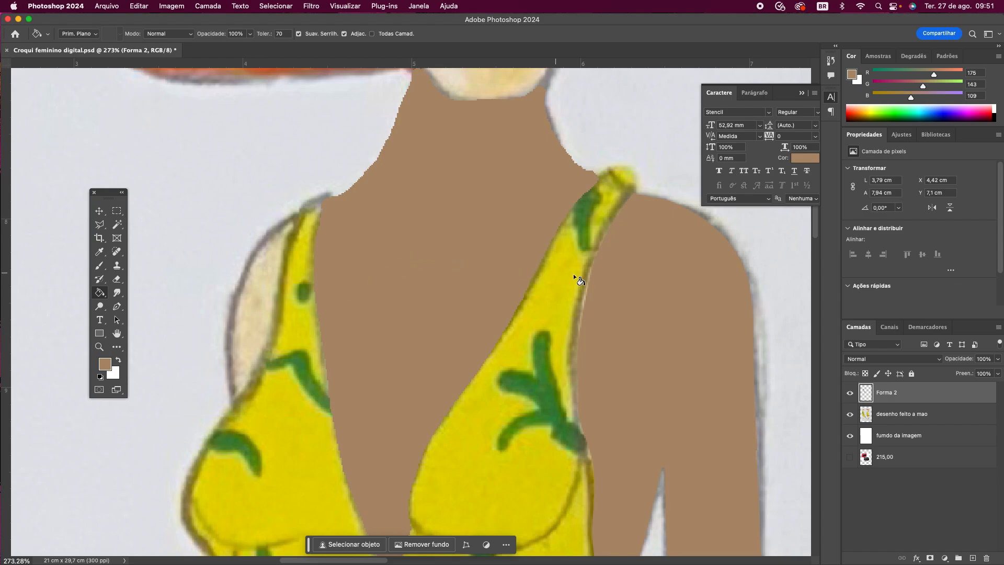
# - Outline the bare shoulder beside the narrow dress strap with the Brush tool and paint its interior brown
pyautogui.scroll(-5, 812, 236)
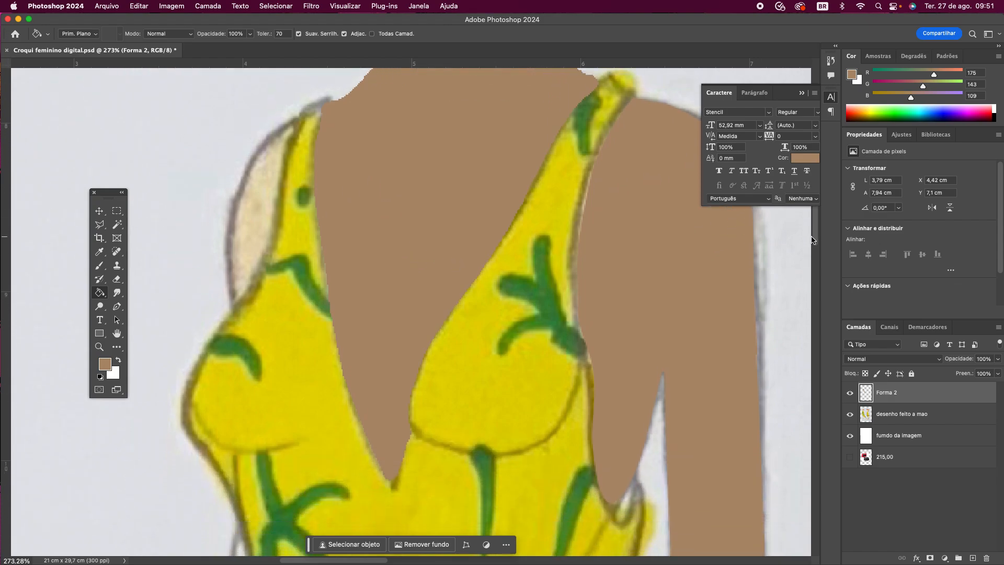
pyautogui.click(100, 265)
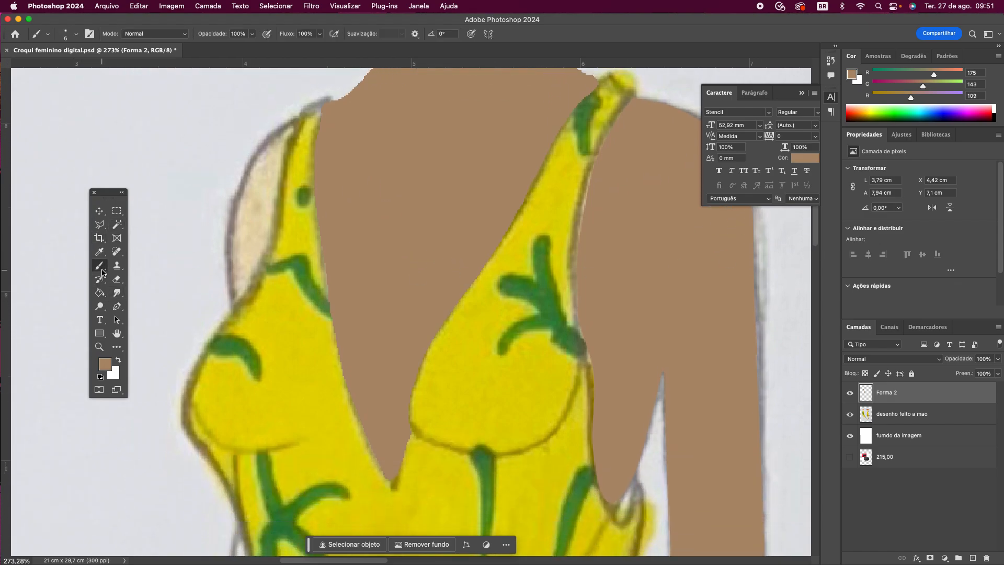
pyautogui.moveTo(289, 125)
pyautogui.mouseDown()
pyautogui.moveTo(243, 181)
pyautogui.moveTo(227, 229)
pyautogui.moveTo(231, 306)
pyautogui.mouseUp()
pyautogui.moveTo(290, 130)
pyautogui.mouseDown()
pyautogui.moveTo(258, 262)
pyautogui.moveTo(230, 309)
pyautogui.mouseUp()
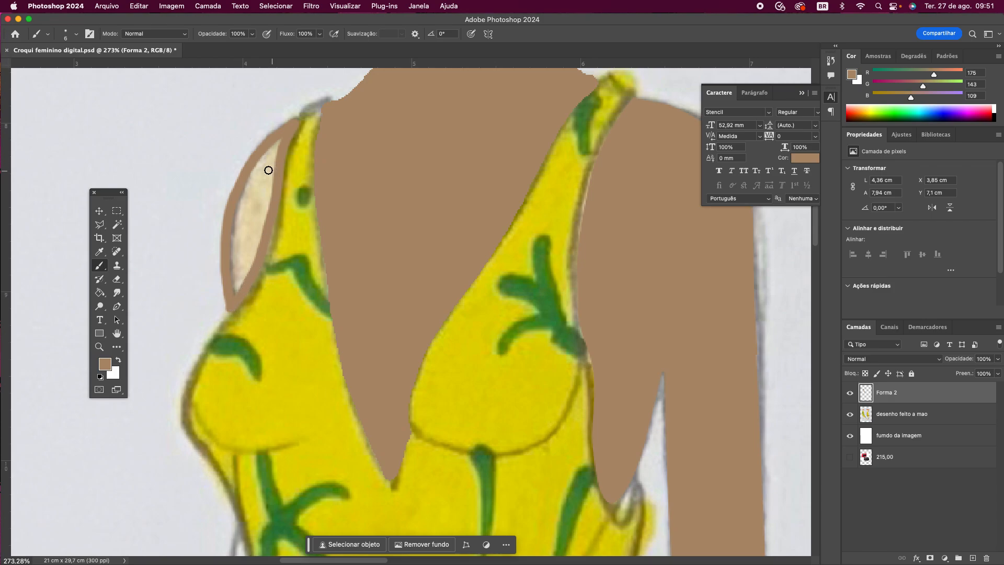
pyautogui.moveTo(268, 170)
pyautogui.mouseDown()
pyautogui.moveTo(280, 138)
pyautogui.moveTo(254, 187)
pyautogui.moveTo(265, 205)
pyautogui.moveTo(237, 296)
pyautogui.moveTo(241, 269)
pyautogui.mouseUp()
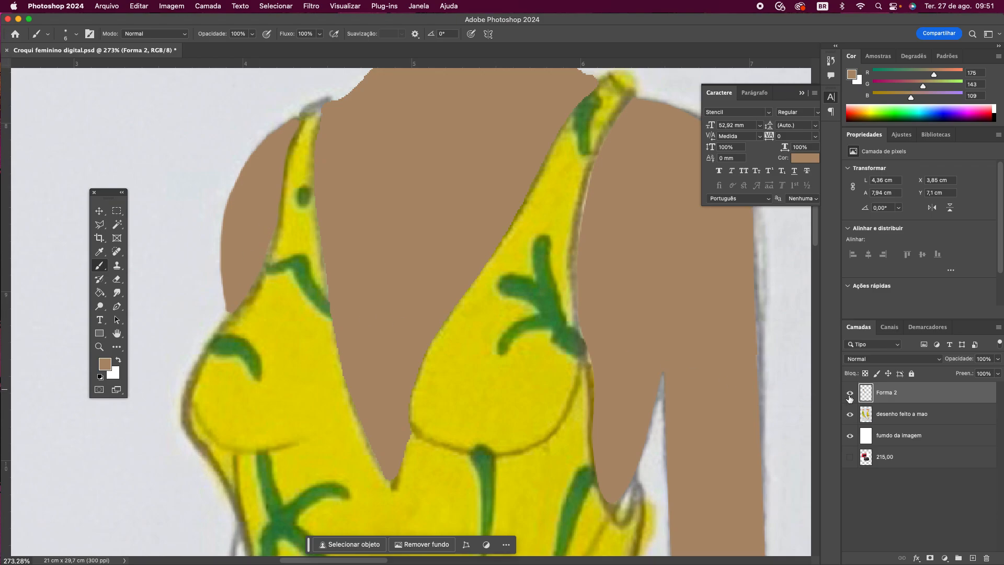
# - Toggle the "Forma 2" layer's visibility to compare the painted shoulder with the sketch
pyautogui.click(849, 395)
pyautogui.click(851, 395)
pyautogui.click(850, 396)
pyautogui.click(850, 393)
# - Move the floating tool palette off the unpainted arm and trace both arm edges beside the waist in brown
pyautogui.moveTo(816, 243); pyautogui.dragTo(816, 274)
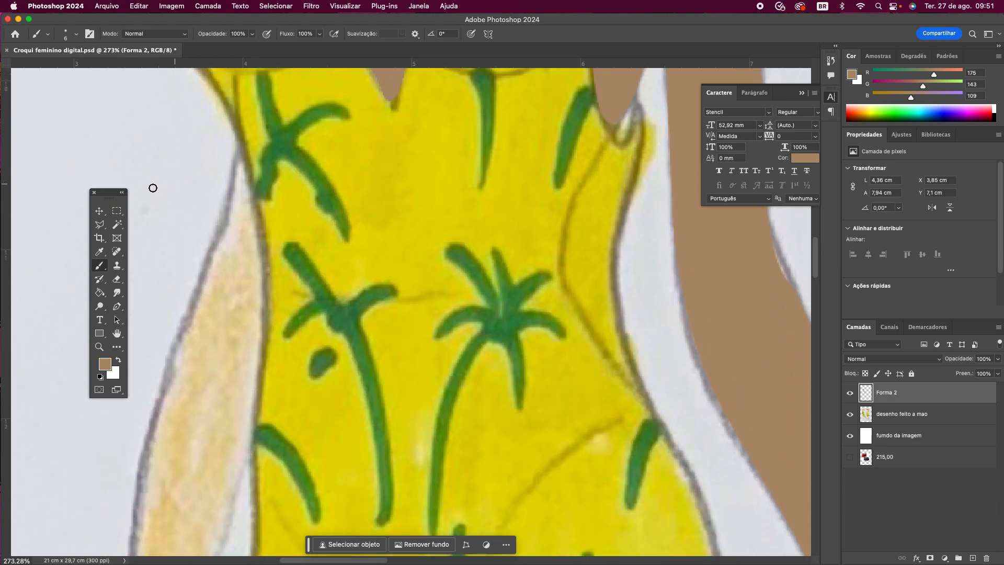
pyautogui.moveTo(108, 193); pyautogui.dragTo(86, 192)
pyautogui.moveTo(240, 148)
pyautogui.mouseDown()
pyautogui.moveTo(259, 298)
pyautogui.moveTo(248, 437)
pyautogui.mouseUp()
pyautogui.moveTo(241, 149)
pyautogui.mouseDown()
pyautogui.moveTo(168, 372)
pyautogui.moveTo(138, 526)
pyautogui.mouseUp()
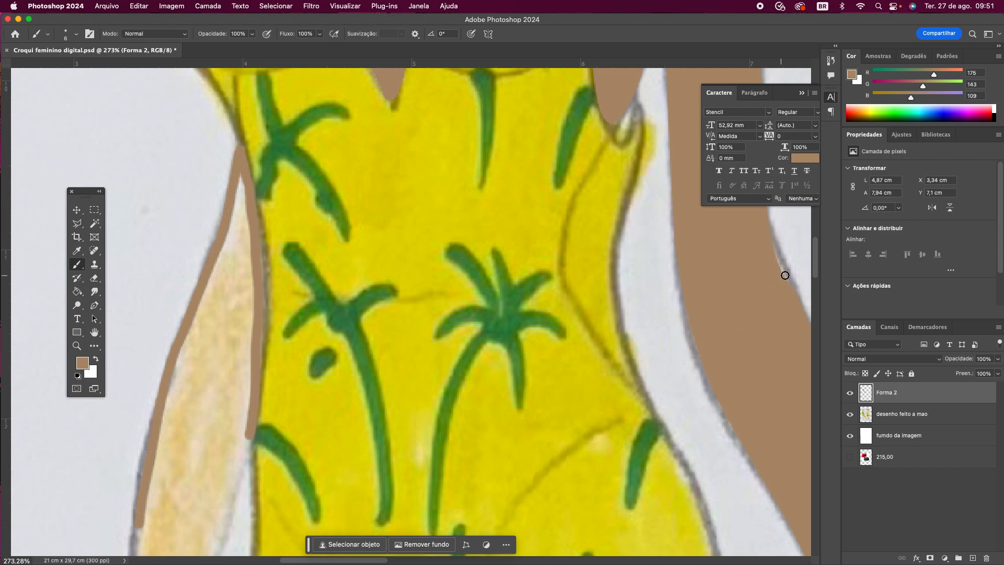
# - Undo a stray stroke over the dress and extend both brown arm edges down across the bracelet
pyautogui.moveTo(817, 269); pyautogui.dragTo(814, 286)
pyautogui.moveTo(250, 208)
pyautogui.mouseDown()
pyautogui.moveTo(222, 329)
pyautogui.moveTo(229, 397)
pyautogui.moveTo(260, 482)
pyautogui.mouseUp()
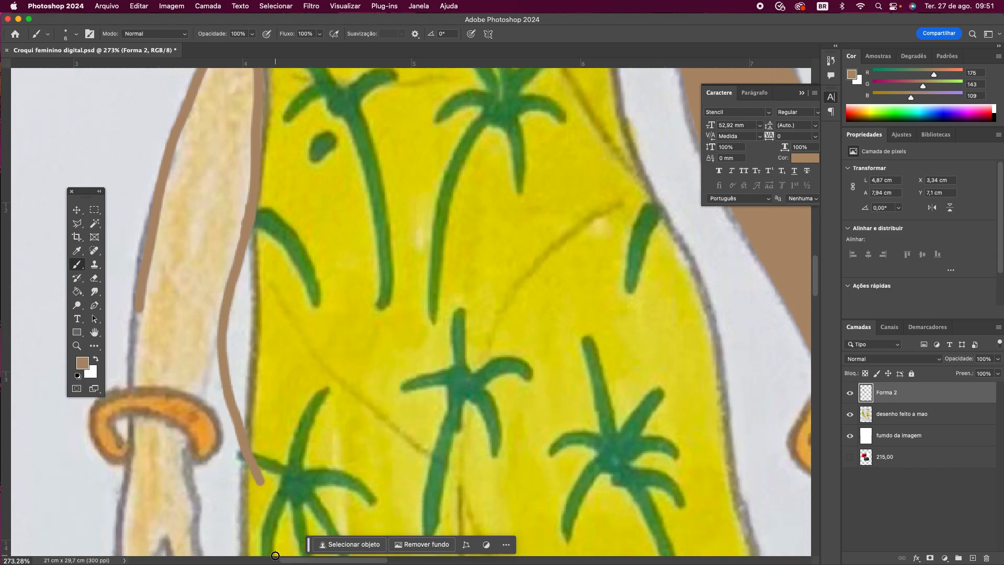
pyautogui.press('super+z')
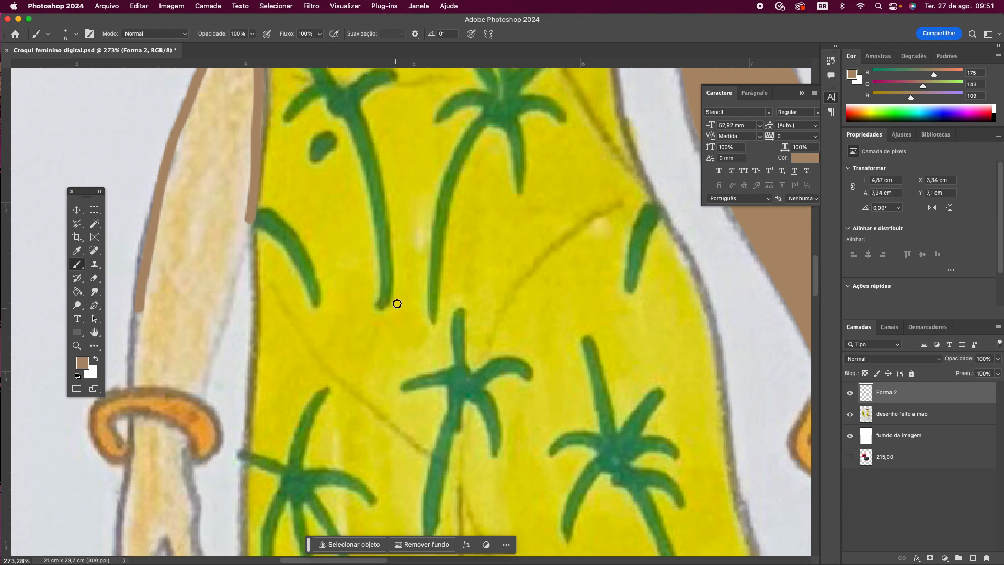
pyautogui.moveTo(251, 200); pyautogui.dragTo(183, 455)
pyautogui.moveTo(141, 276); pyautogui.dragTo(127, 488)
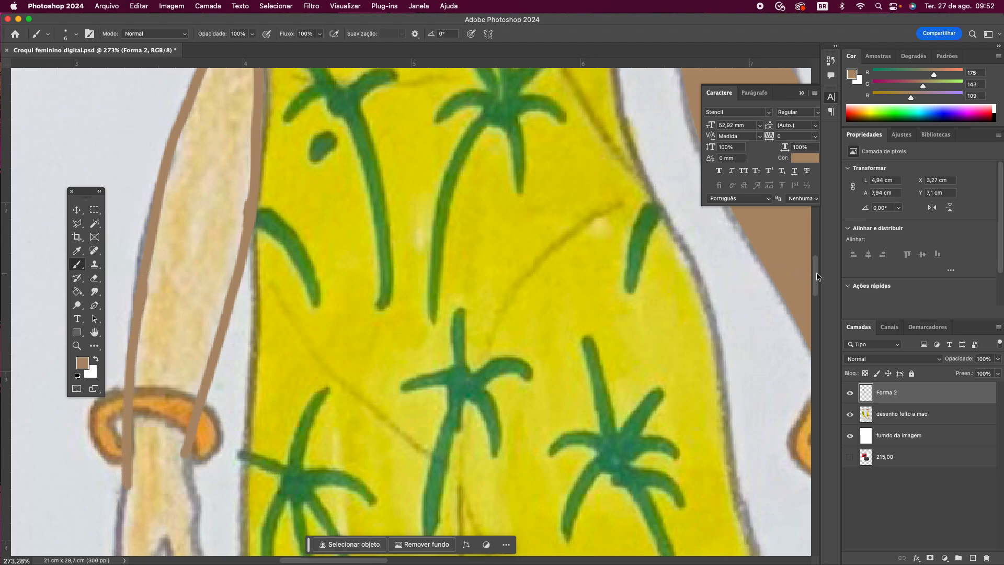
# - Move the floating tool palette away from the hand and trace the wrist, hand and fingers in brown
pyautogui.moveTo(816, 276); pyautogui.dragTo(813, 291)
pyautogui.moveTo(82, 194); pyautogui.dragTo(50, 195)
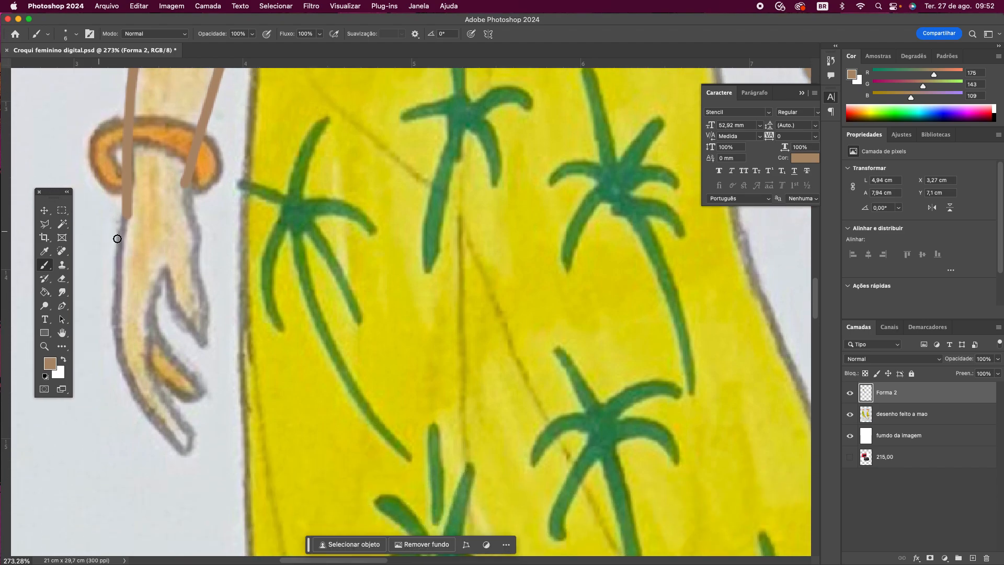
pyautogui.moveTo(126, 189)
pyautogui.mouseDown()
pyautogui.moveTo(119, 354)
pyautogui.moveTo(135, 402)
pyautogui.moveTo(179, 455)
pyautogui.moveTo(191, 437)
pyautogui.moveTo(148, 363)
pyautogui.moveTo(199, 399)
pyautogui.moveTo(173, 362)
pyautogui.mouseUp()
pyautogui.moveTo(153, 319)
pyautogui.mouseDown()
pyautogui.moveTo(165, 281)
pyautogui.moveTo(176, 314)
pyautogui.moveTo(203, 340)
pyautogui.moveTo(212, 323)
pyautogui.moveTo(216, 302)
pyautogui.moveTo(186, 218)
pyautogui.moveTo(193, 133)
pyautogui.mouseUp()
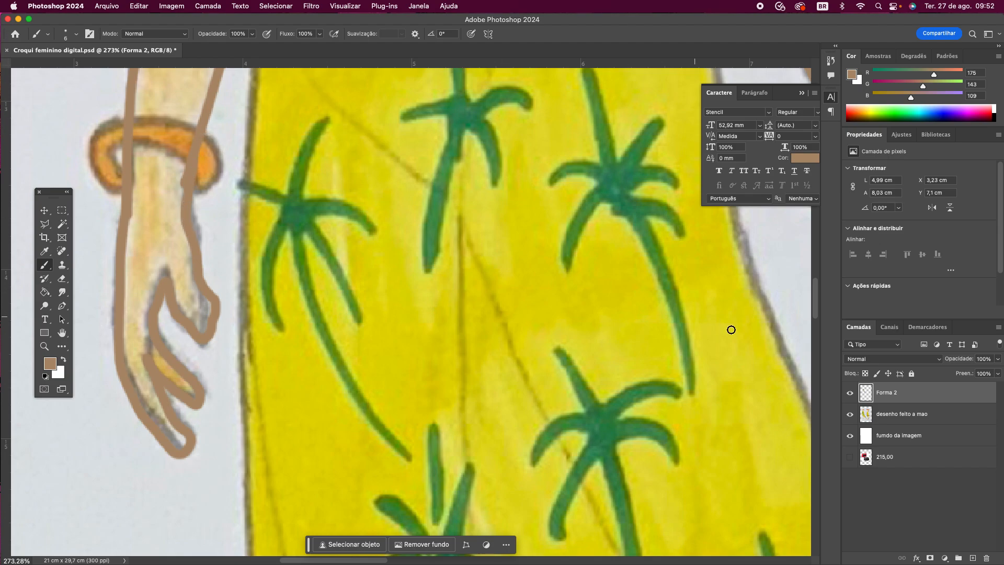
# - Fill the outlined forearm, wrist and hand on the "Forma 2" layer with brown using the Paint Bucket
pyautogui.moveTo(815, 302); pyautogui.dragTo(815, 277)
pyautogui.click(45, 292)
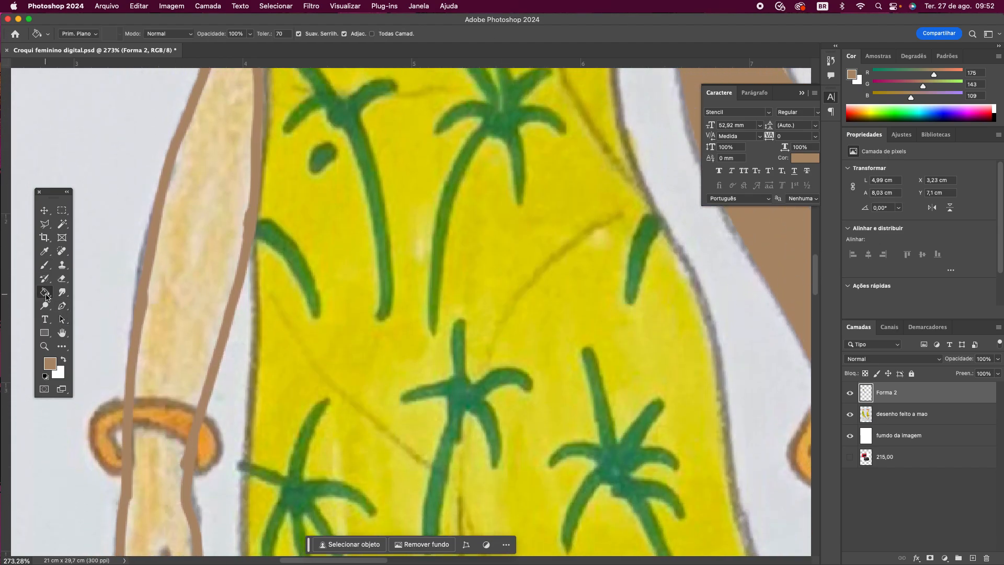
pyautogui.click(187, 294)
pyautogui.click(189, 262)
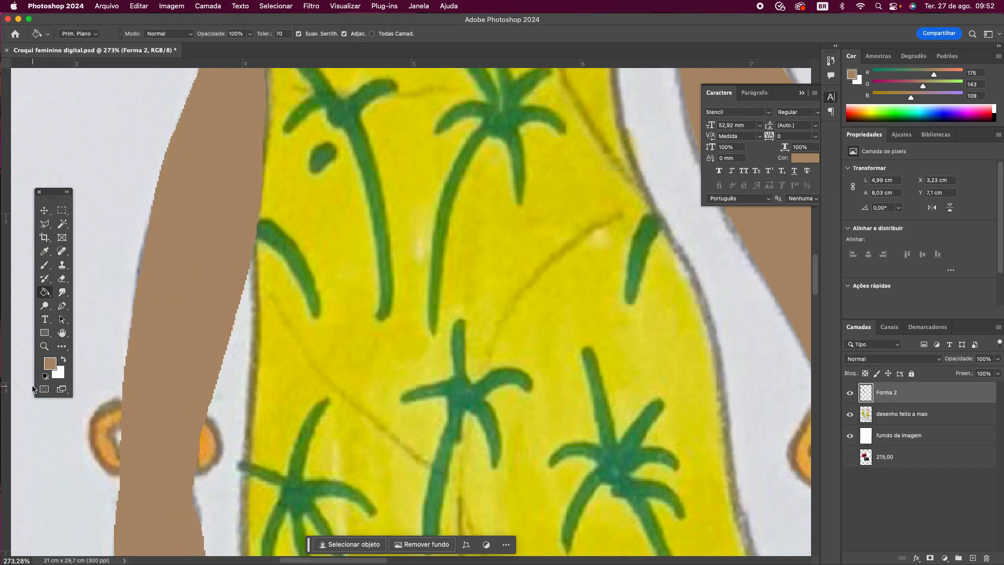
# - Erase the excess brown along the thumb's outer edge on the newly filled hand
pyautogui.press('super+minus')
pyautogui.press('super+minus')
pyautogui.press('super+minus')
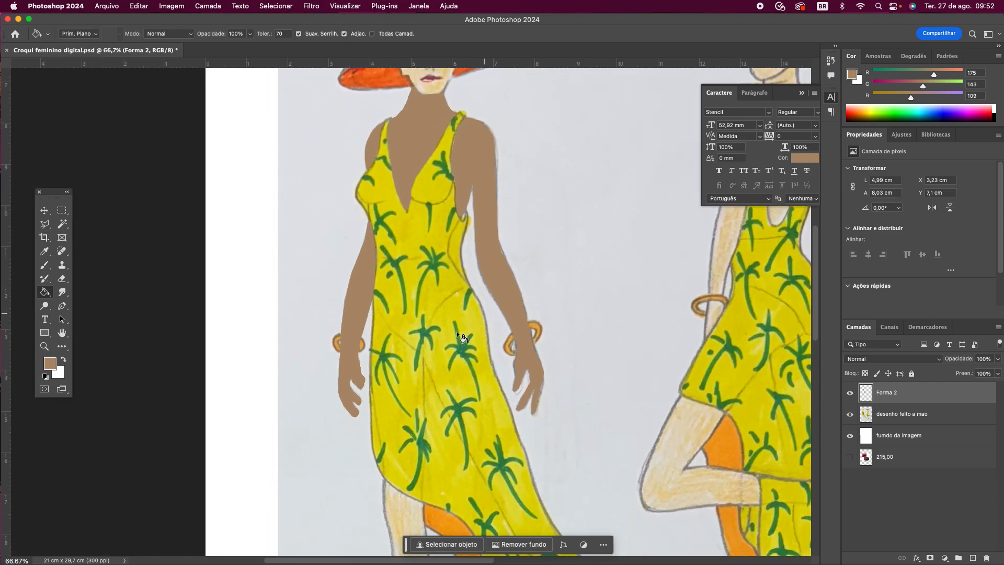
pyautogui.click(44, 346)
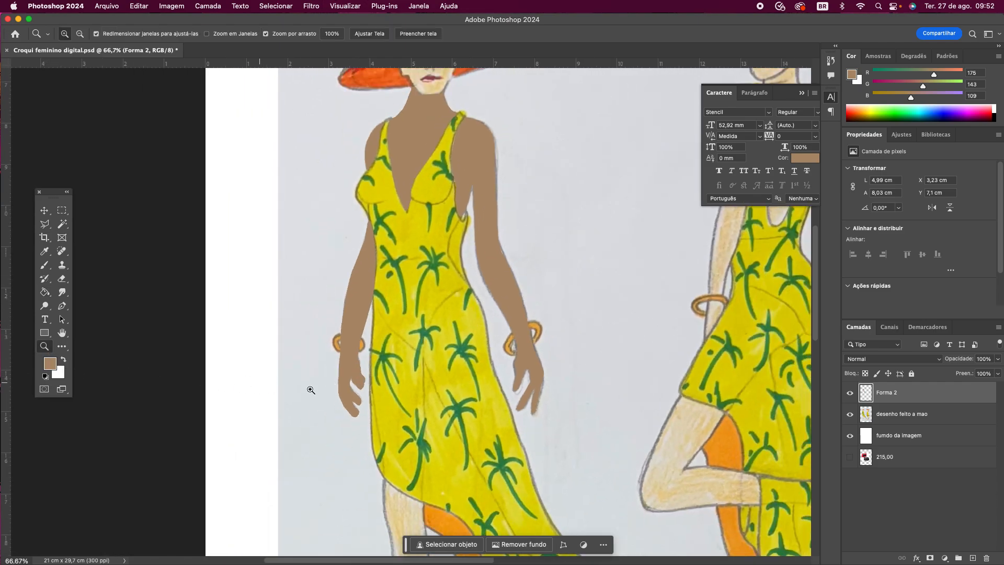
pyautogui.moveTo(361, 389); pyautogui.dragTo(362, 391)
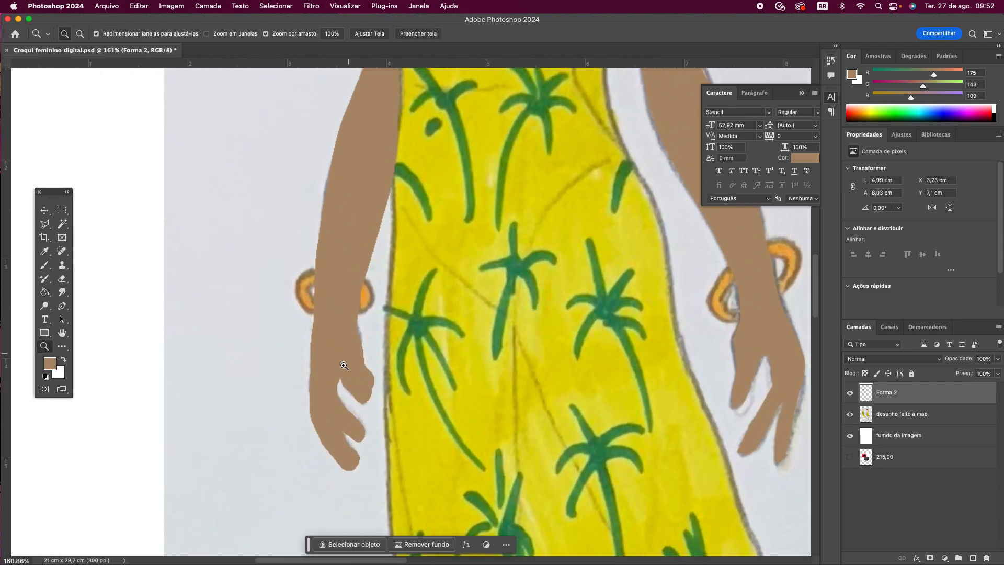
pyautogui.click(63, 280)
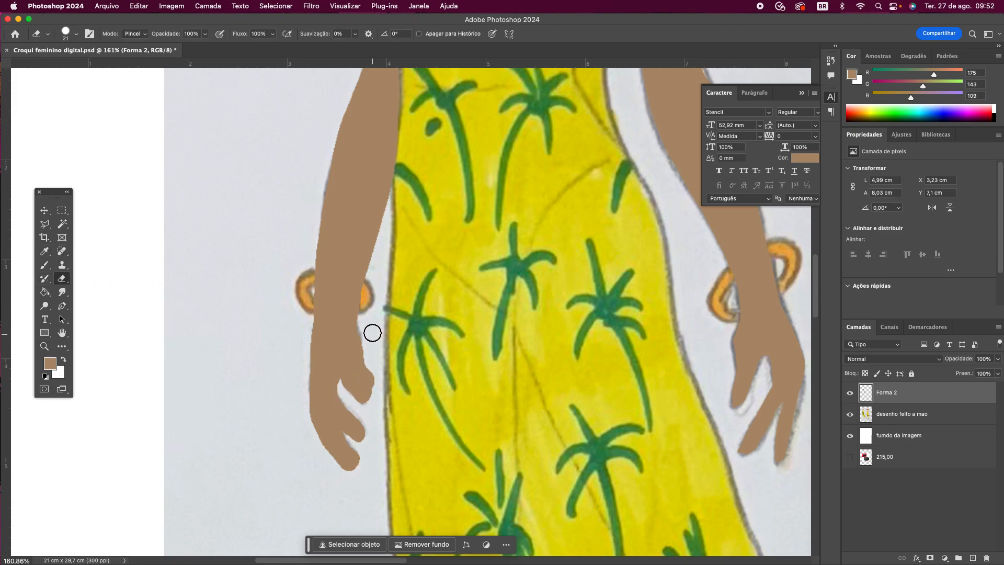
pyautogui.moveTo(369, 347); pyautogui.dragTo(375, 386)
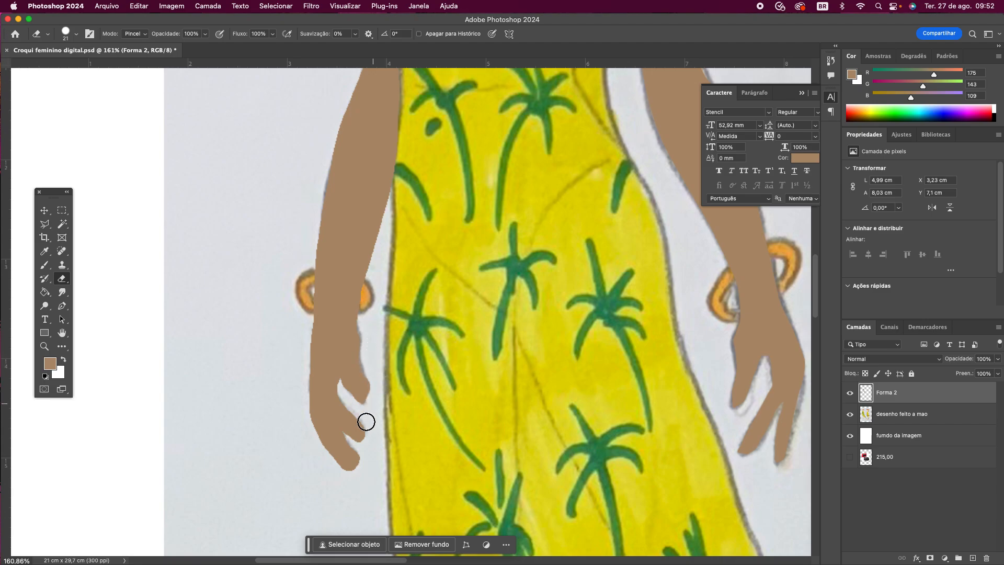
# - Set the eraser size to 6 px and trim the fingertips and outer edge of the newly filled hand
pyautogui.click(77, 34)
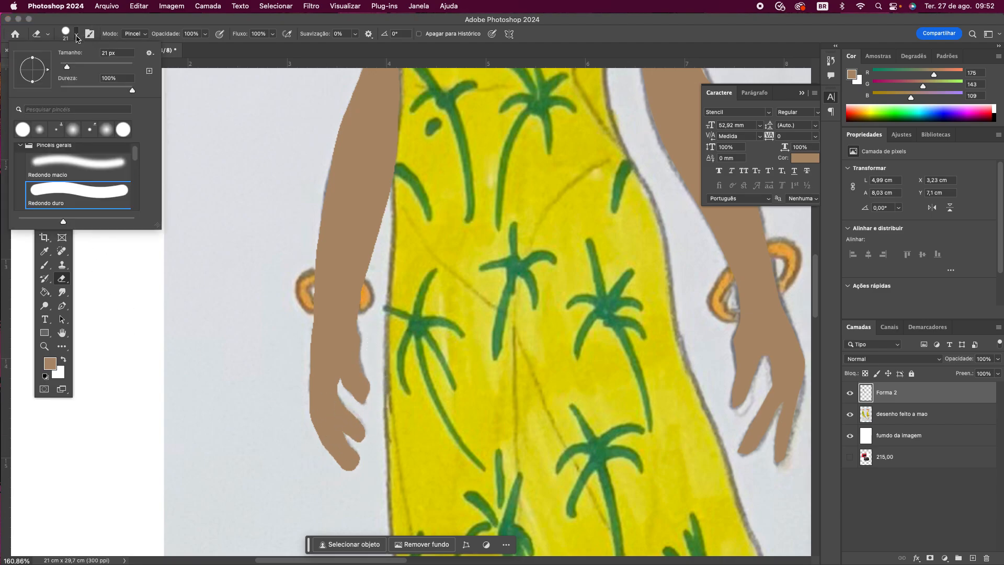
pyautogui.click(120, 53)
pyautogui.write('6')
pyautogui.press('Return')
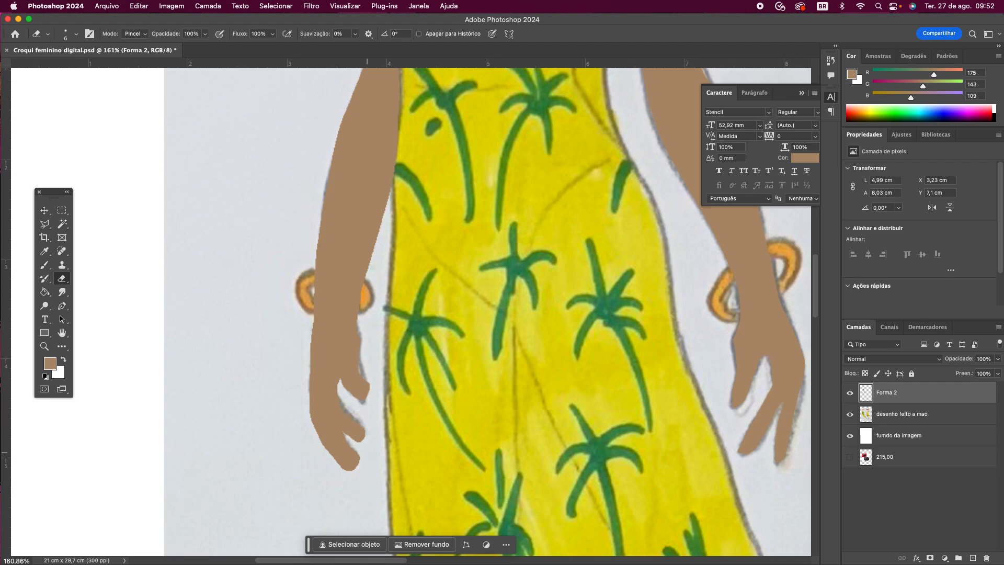
pyautogui.moveTo(356, 454); pyautogui.dragTo(352, 480)
pyautogui.moveTo(325, 444)
pyautogui.mouseDown()
pyautogui.moveTo(353, 469)
pyautogui.moveTo(311, 413)
pyautogui.mouseUp()
pyautogui.moveTo(309, 413); pyautogui.dragTo(320, 434)
# - Trim the forearm, wrist and thumb edges, and hide the "desenho feito a mao" layer to erase leftover specks
pyautogui.moveTo(379, 244); pyautogui.dragTo(356, 319)
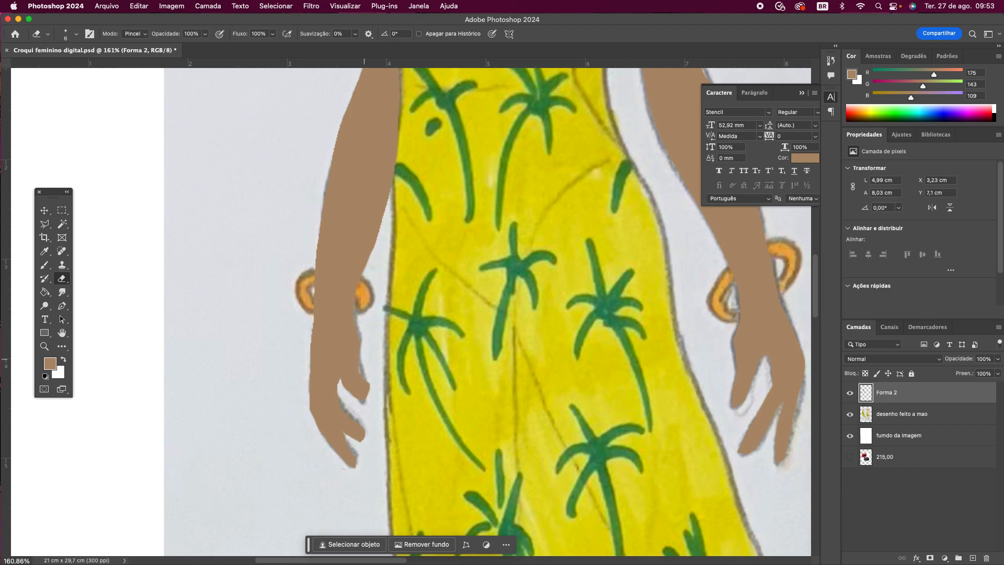
pyautogui.moveTo(316, 222); pyautogui.dragTo(314, 300)
pyautogui.moveTo(365, 381); pyautogui.dragTo(368, 387)
pyautogui.click(850, 414)
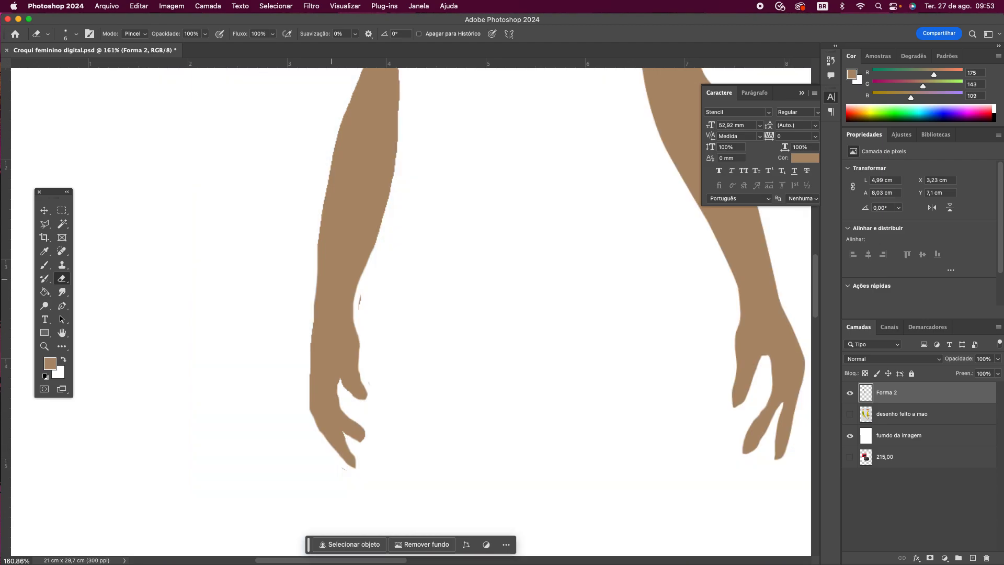
pyautogui.moveTo(359, 308); pyautogui.dragTo(362, 294)
# - Paint with the brown brush to thicken and round the thumbs and fingers of both hands
pyautogui.click(45, 264)
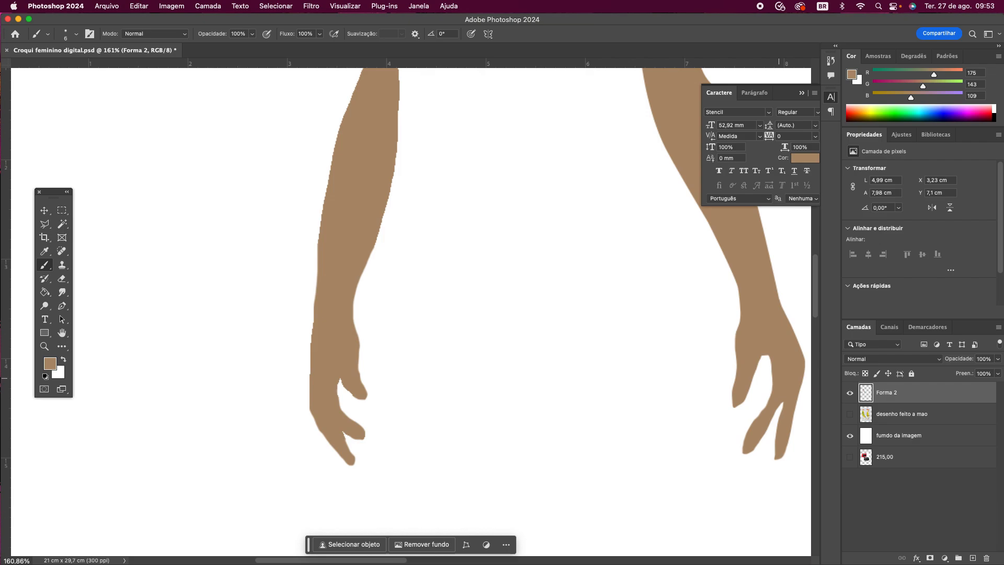
pyautogui.moveTo(778, 382)
pyautogui.mouseDown()
pyautogui.moveTo(743, 448)
pyautogui.moveTo(774, 460)
pyautogui.mouseUp()
pyautogui.moveTo(732, 384); pyautogui.dragTo(731, 407)
pyautogui.moveTo(770, 357); pyautogui.dragTo(735, 406)
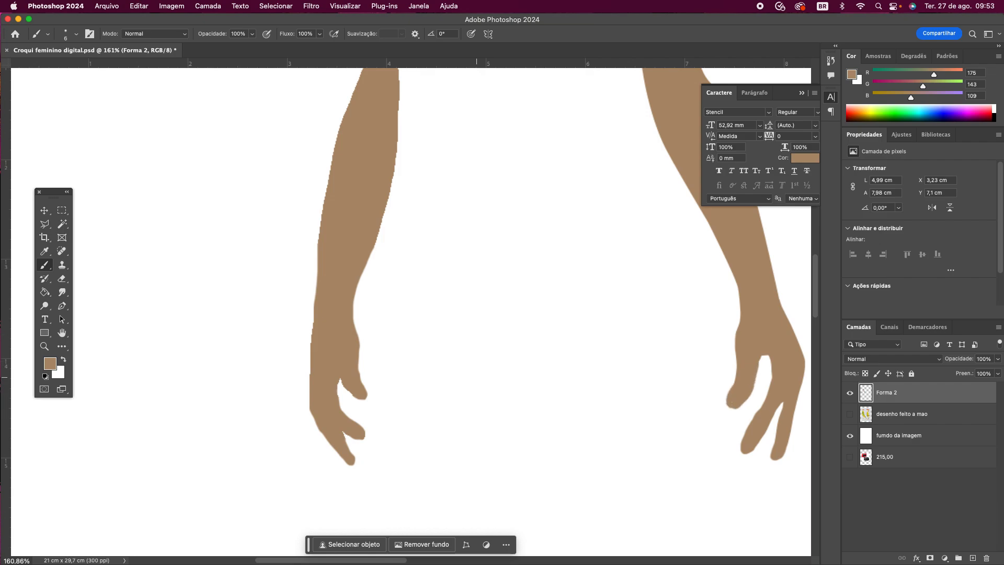
pyautogui.moveTo(350, 393)
pyautogui.mouseDown()
pyautogui.moveTo(361, 401)
pyautogui.moveTo(367, 386)
pyautogui.mouseUp()
pyautogui.moveTo(314, 330); pyautogui.dragTo(312, 361)
pyautogui.moveTo(761, 356); pyautogui.dragTo(769, 388)
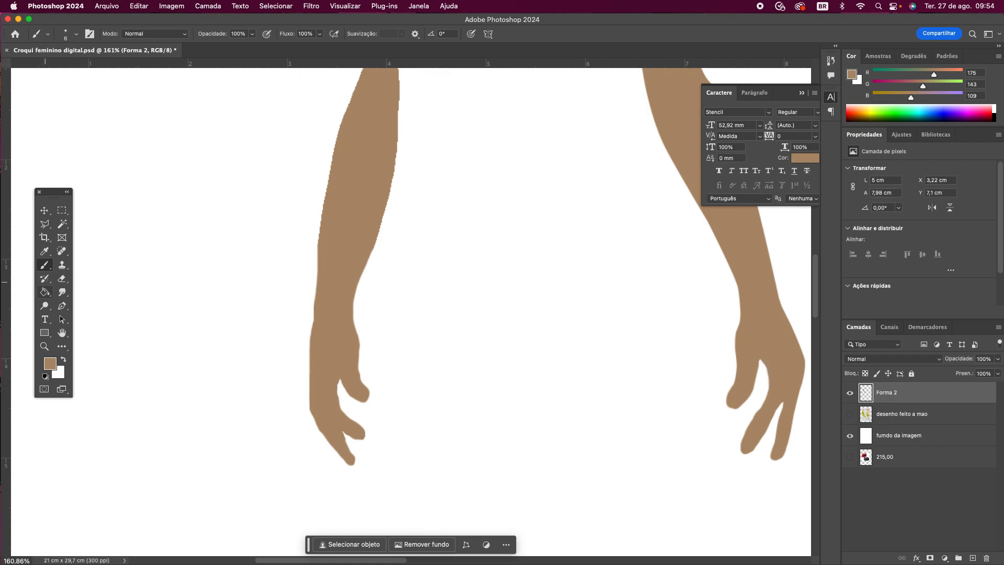
# - Erase along the two long fingers of the earlier painted hand to slim and shorten them
pyautogui.click(44, 251)
pyautogui.click(62, 278)
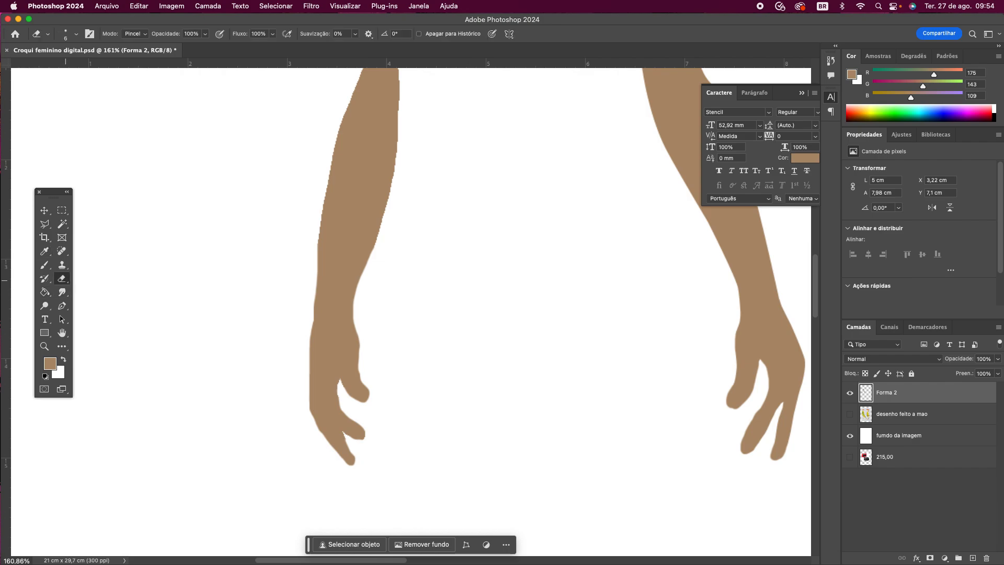
pyautogui.moveTo(791, 436); pyautogui.dragTo(783, 455)
pyautogui.moveTo(793, 417); pyautogui.dragTo(772, 458)
pyautogui.moveTo(761, 402)
pyautogui.mouseDown()
pyautogui.moveTo(744, 453)
pyautogui.moveTo(742, 437)
pyautogui.mouseUp()
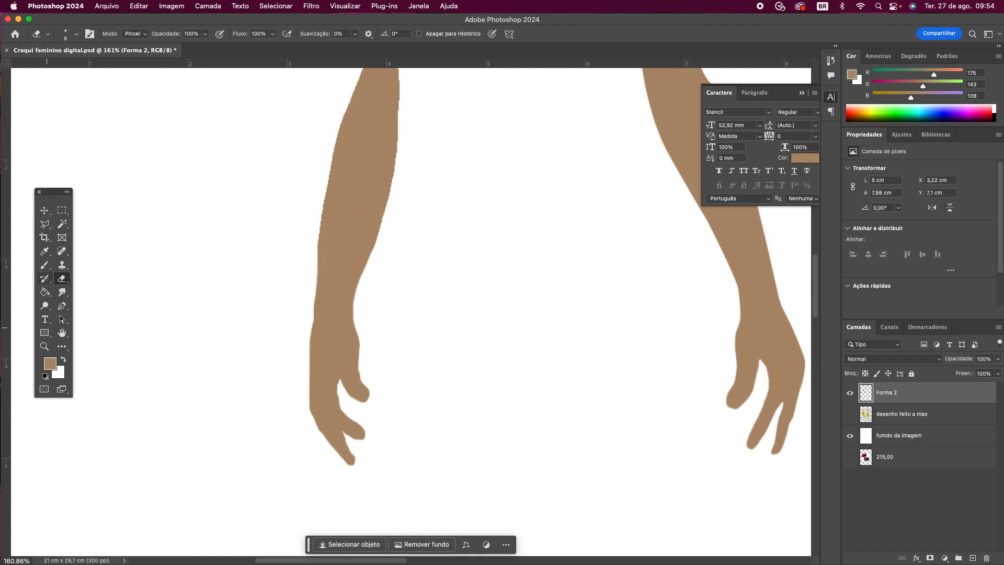
# - Brush in another brown finger between the two slimmed ones and touch up the gaps between fingers on both hands
pyautogui.click(45, 266)
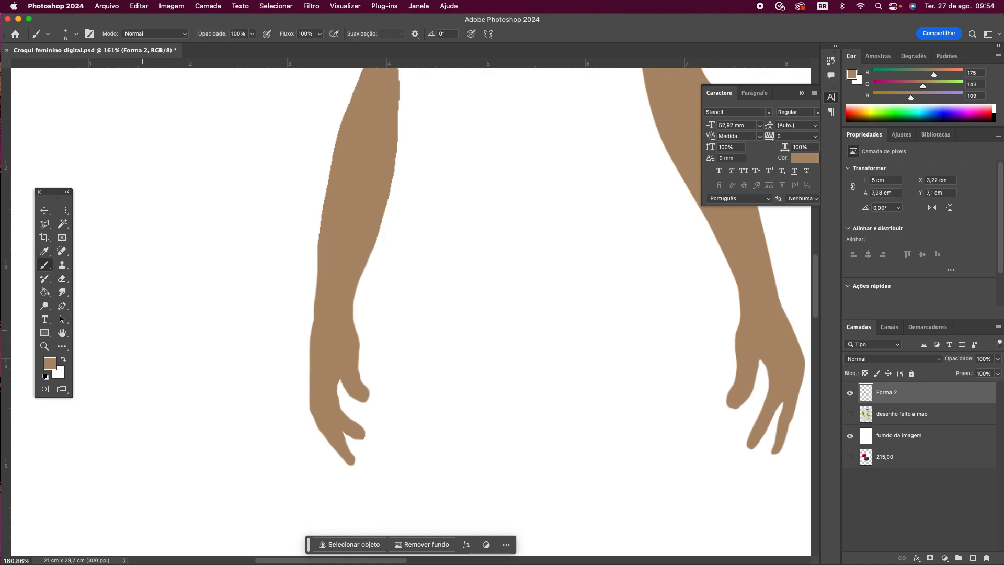
pyautogui.moveTo(770, 372)
pyautogui.mouseDown()
pyautogui.moveTo(748, 414)
pyautogui.moveTo(778, 412)
pyautogui.moveTo(772, 448)
pyautogui.mouseUp()
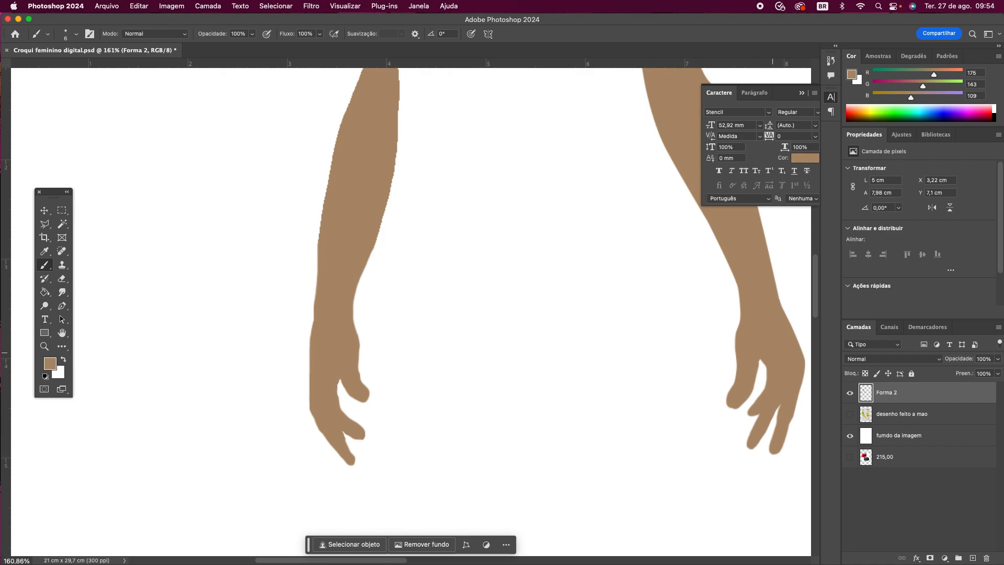
pyautogui.moveTo(755, 353); pyautogui.dragTo(767, 366)
pyautogui.moveTo(338, 393)
pyautogui.mouseDown()
pyautogui.moveTo(355, 413)
pyautogui.moveTo(347, 410)
pyautogui.mouseUp()
# - Show the "desenho feito a mao" layer again beneath the painted skin
pyautogui.press('super+minus')
pyautogui.press('super+minus')
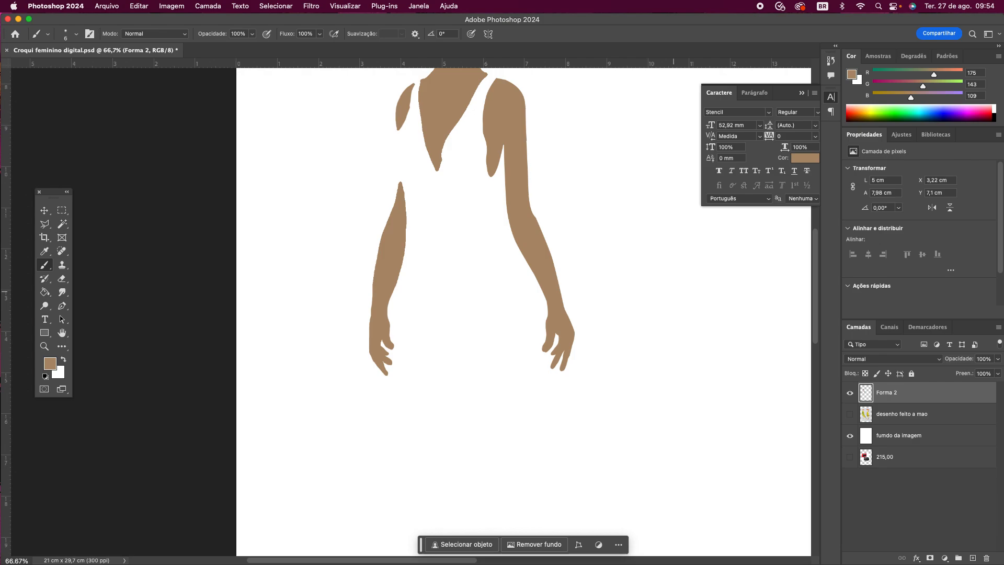
pyautogui.scroll(5, 471, 288)
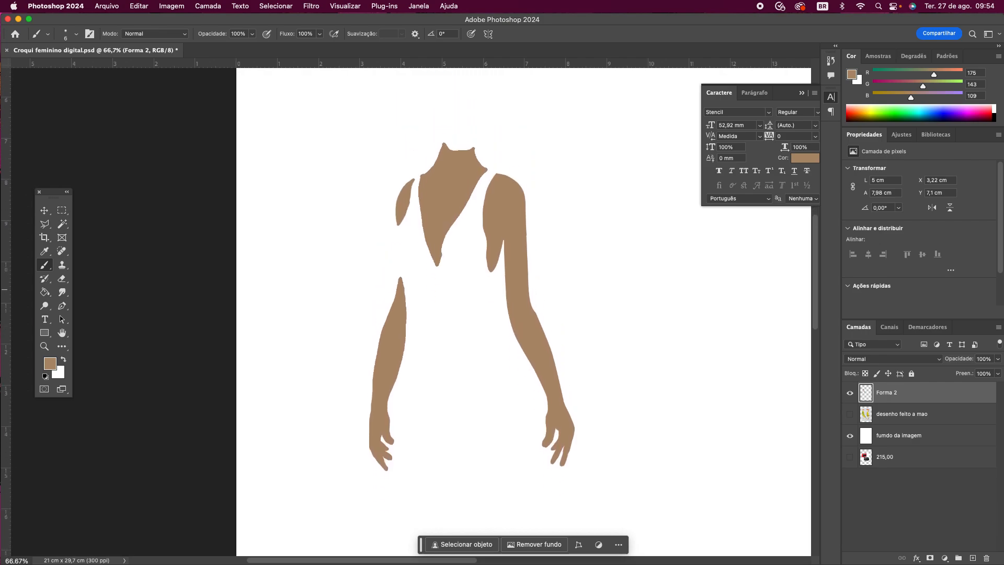
pyautogui.scroll(1, 471, 288)
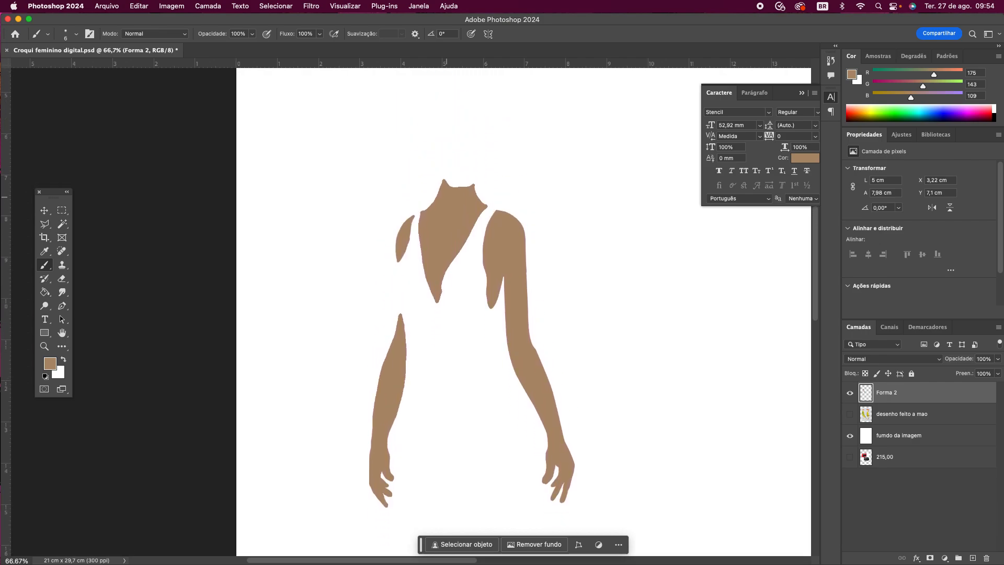
pyautogui.click(850, 414)
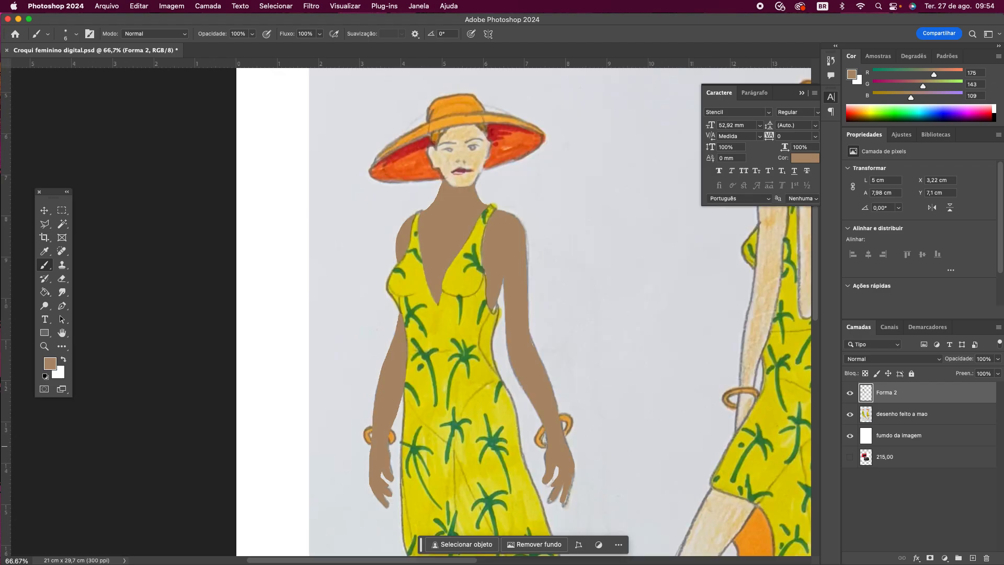
# - Move the floating tool palette next to the figure, clear of the face
pyautogui.moveTo(60, 198)
pyautogui.mouseDown()
pyautogui.moveTo(293, 209)
pyautogui.moveTo(268, 190)
pyautogui.mouseUp()
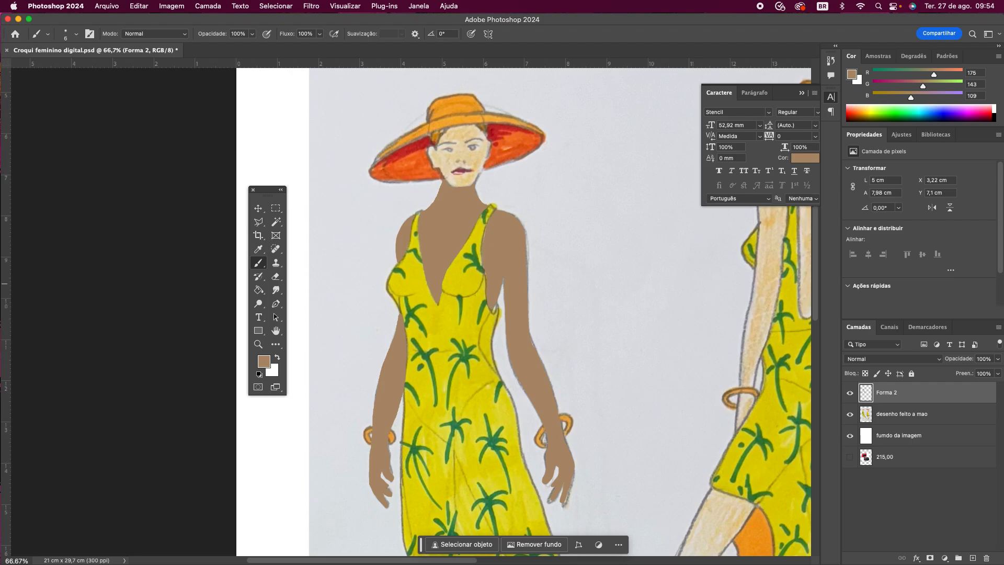
pyautogui.scroll(5, 264, 283)
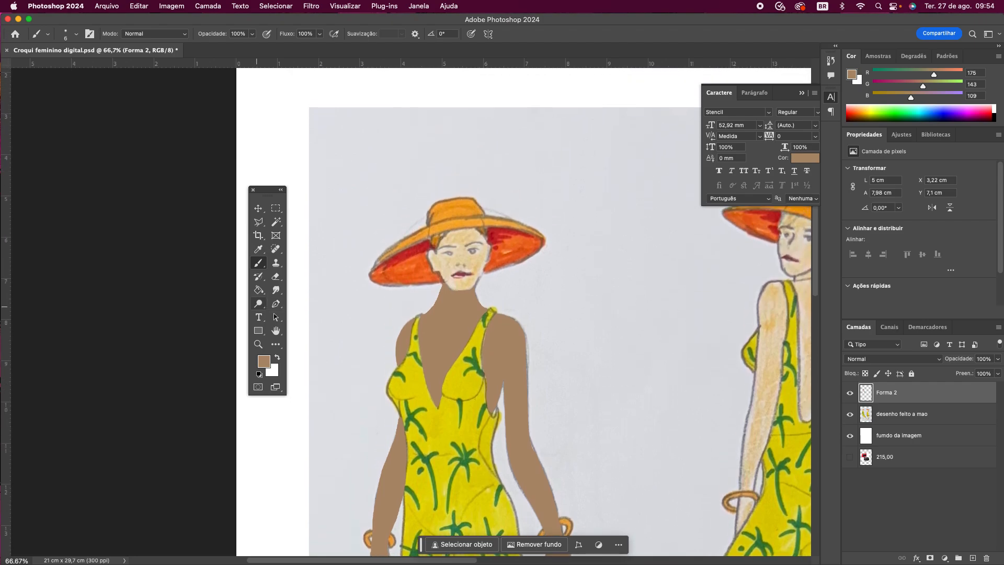
pyautogui.click(258, 303)
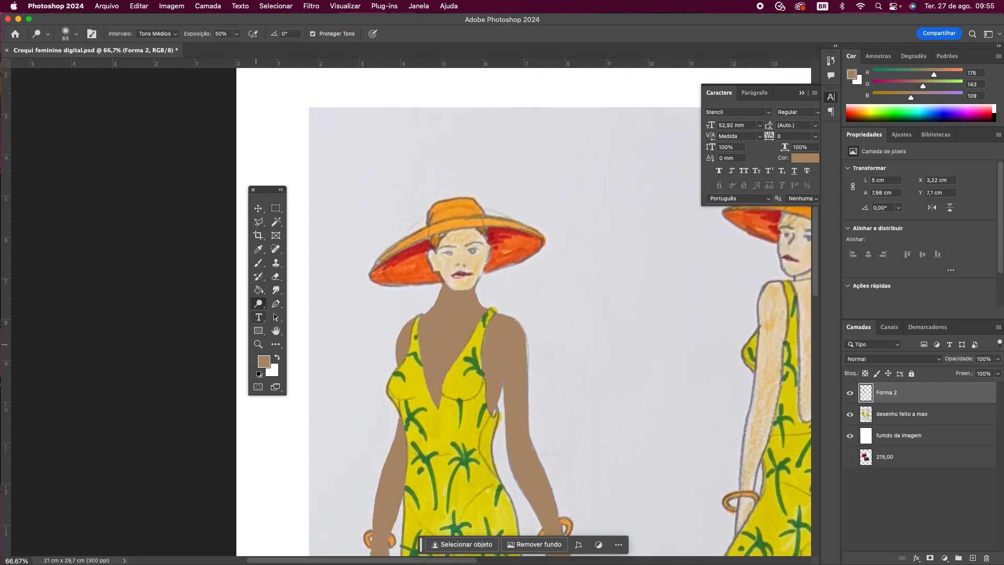
pyautogui.click(258, 344)
pyautogui.click(480, 263)
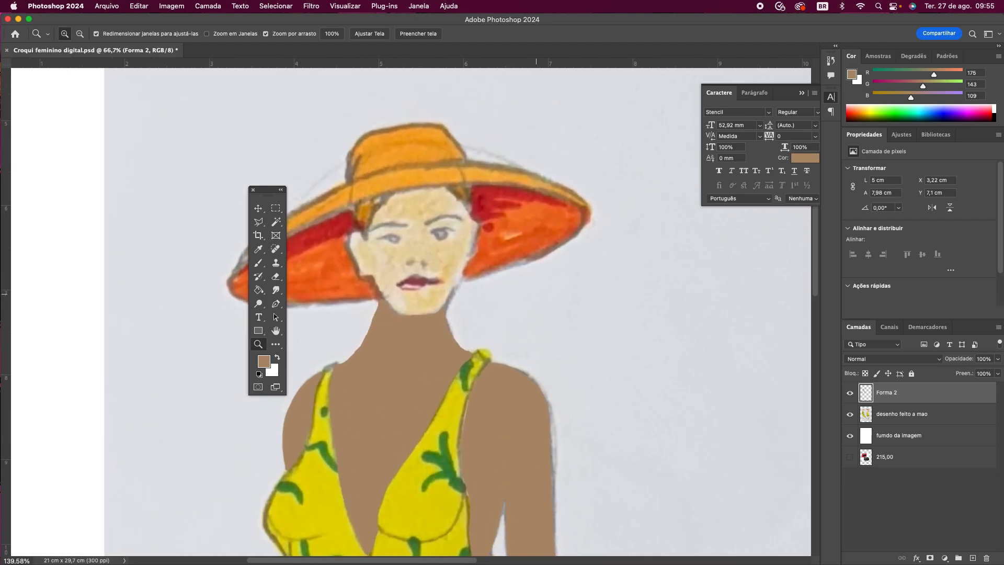
pyautogui.moveTo(268, 190); pyautogui.dragTo(178, 181)
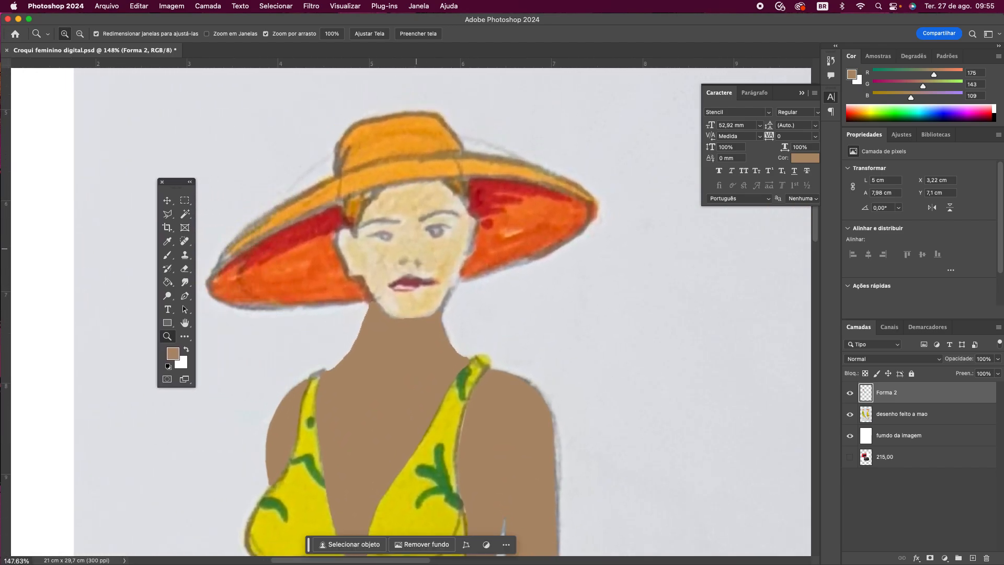
# - Select the face with the Lasso tool, following the hairline, ear, jaw and cheek and overlapping the painted neck
pyautogui.click(389, 271)
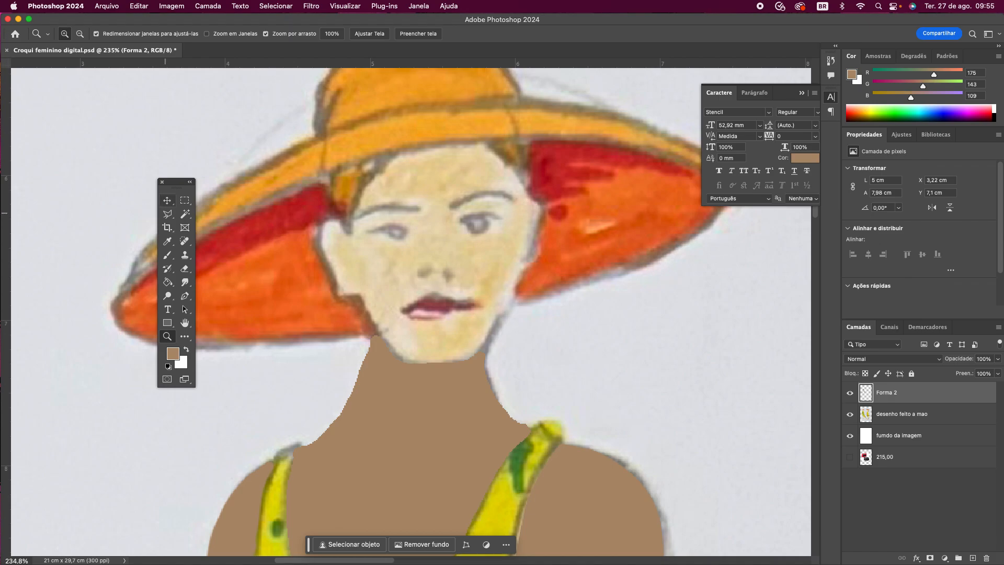
pyautogui.click(167, 214)
pyautogui.rightClick(168, 214)
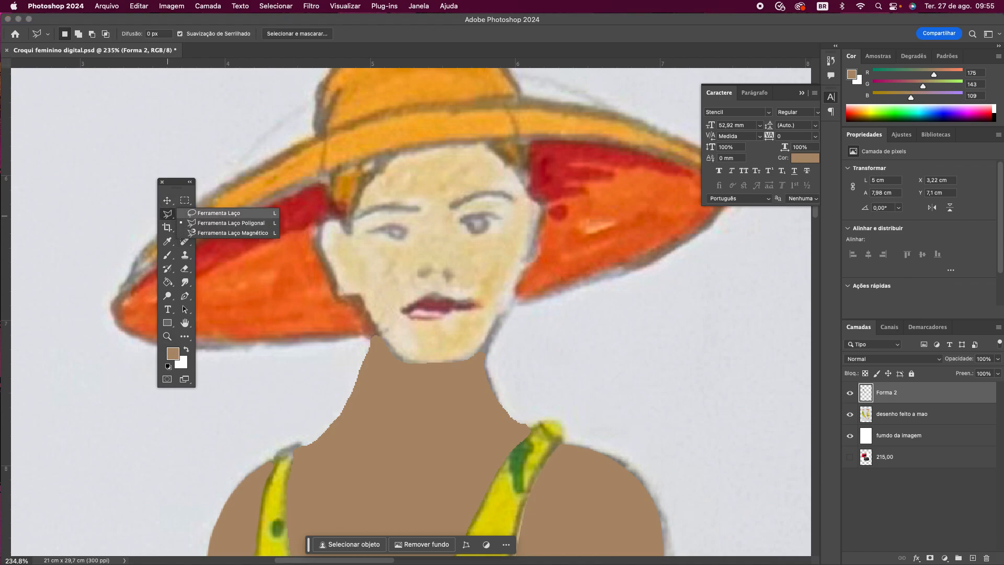
pyautogui.click(217, 213)
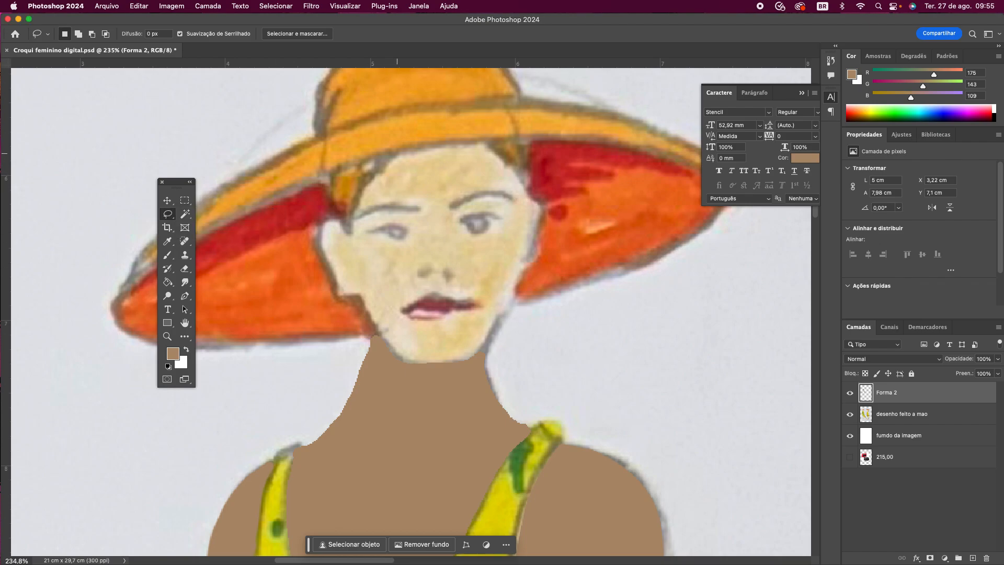
pyautogui.moveTo(401, 151); pyautogui.dragTo(390, 151)
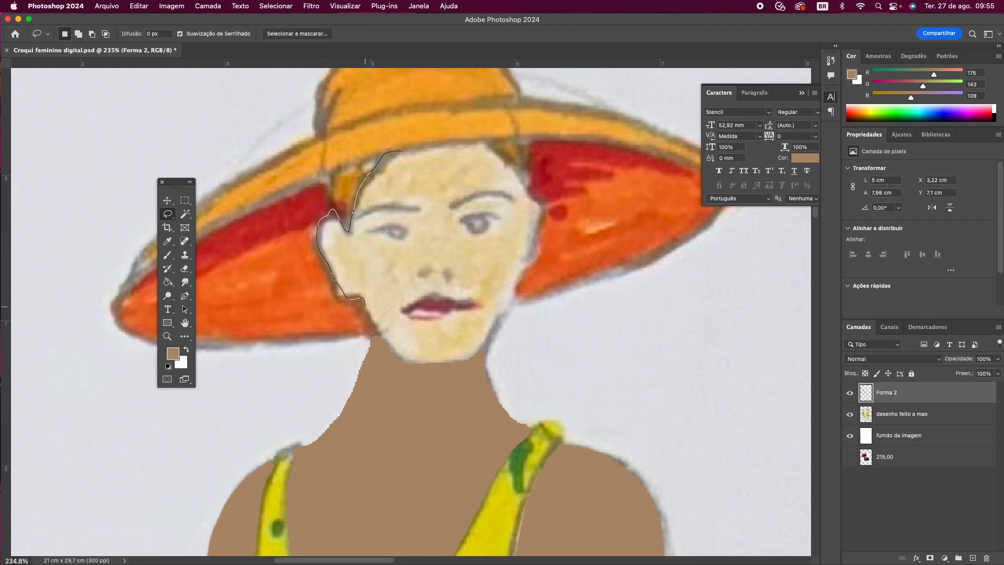
pyautogui.moveTo(375, 345)
pyautogui.mouseDown()
pyautogui.moveTo(389, 370)
pyautogui.moveTo(430, 385)
pyautogui.moveTo(472, 371)
pyautogui.mouseUp()
pyautogui.moveTo(499, 329); pyautogui.dragTo(538, 253)
pyautogui.moveTo(459, 141); pyautogui.dragTo(387, 152)
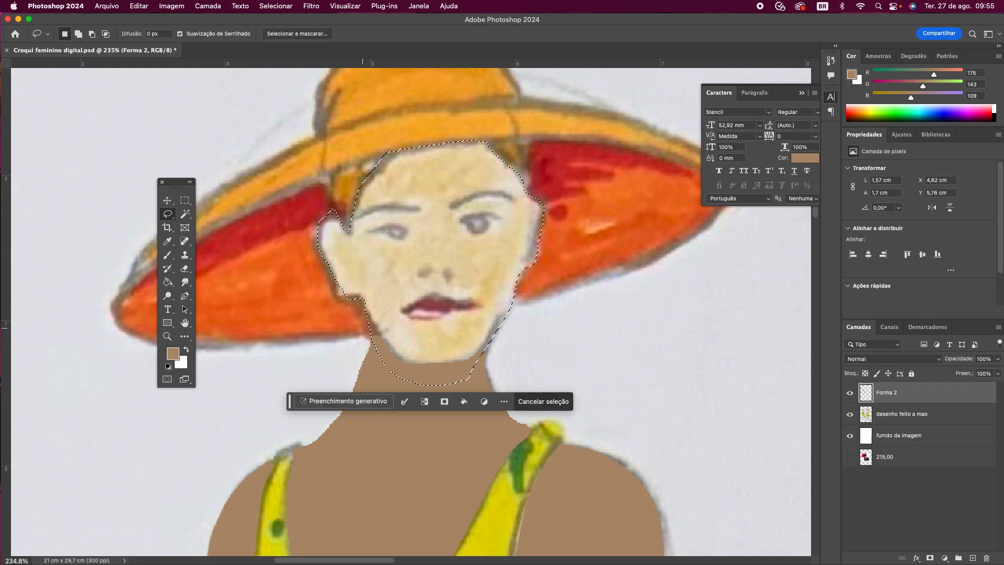
# - Fill the face selection with brown using the Paint Bucket and deselect it
pyautogui.click(168, 282)
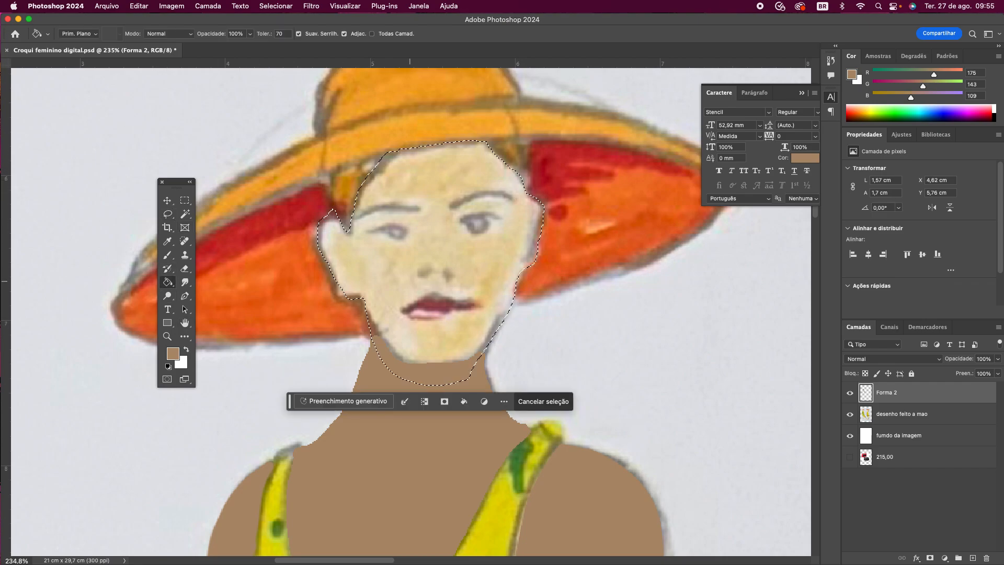
pyautogui.click(406, 267)
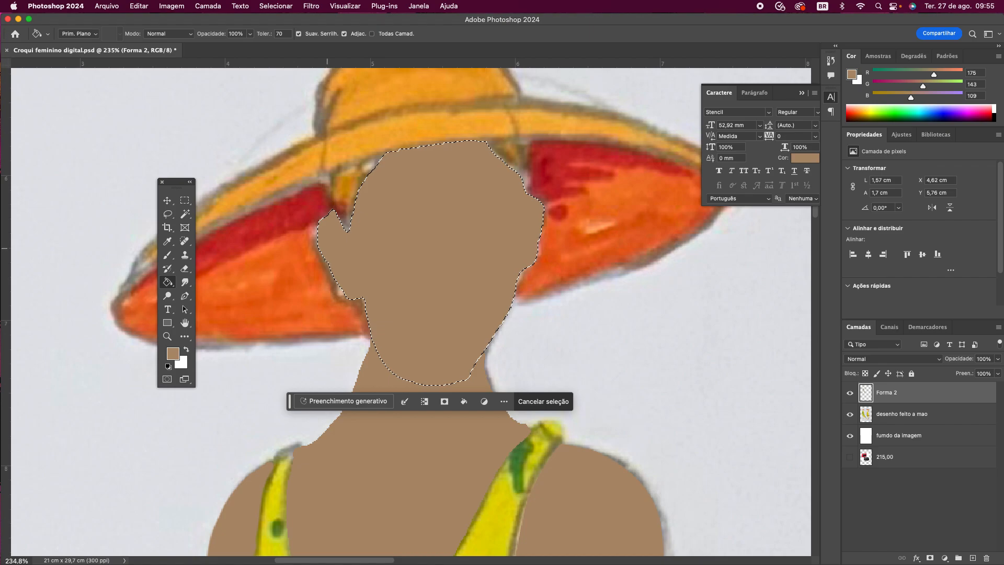
pyautogui.press('super+d')
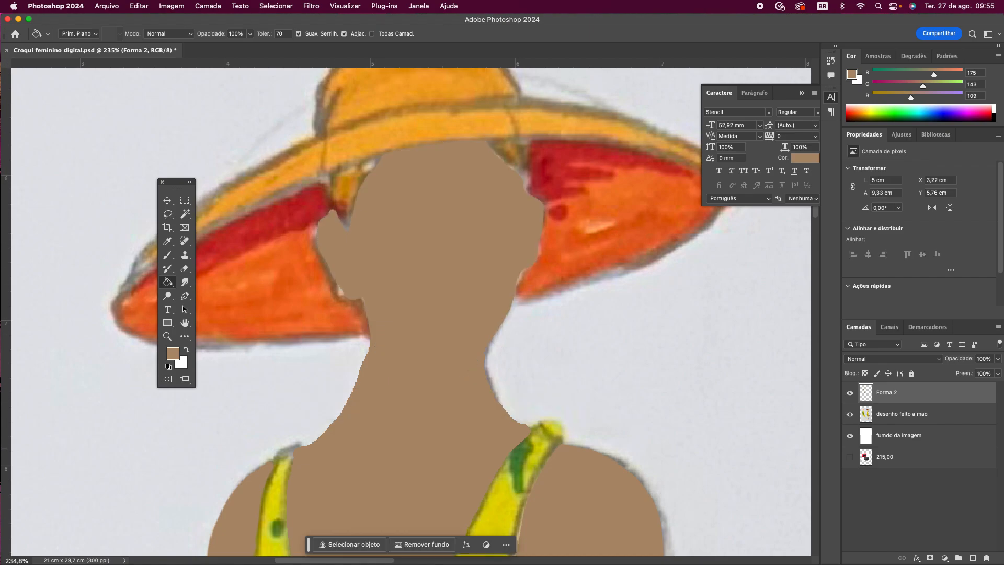
# - Check the painted face by hiding and showing the "Forma 2" skin layer
pyautogui.click(850, 393)
pyautogui.click(850, 392)
pyautogui.click(849, 393)
pyautogui.click(850, 393)
# - Start a brown Pen tool shape on the front figure's straight leg, tracing its outer edge from the dress hem past the ankle
pyautogui.press('super+minus')
pyautogui.press('super+minus')
pyautogui.press('super+minus')
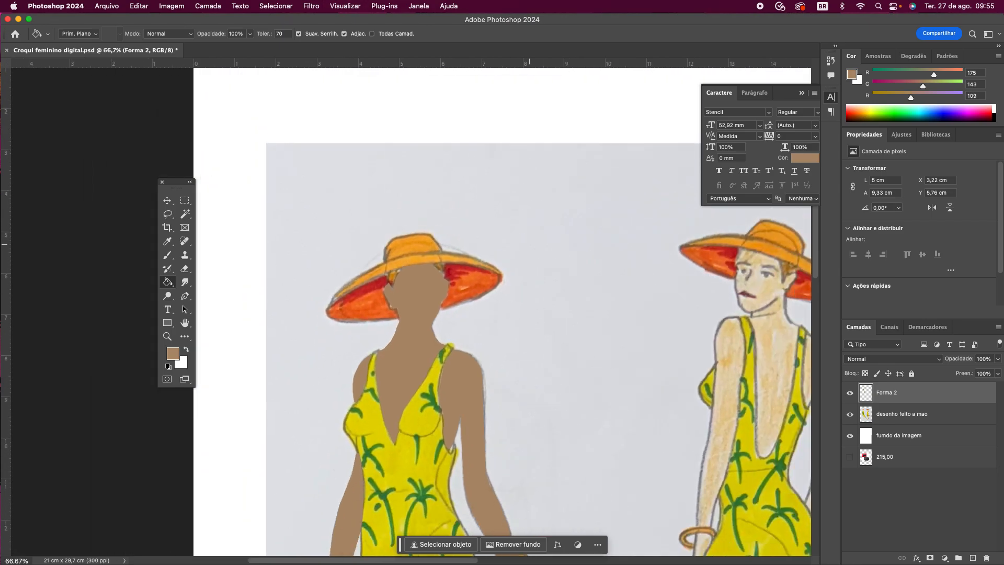
pyautogui.scroll(-15, 502, 314)
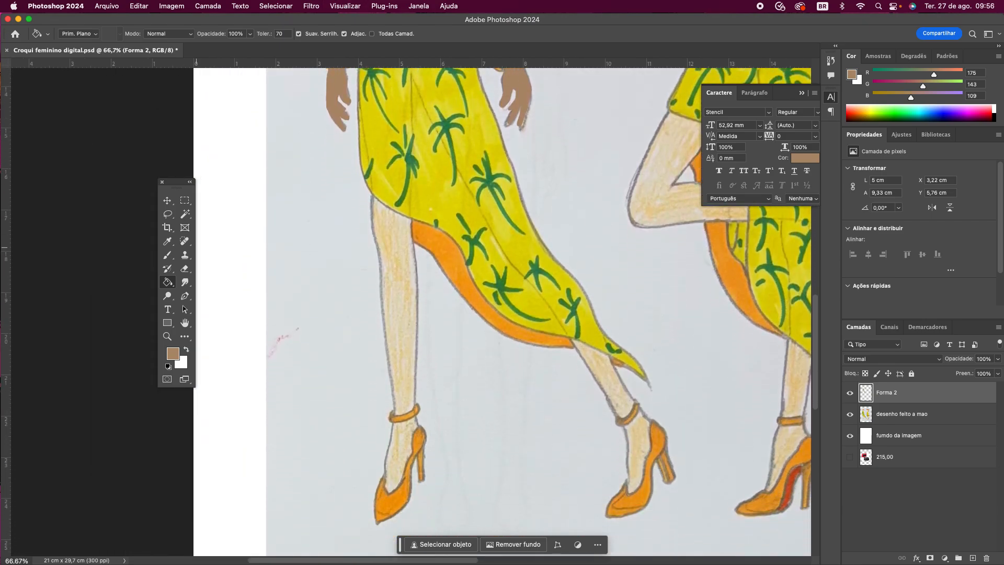
pyautogui.click(167, 336)
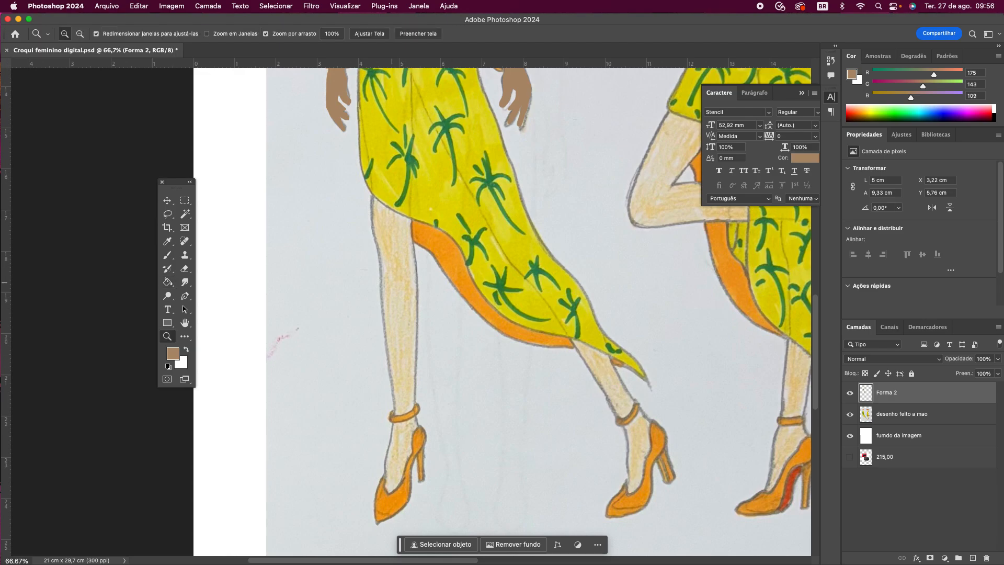
pyautogui.moveTo(340, 243); pyautogui.dragTo(380, 170)
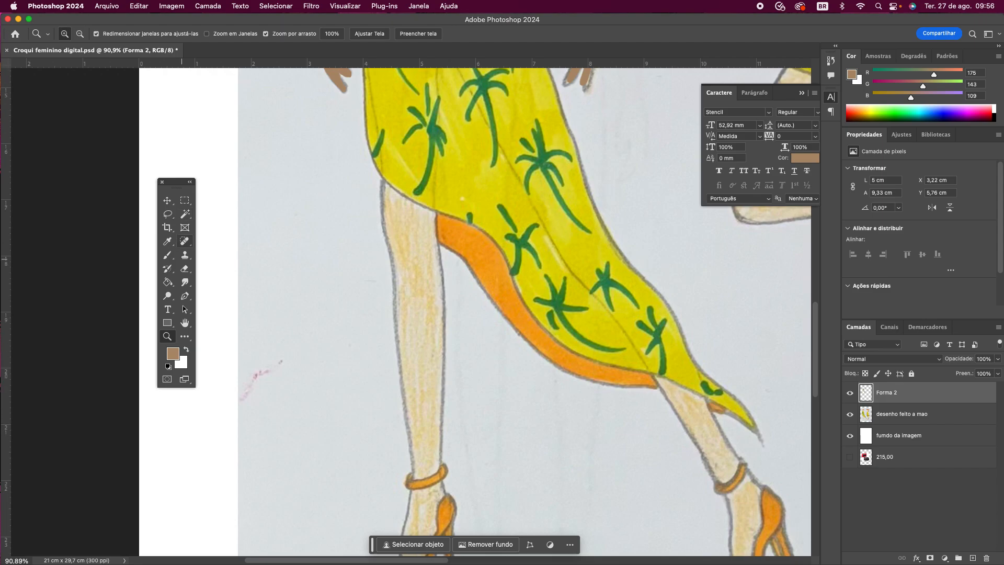
pyautogui.click(185, 295)
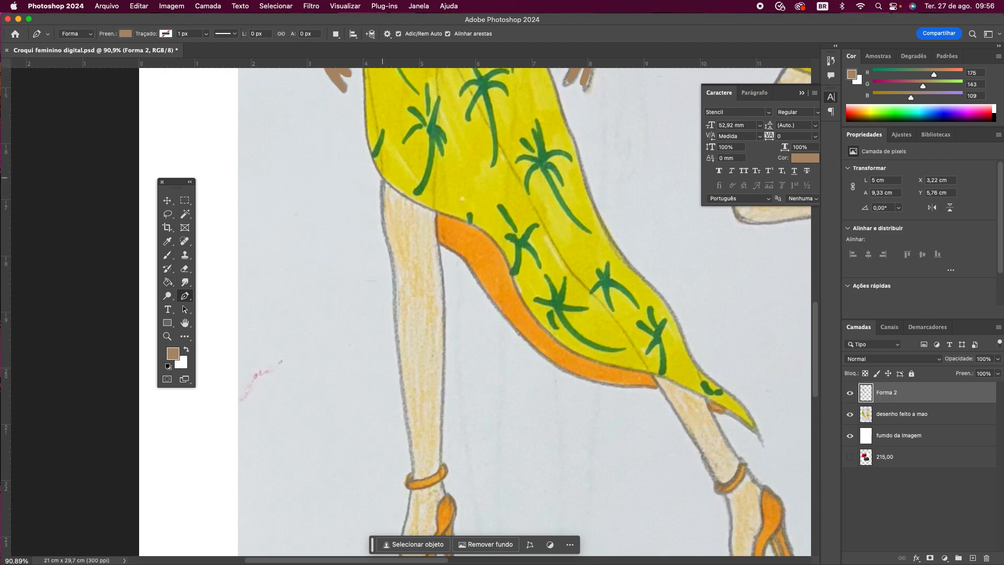
pyautogui.click(382, 178)
pyautogui.moveTo(384, 228); pyautogui.dragTo(393, 275)
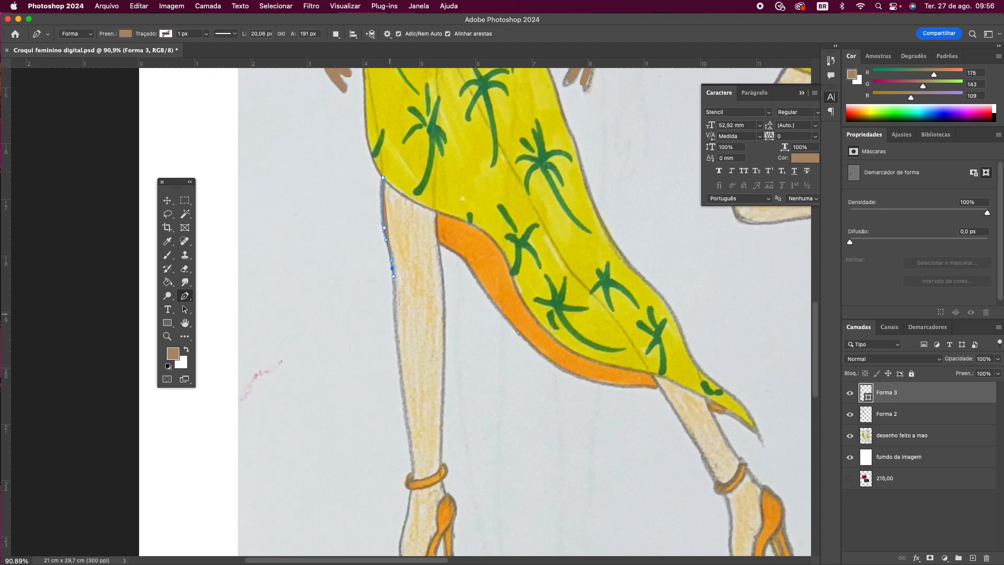
pyautogui.moveTo(395, 324); pyautogui.dragTo(397, 335)
pyautogui.click(404, 403)
pyautogui.click(411, 451)
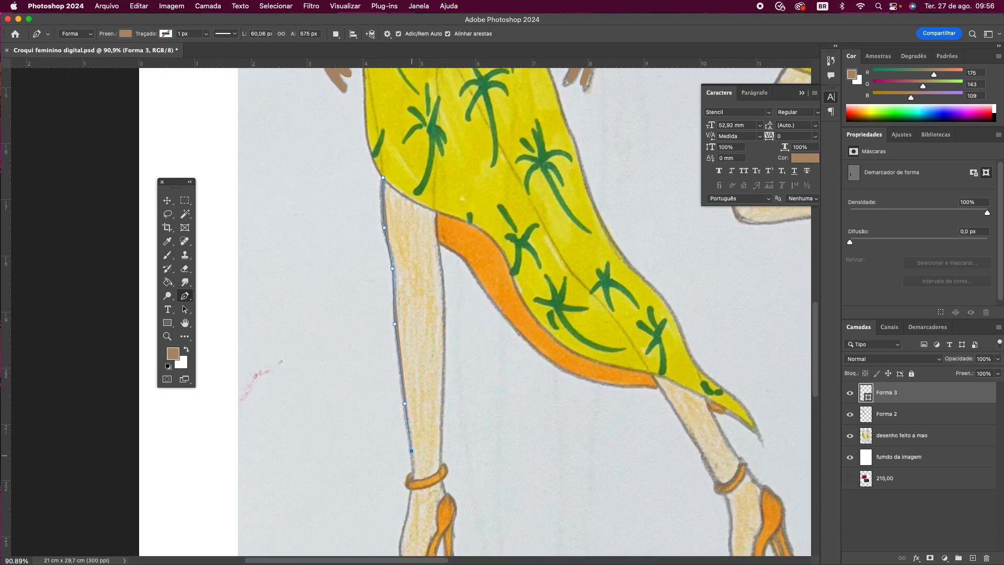
pyautogui.click(413, 478)
pyautogui.click(408, 508)
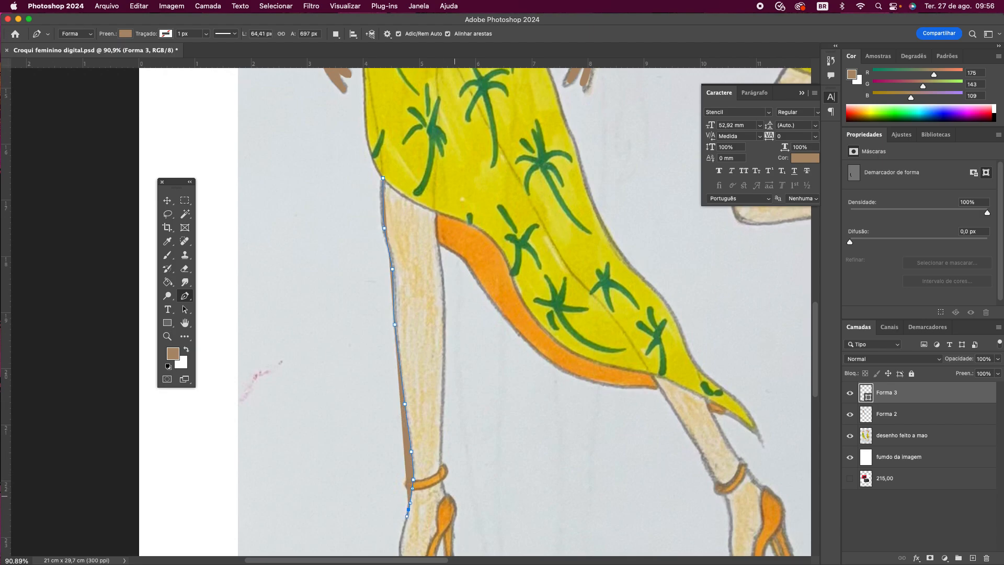
# - Continue the leg outline around the foot, following the instep and the opening of the orange shoe
pyautogui.scroll(-5, 525, 313)
pyautogui.click(402, 405)
pyautogui.click(400, 426)
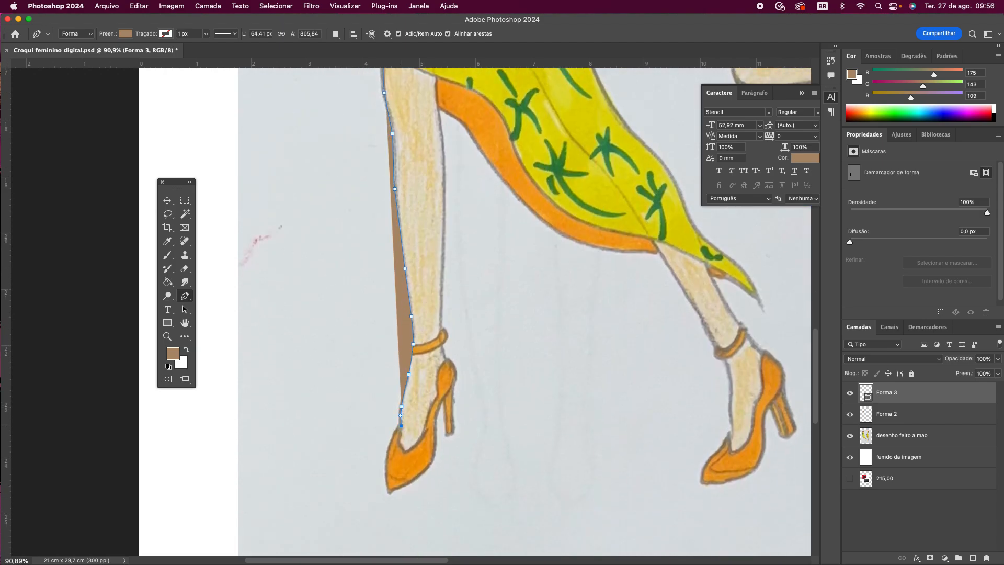
pyautogui.click(399, 440)
pyautogui.moveTo(403, 451); pyautogui.dragTo(429, 417)
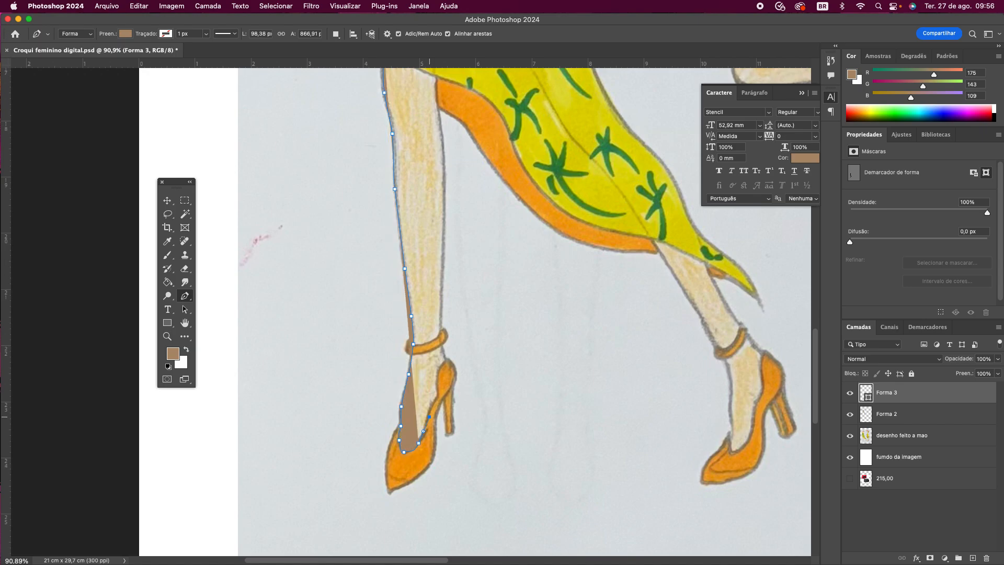
pyautogui.click(437, 401)
pyautogui.click(438, 388)
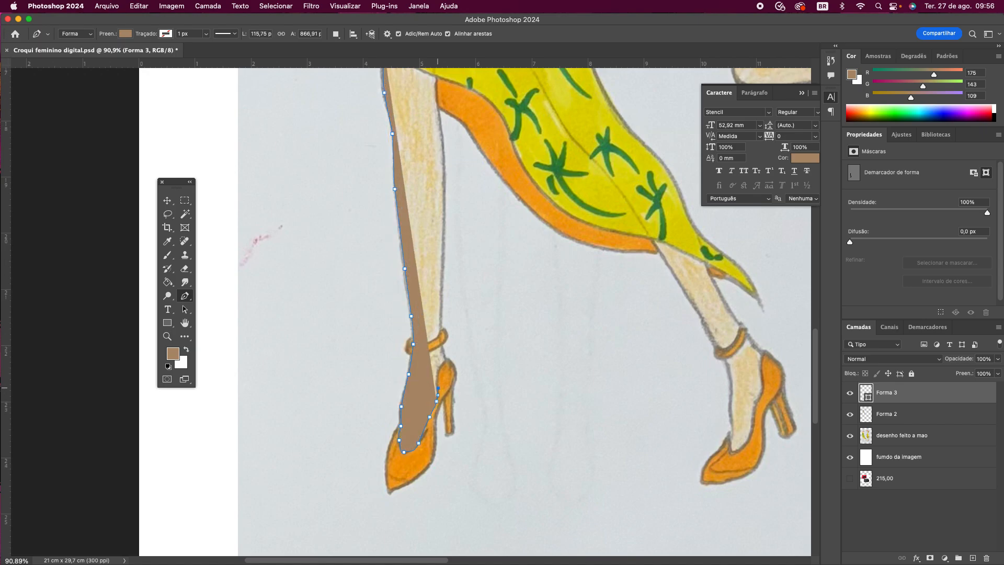
# - Trace the heel and inner edge of the leg up to the hem and close the shape along the dress
pyautogui.moveTo(442, 368); pyautogui.dragTo(446, 361)
pyautogui.moveTo(442, 286); pyautogui.dragTo(443, 250)
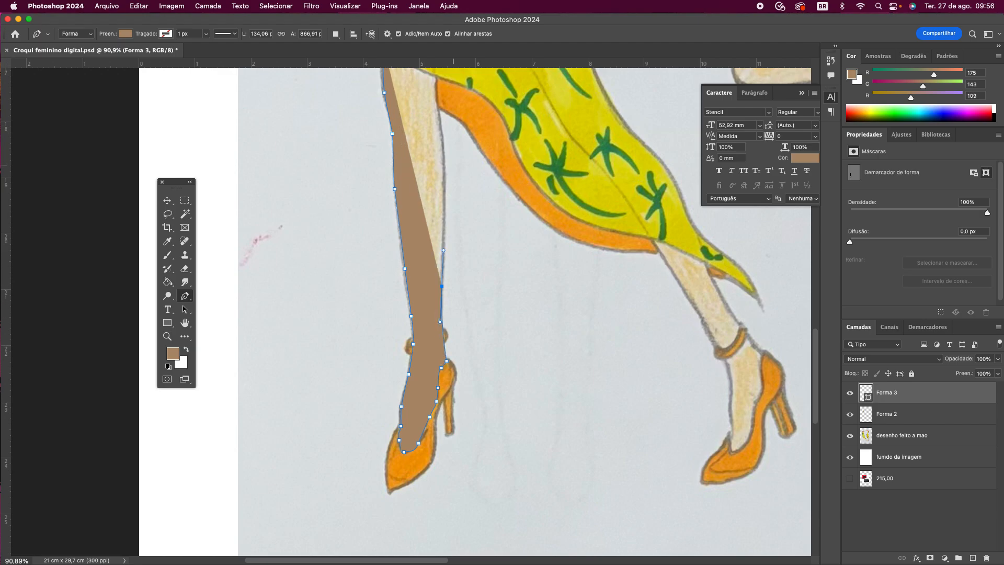
pyautogui.moveTo(444, 167); pyautogui.dragTo(443, 150)
pyautogui.scroll(-3, 457, 120)
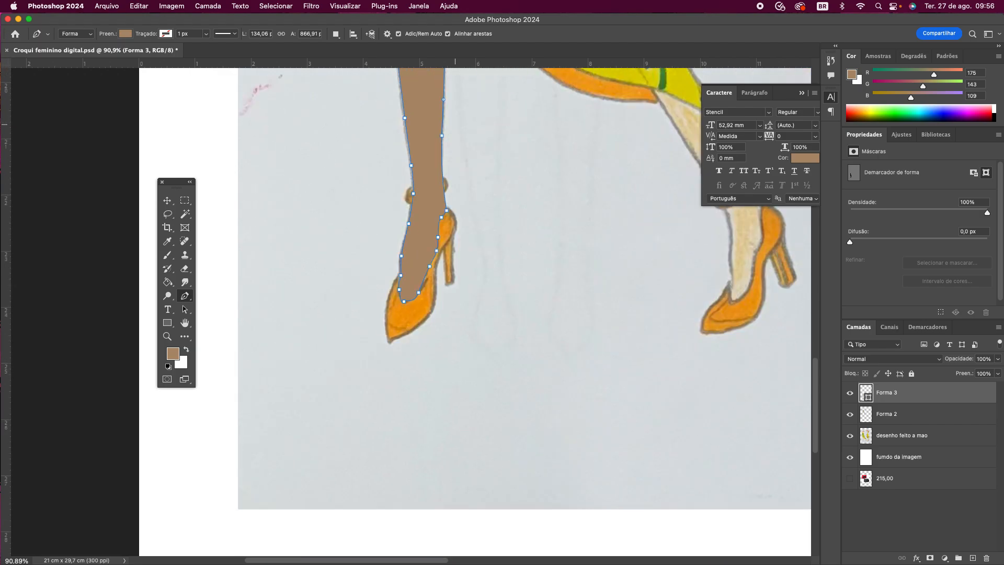
pyautogui.scroll(5, 455, 124)
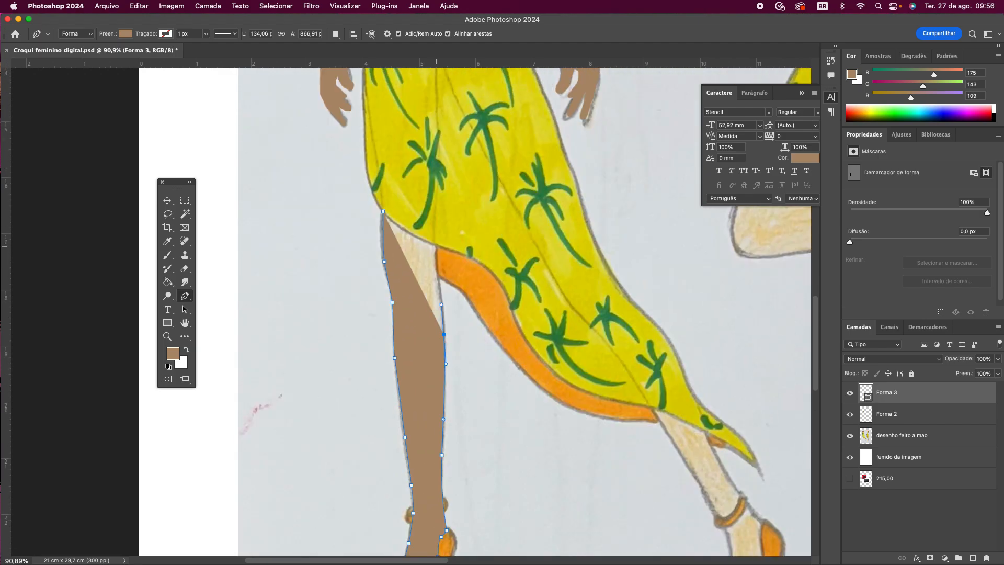
pyautogui.click(437, 246)
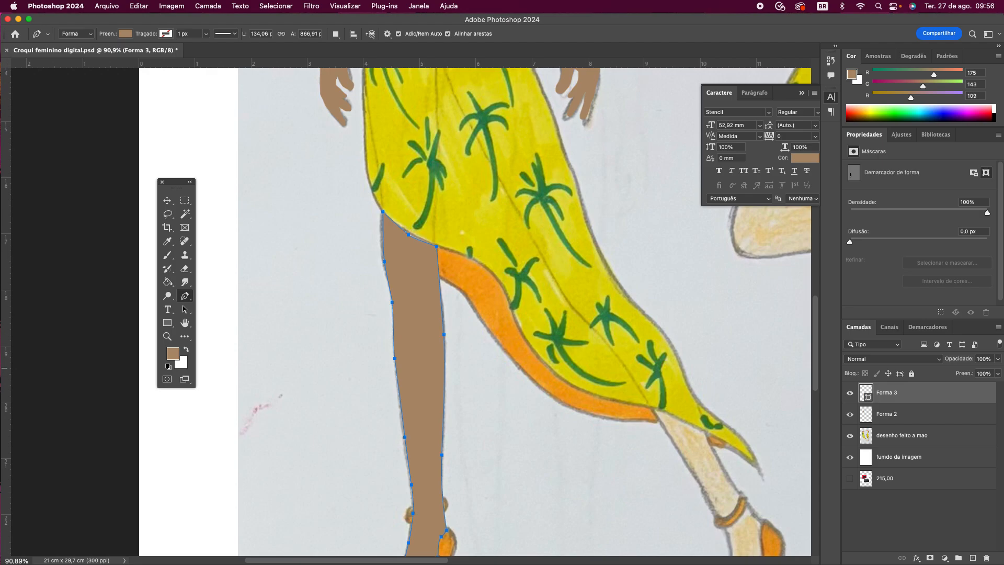
# - Select the new leg shape together with the "Forma 2" skin layer and merge them into one layer
pyautogui.click(167, 200)
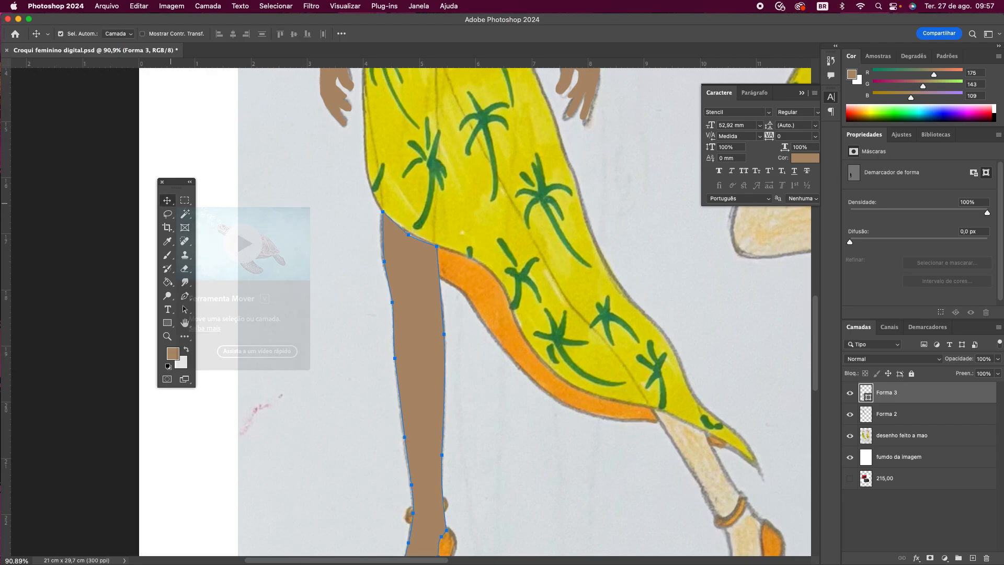
pyautogui.click(347, 319)
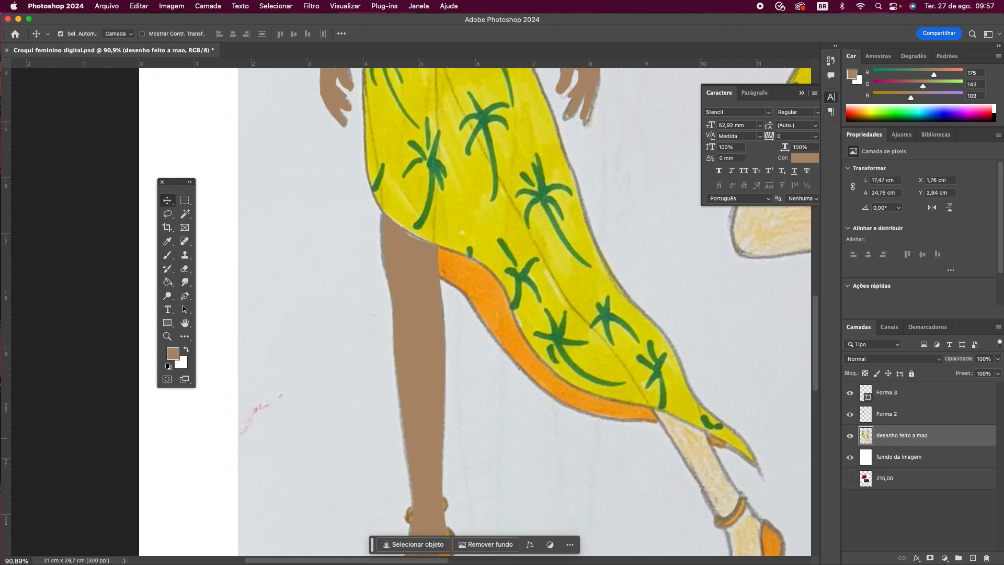
pyautogui.click(421, 393)
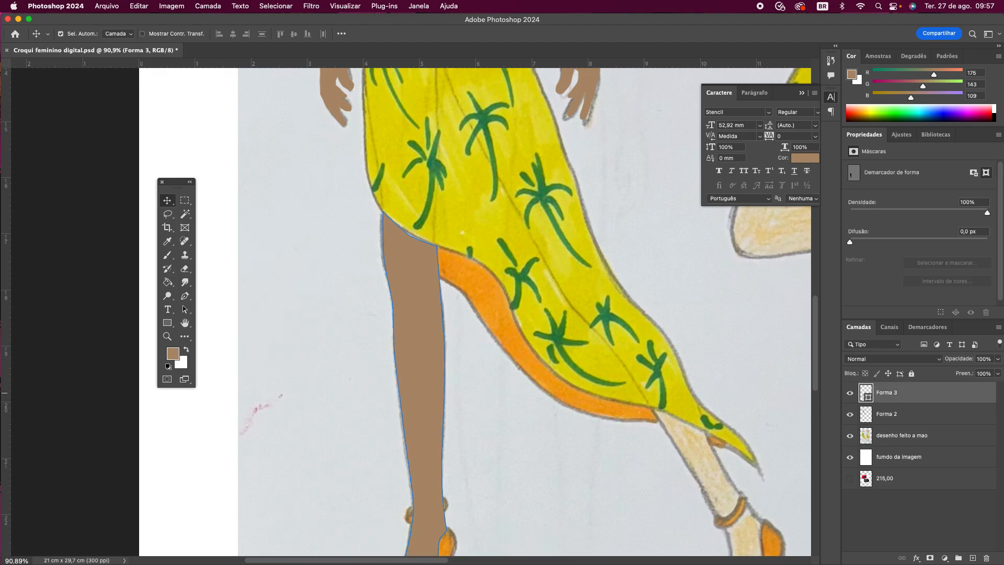
pyautogui.keyDown('shift'); pyautogui.click(904, 413); pyautogui.keyUp('shift')
pyautogui.press('super')
pyautogui.press('super+e')
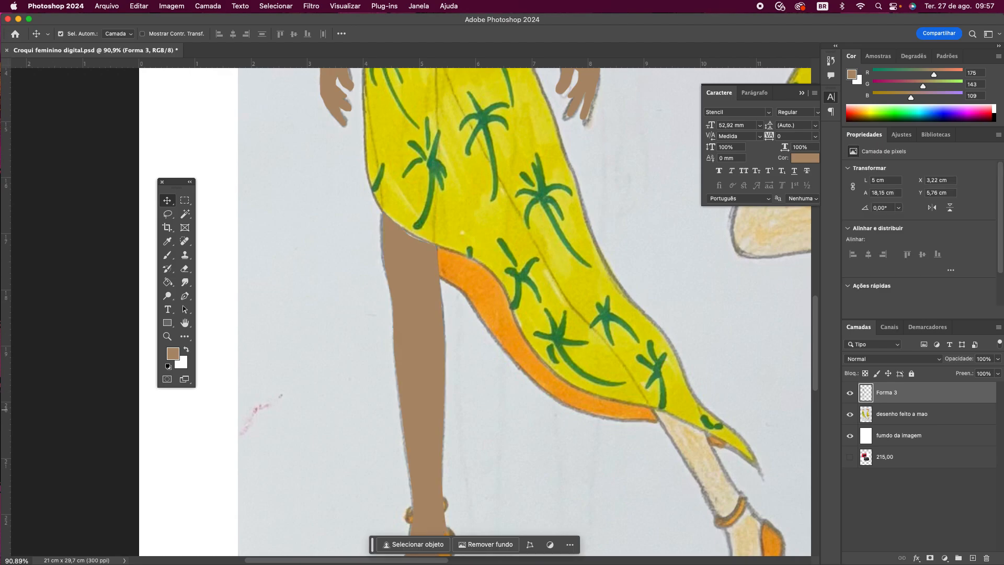
# - Check the painted skin by toggling the visibility of the "desenho feito a mao" and "Forma 3" layers
pyautogui.press('super+minus')
pyautogui.press('super+minus')
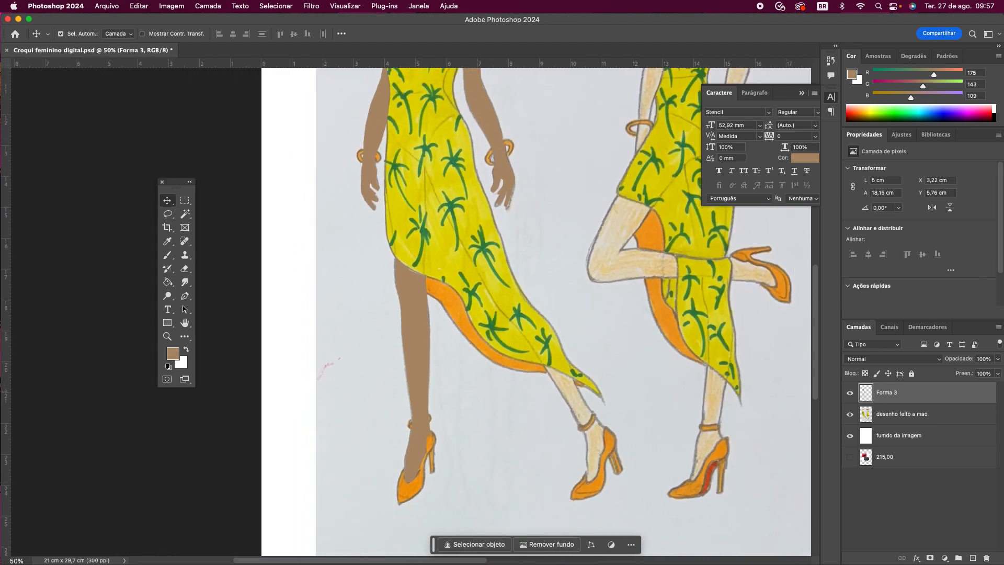
pyautogui.scroll(5, 523, 314)
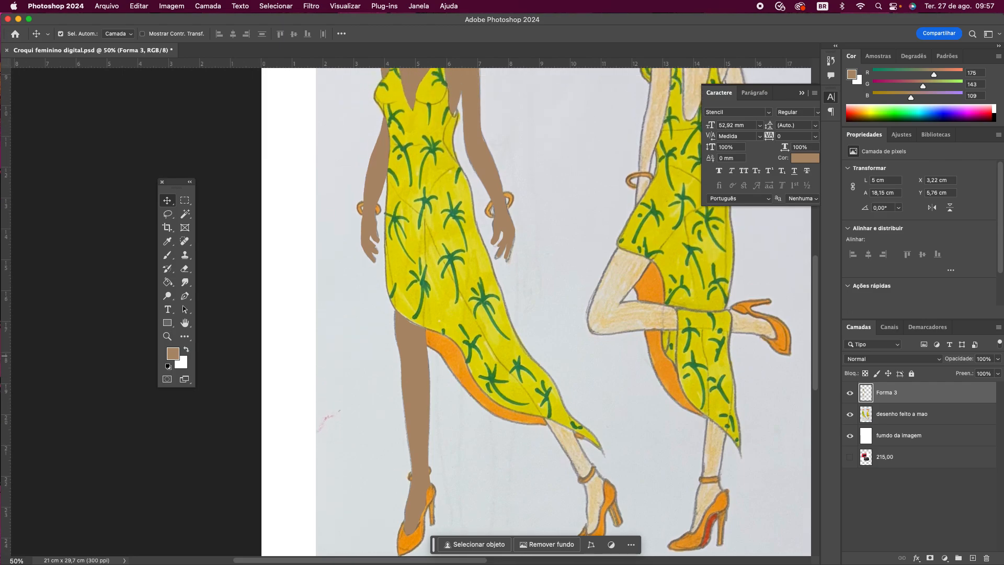
pyautogui.click(849, 413)
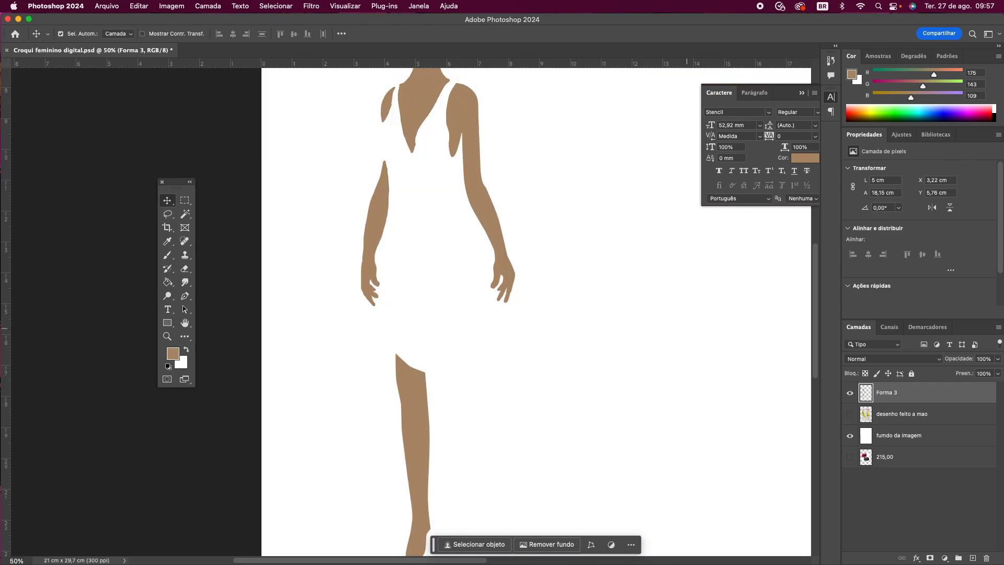
pyautogui.click(850, 392)
pyautogui.click(850, 392)
pyautogui.click(850, 393)
pyautogui.click(850, 414)
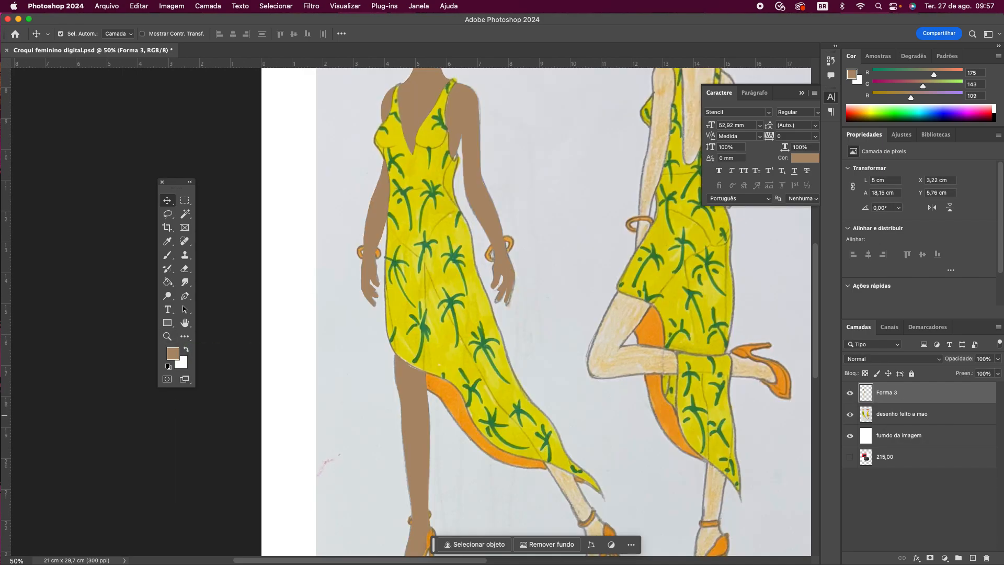
# - Start a brown Pen tool shape on the front figure's other leg, tracing its outer edge from the hem to below the ankle strap
pyautogui.scroll(-5, 563, 312)
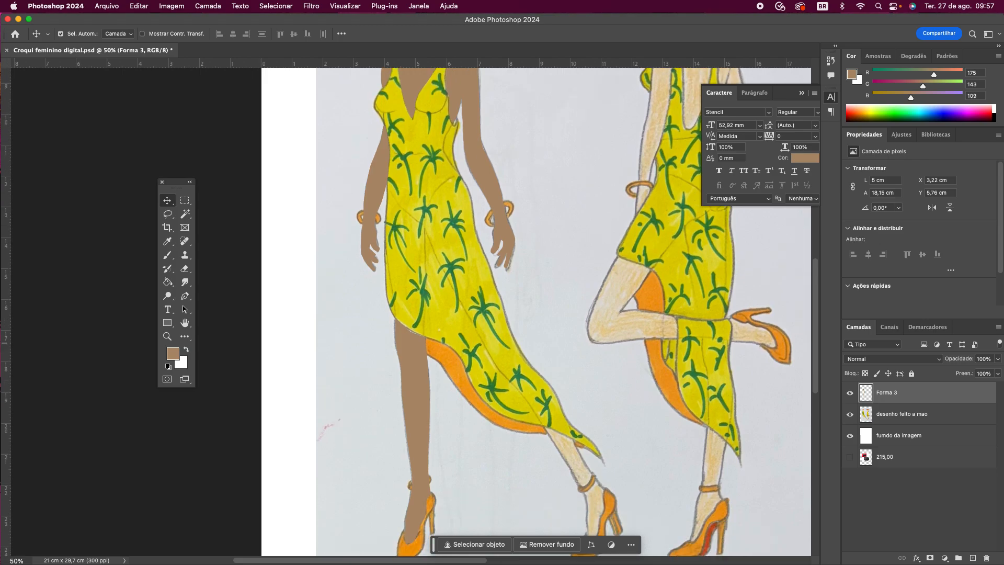
pyautogui.press('z')
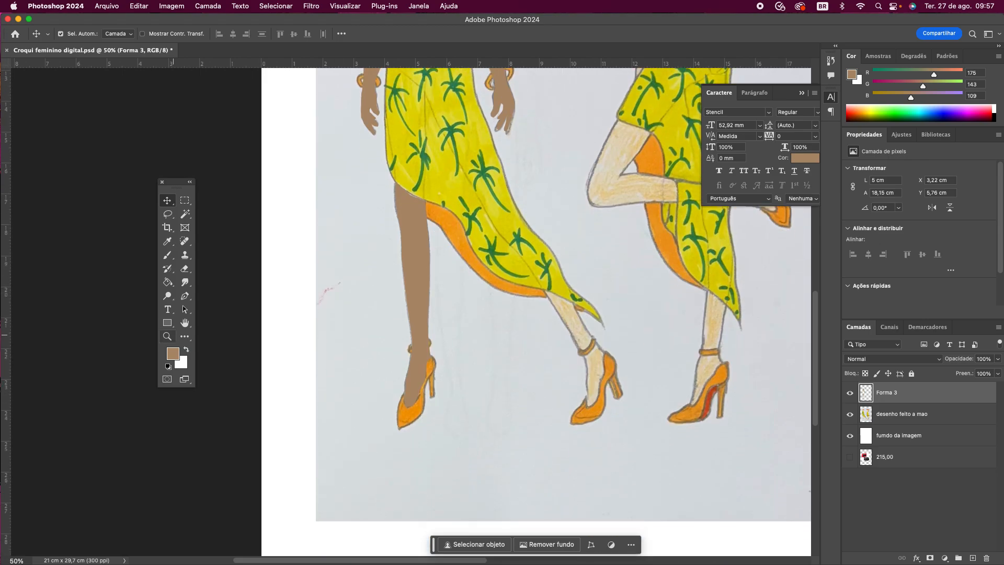
pyautogui.moveTo(647, 383); pyautogui.dragTo(694, 383)
pyautogui.moveTo(603, 261); pyautogui.dragTo(621, 295)
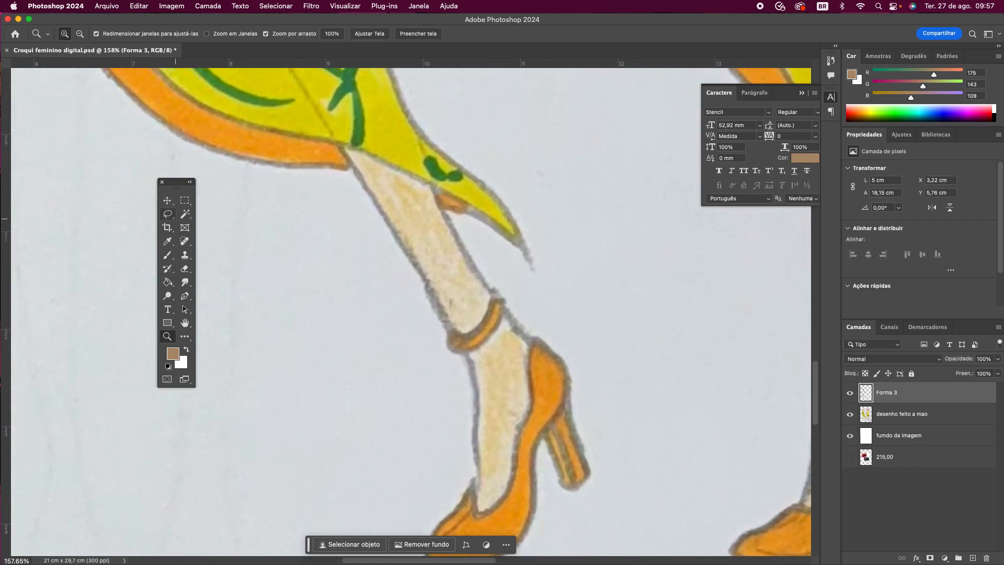
pyautogui.click(185, 296)
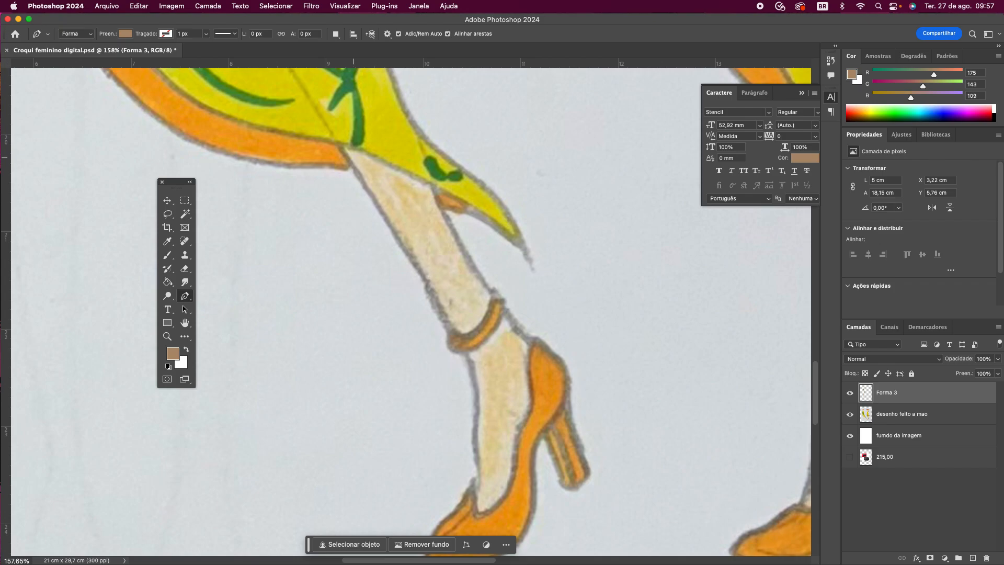
pyautogui.click(338, 145)
pyautogui.click(389, 223)
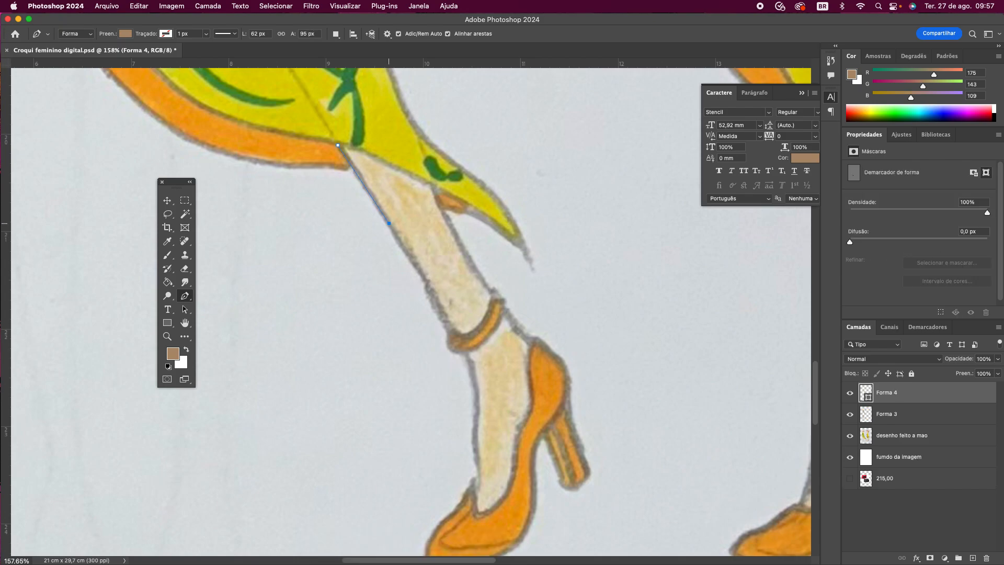
pyautogui.moveTo(421, 275); pyautogui.dragTo(473, 432)
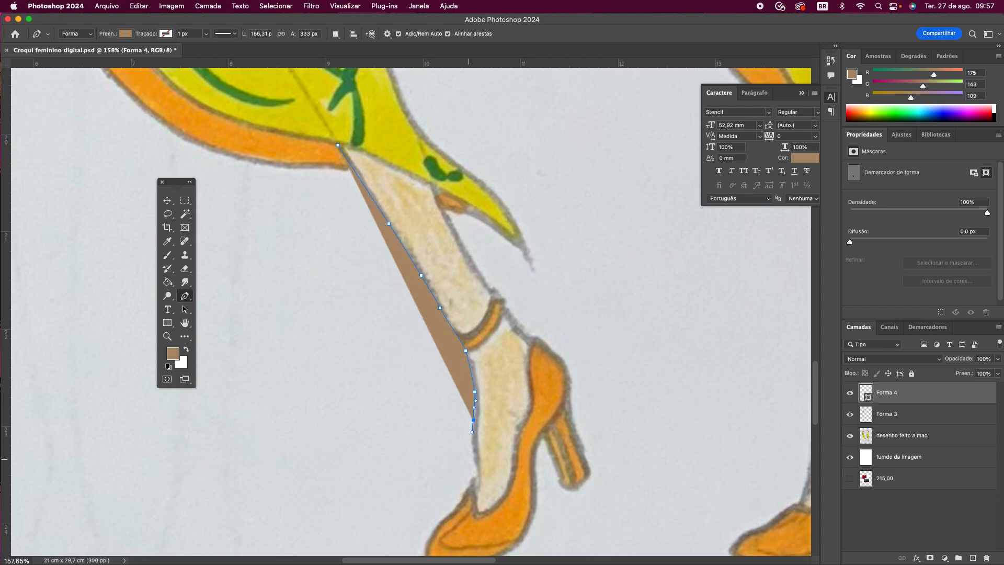
# - Continue the second leg's outline around the foot, following the shoe opening up to the heel
pyautogui.click(477, 449)
pyautogui.moveTo(478, 467); pyautogui.dragTo(476, 476)
pyautogui.click(474, 486)
pyautogui.moveTo(475, 515); pyautogui.dragTo(508, 493)
pyautogui.moveTo(516, 476); pyautogui.dragTo(517, 457)
pyautogui.moveTo(519, 439); pyautogui.dragTo(530, 358)
pyautogui.click(535, 346)
# - Trace the calf back up to the dress and close the second leg's shape along the hem
pyautogui.moveTo(475, 270); pyautogui.dragTo(459, 245)
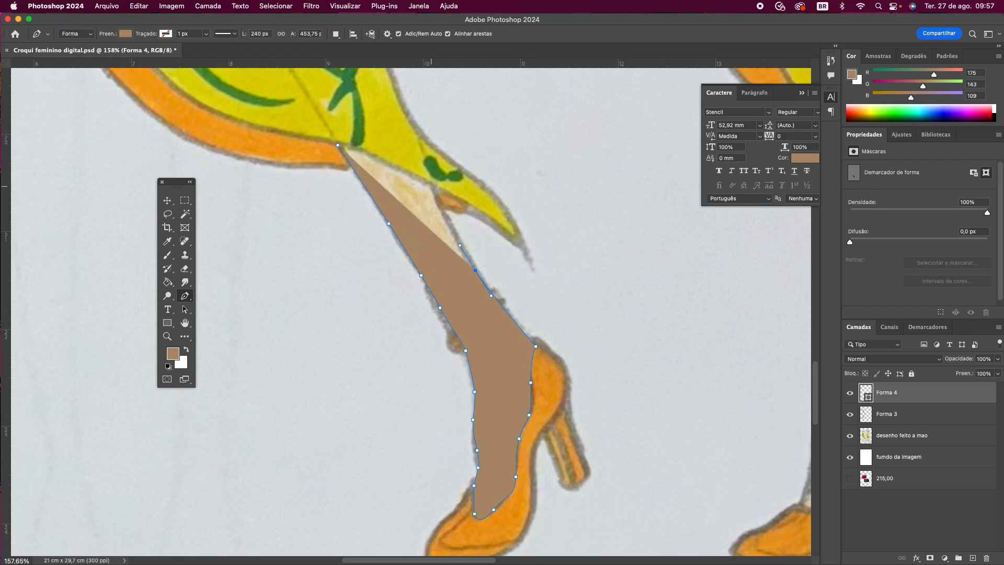
pyautogui.click(432, 185)
pyautogui.click(386, 160)
pyautogui.click(338, 145)
# - Select the second leg's shape together with the "Forma 3" skin layer and merge them into one layer
pyautogui.click(167, 200)
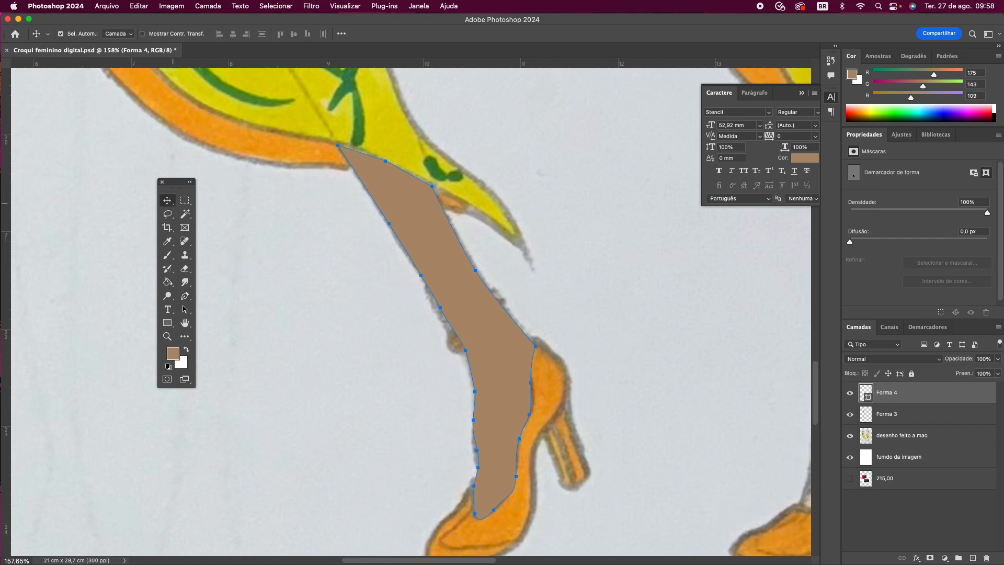
pyautogui.click(299, 248)
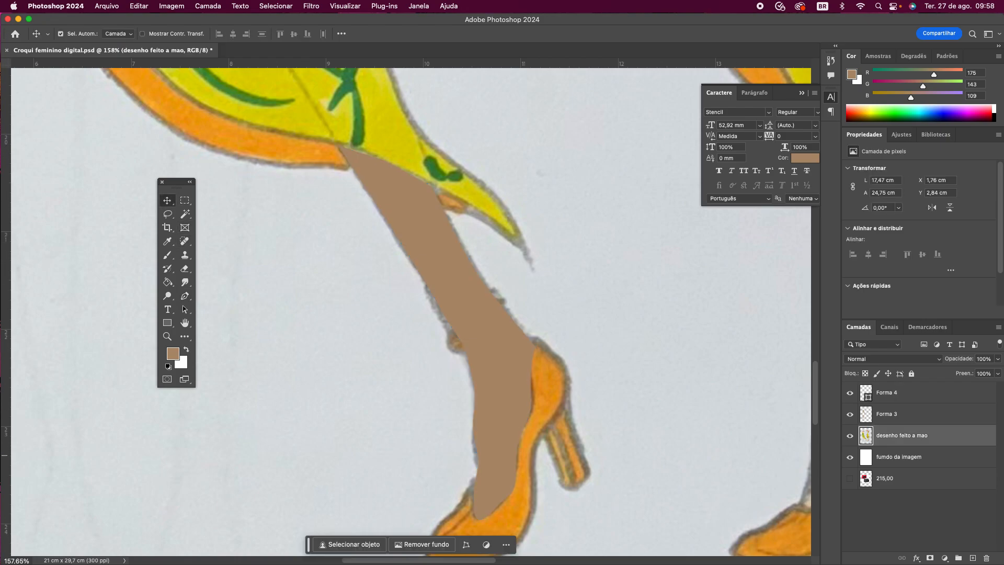
pyautogui.click(499, 393)
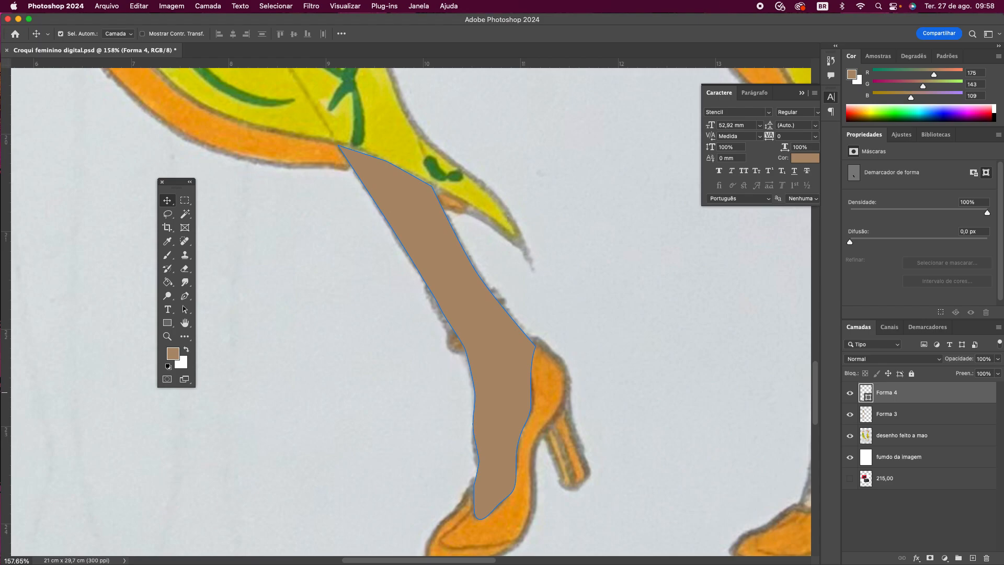
pyautogui.keyDown('shift'); pyautogui.click(905, 412); pyautogui.keyUp('shift')
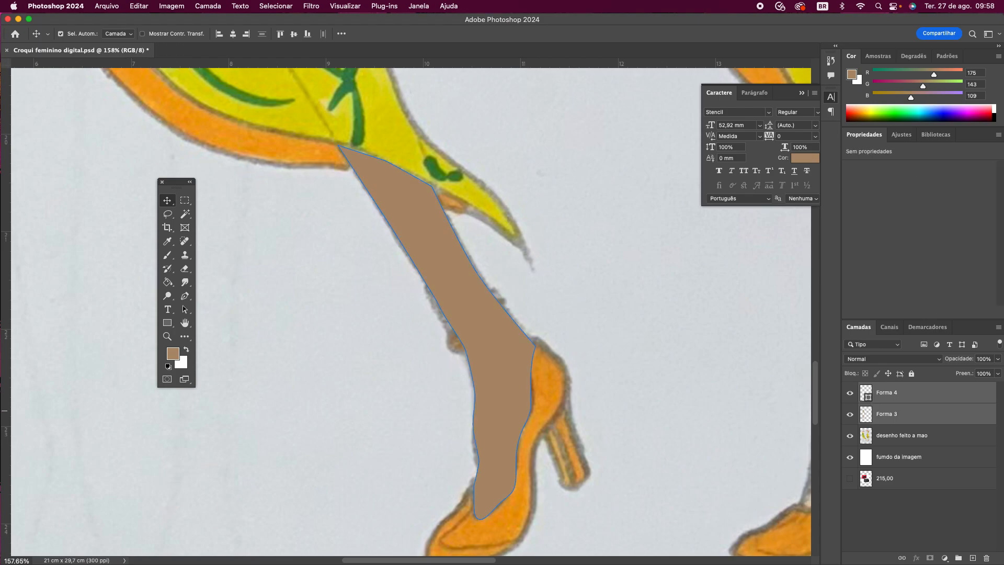
pyautogui.press('super')
pyautogui.press('super+e')
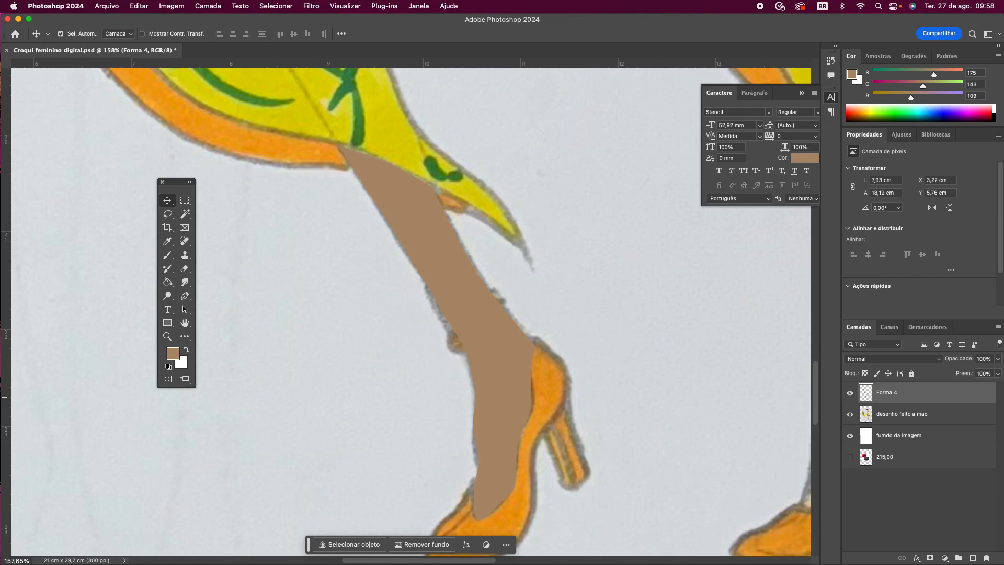
# - Examine the whole figure's painted skin by repeatedly hiding and showing the "desenho feito a mao" layer
pyautogui.press('super')
pyautogui.press('super+minus')
pyautogui.press('super+minus')
pyautogui.press('super+minus')
pyautogui.press('super+minus')
pyautogui.press('super+minus')
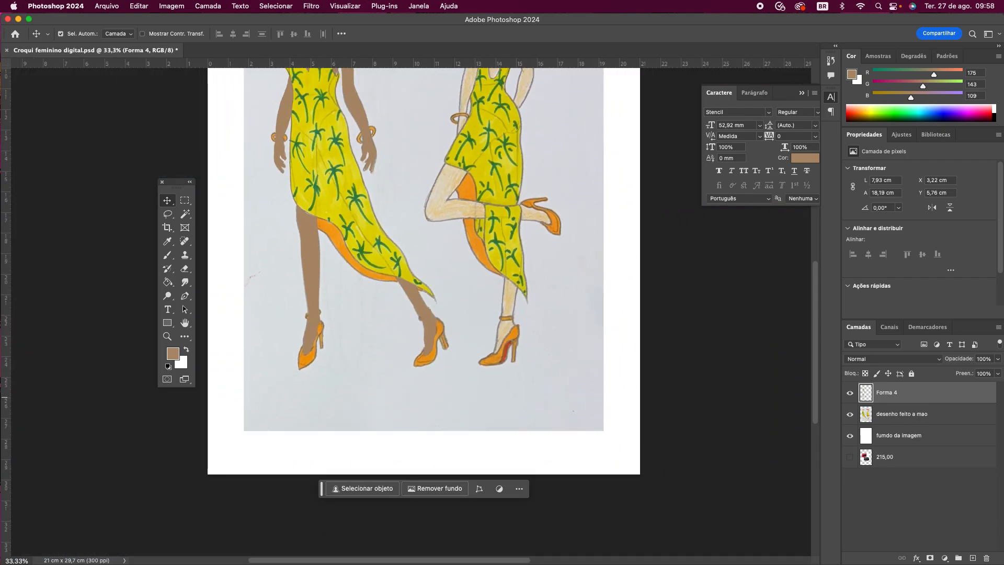
pyautogui.scroll(5, 520, 336)
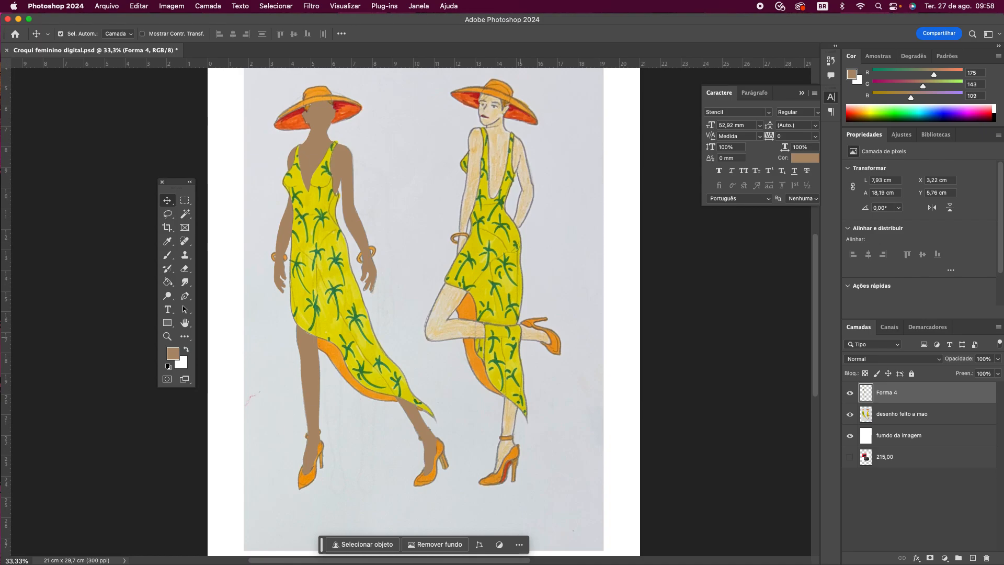
pyautogui.click(850, 414)
pyautogui.click(850, 414)
pyautogui.click(849, 414)
pyautogui.click(850, 414)
pyautogui.click(850, 414)
pyautogui.click(850, 414)
pyautogui.click(850, 415)
pyautogui.scroll(-3, 424, 273)
pyautogui.scroll(3, 423, 273)
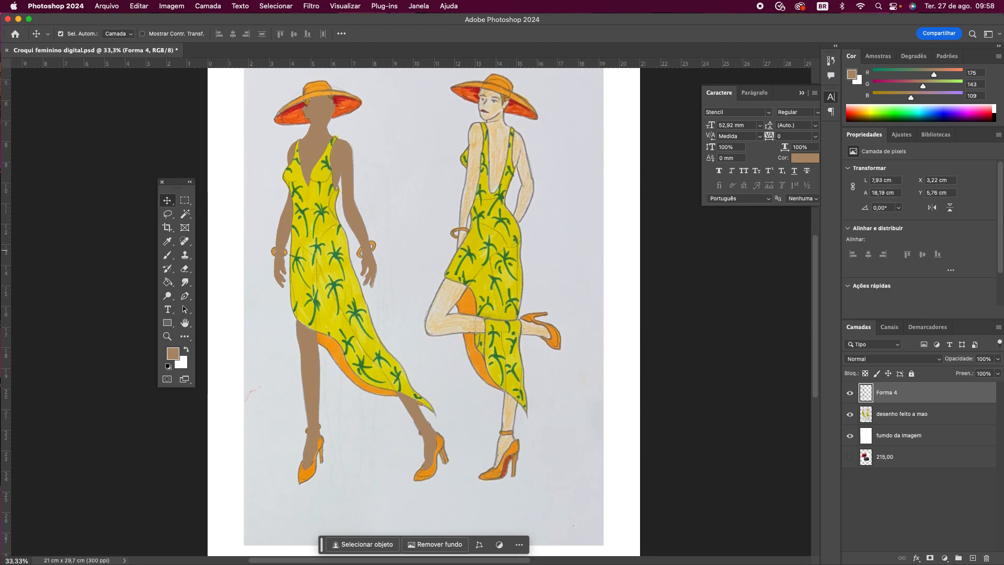
pyautogui.scroll(-2, 424, 311)
pyautogui.scroll(3, 423, 312)
pyautogui.scroll(-1, 424, 312)
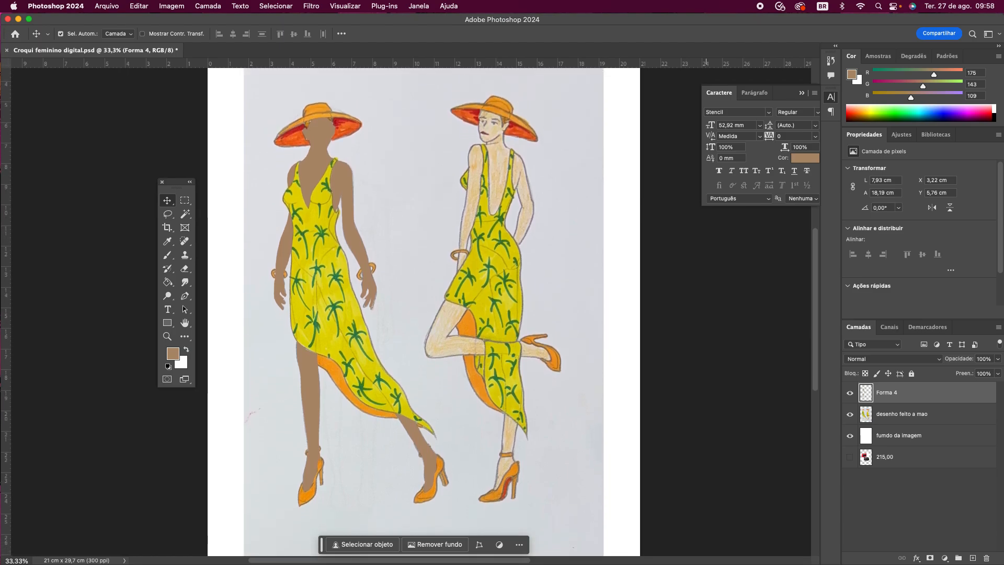